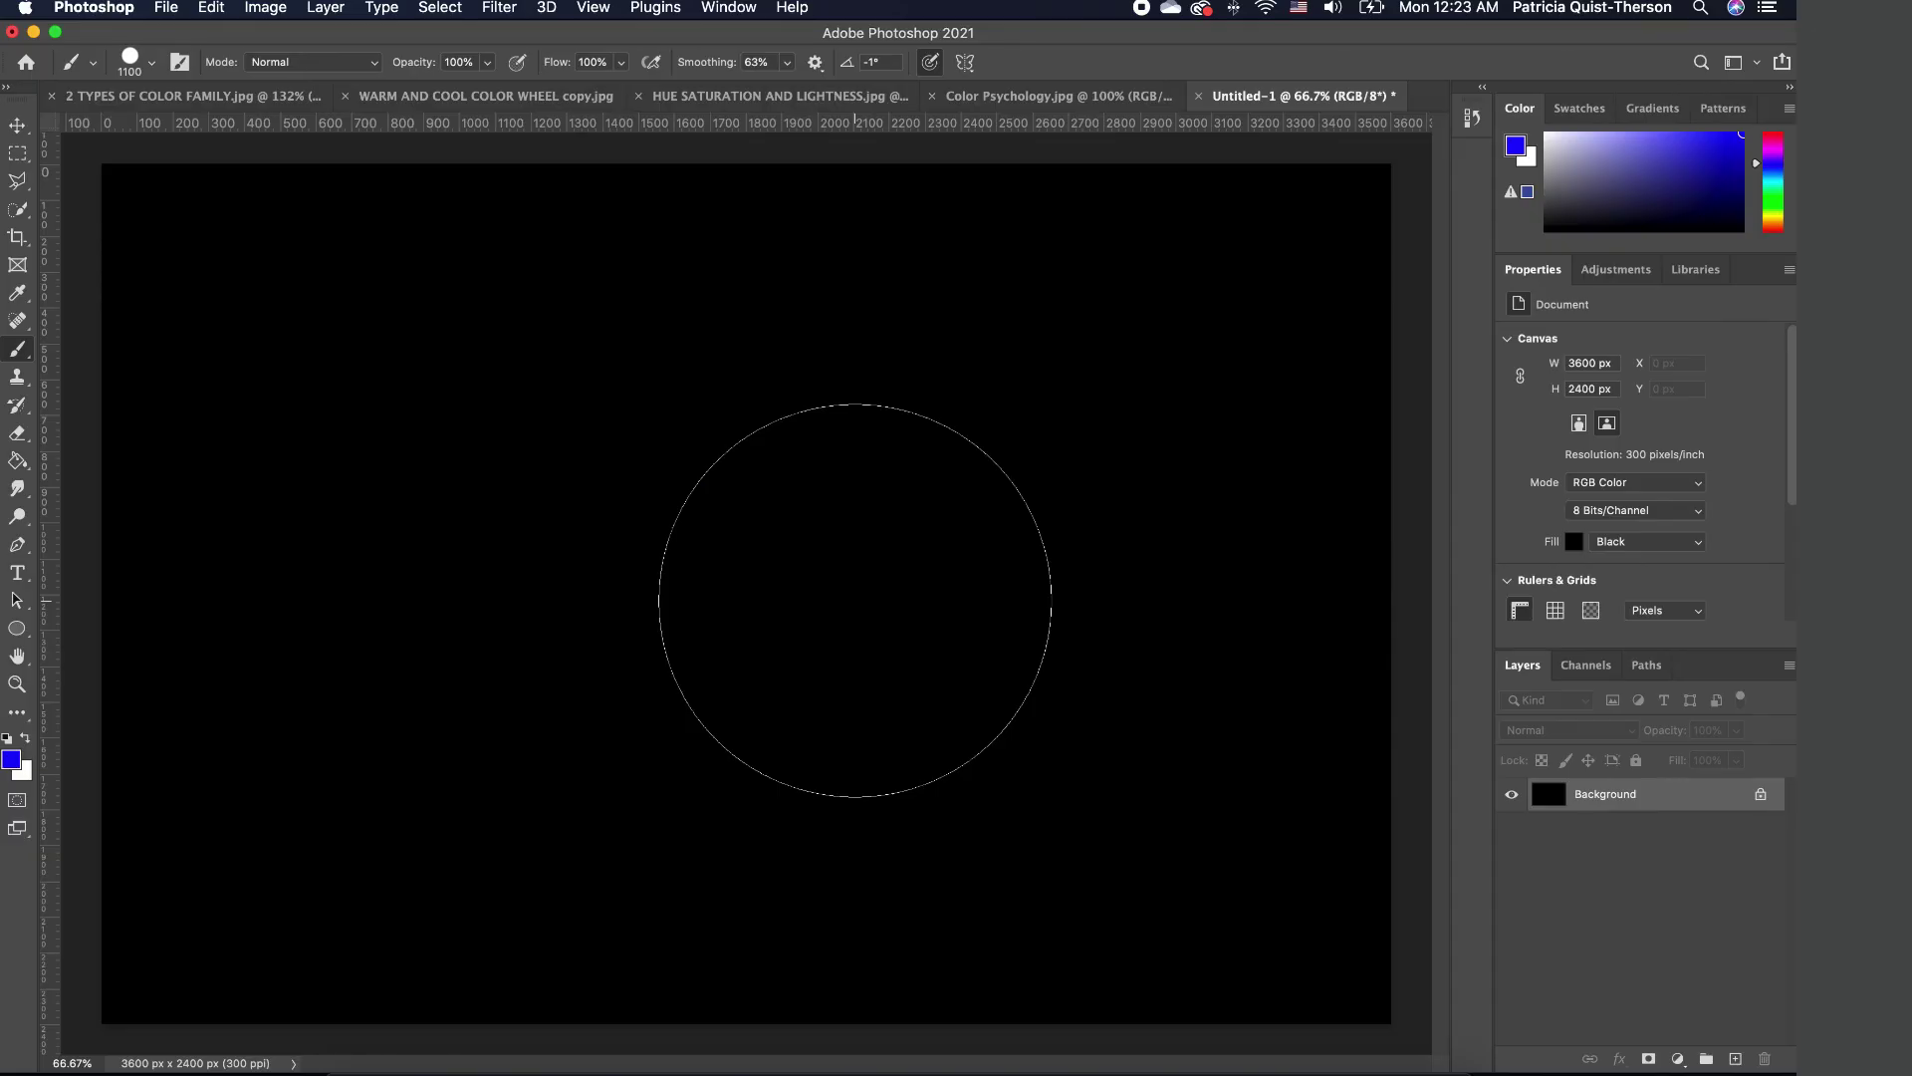
Deselect the circular selection on the black canvas with Cmd+D
key("super+d")
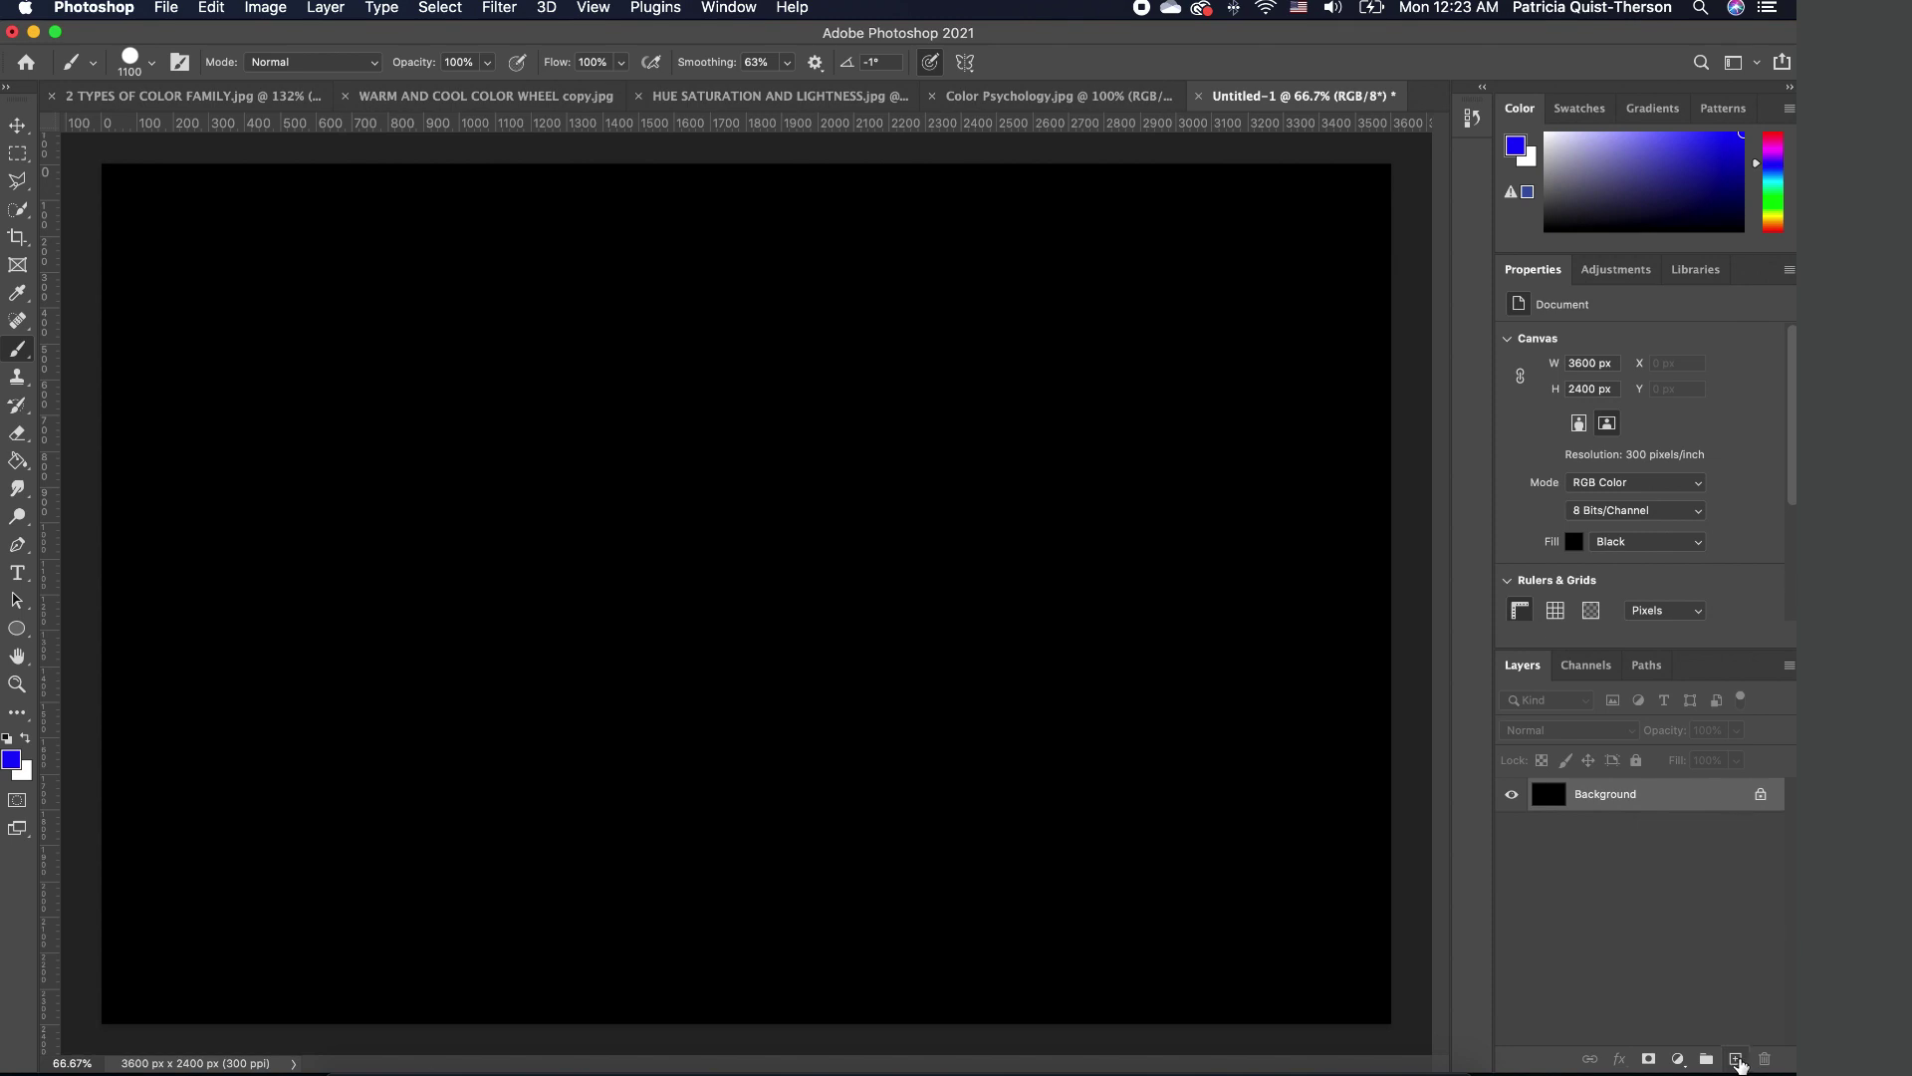
Add three new empty layers above the Background
left_click(1736, 1060)
left_click(1736, 1060)
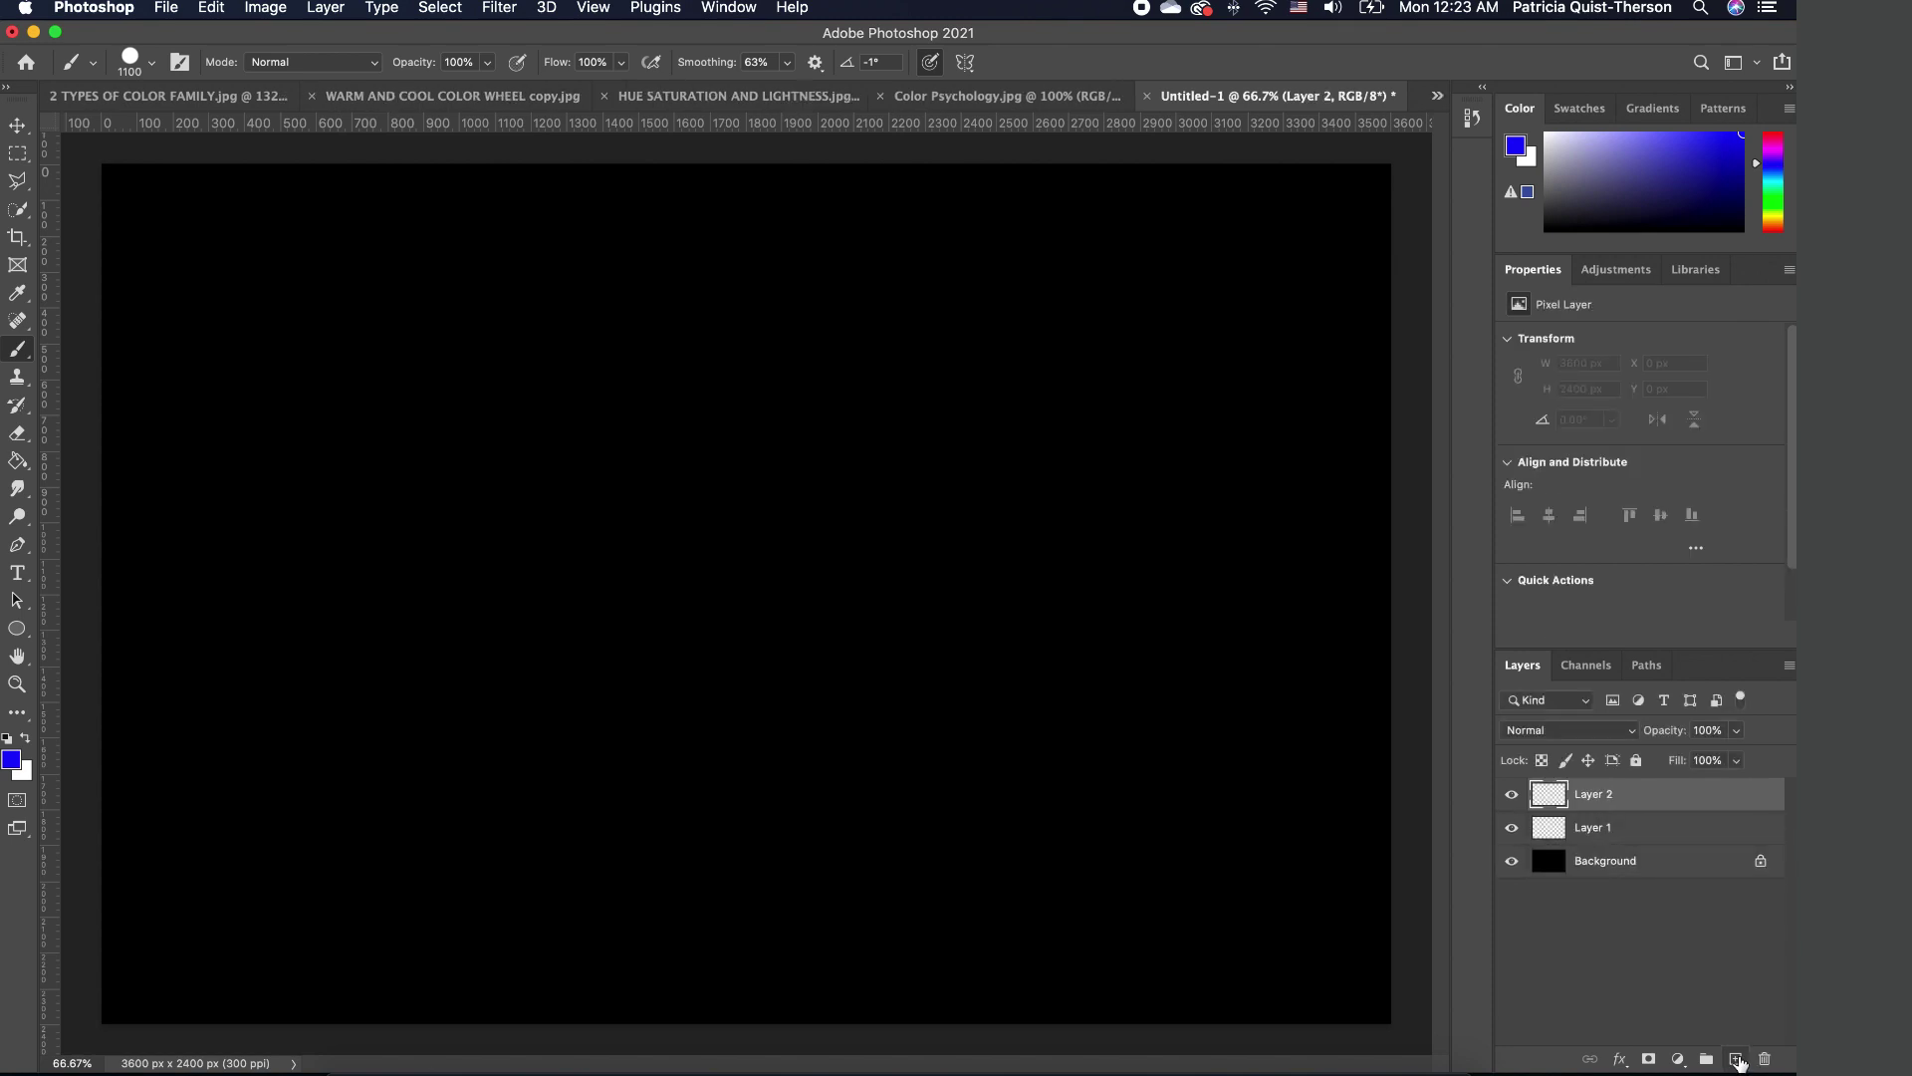
left_click(1736, 1059)
Rename the three new layers Red, Green and Blue
double_click(1598, 860)
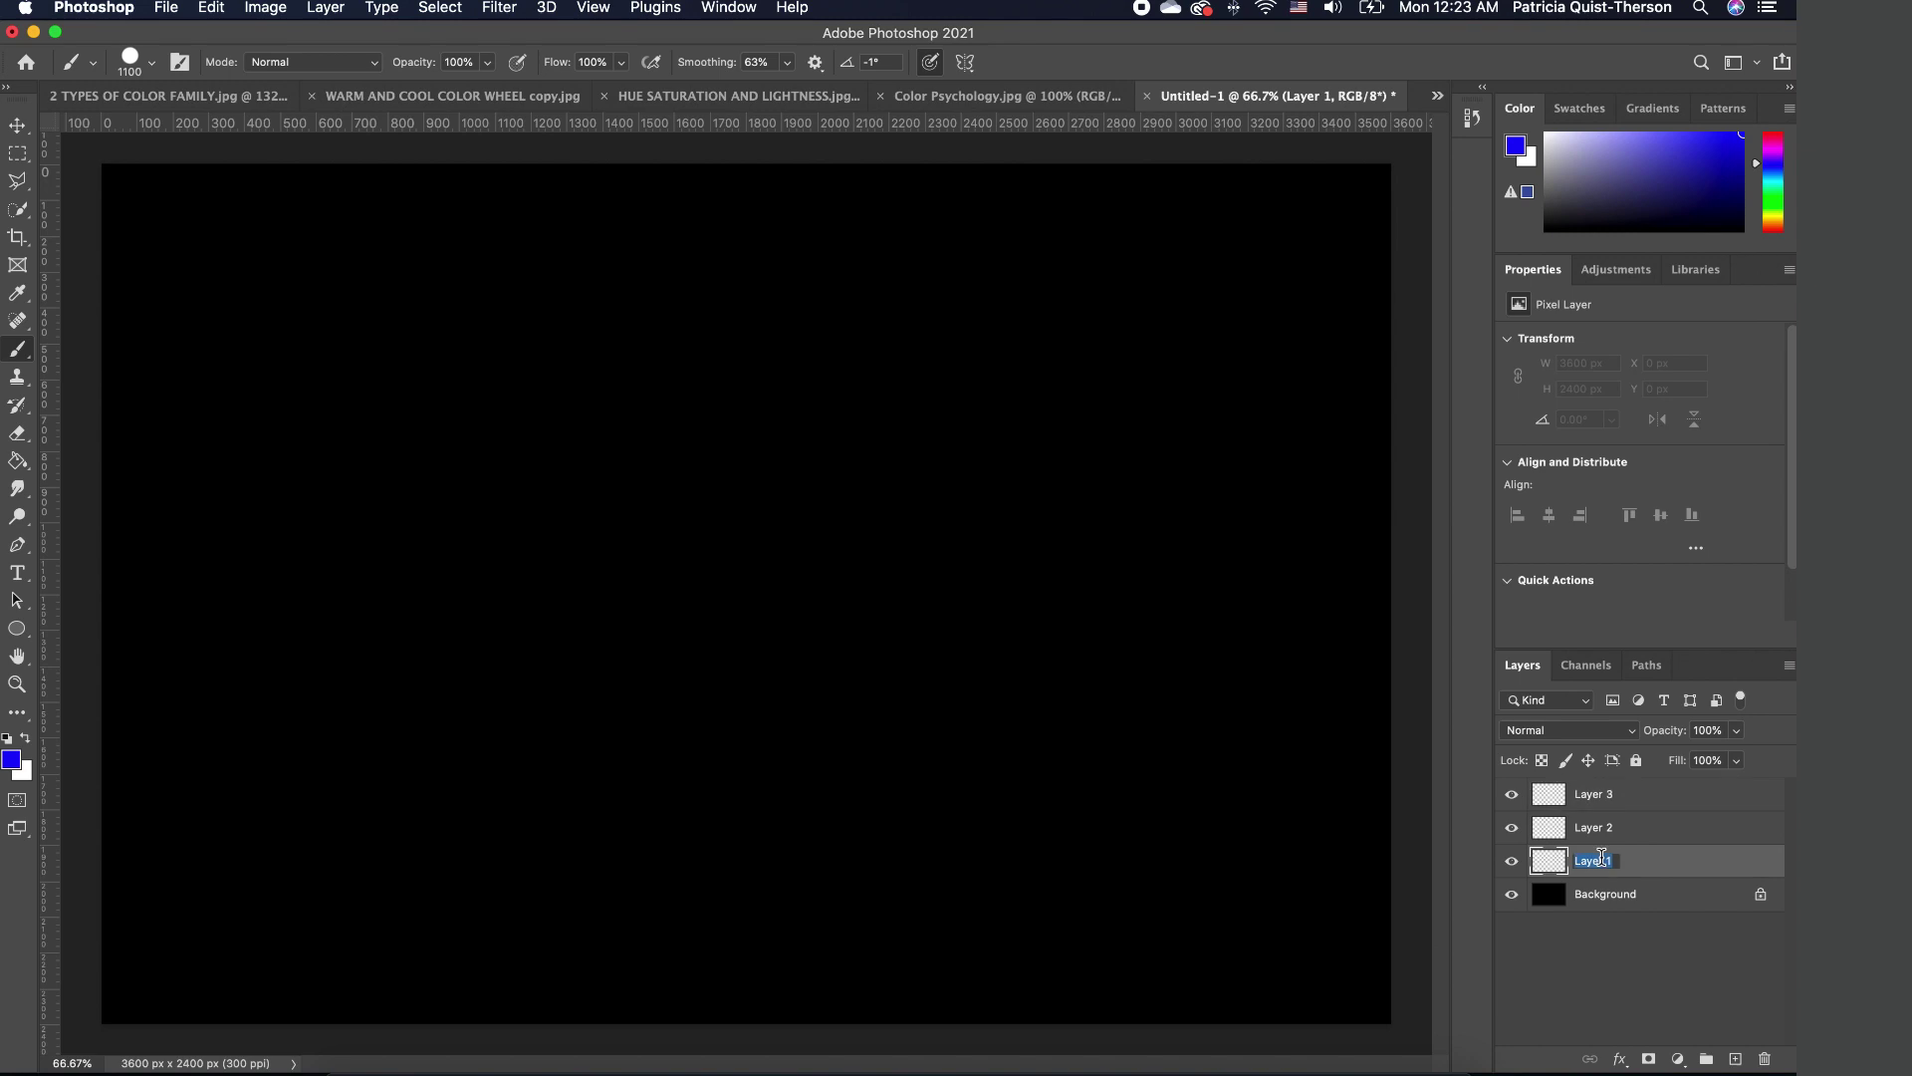
type("R")
double_click(1633, 827)
key("Escape")
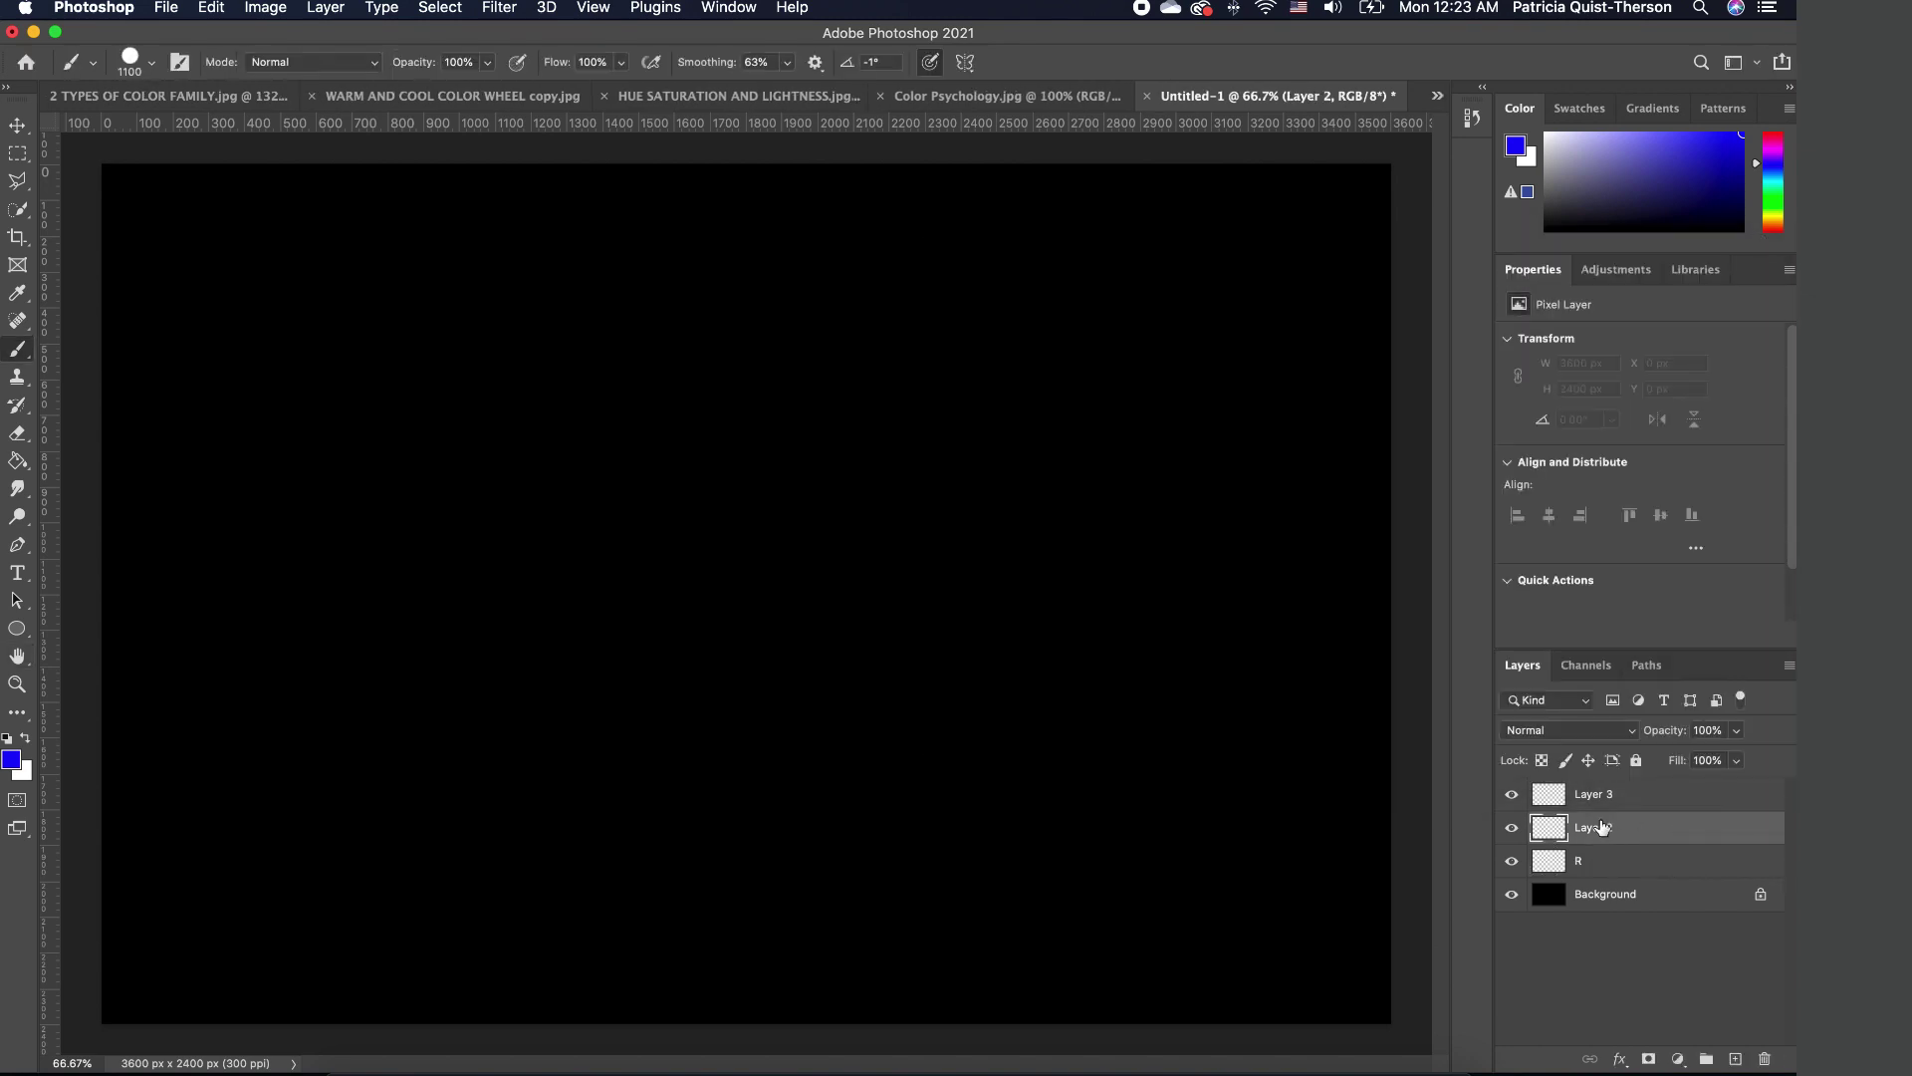
double_click(1594, 827)
type("Green")
key("Tab")
type("Red")
key("shift+Tab")
key("shift+Tab")
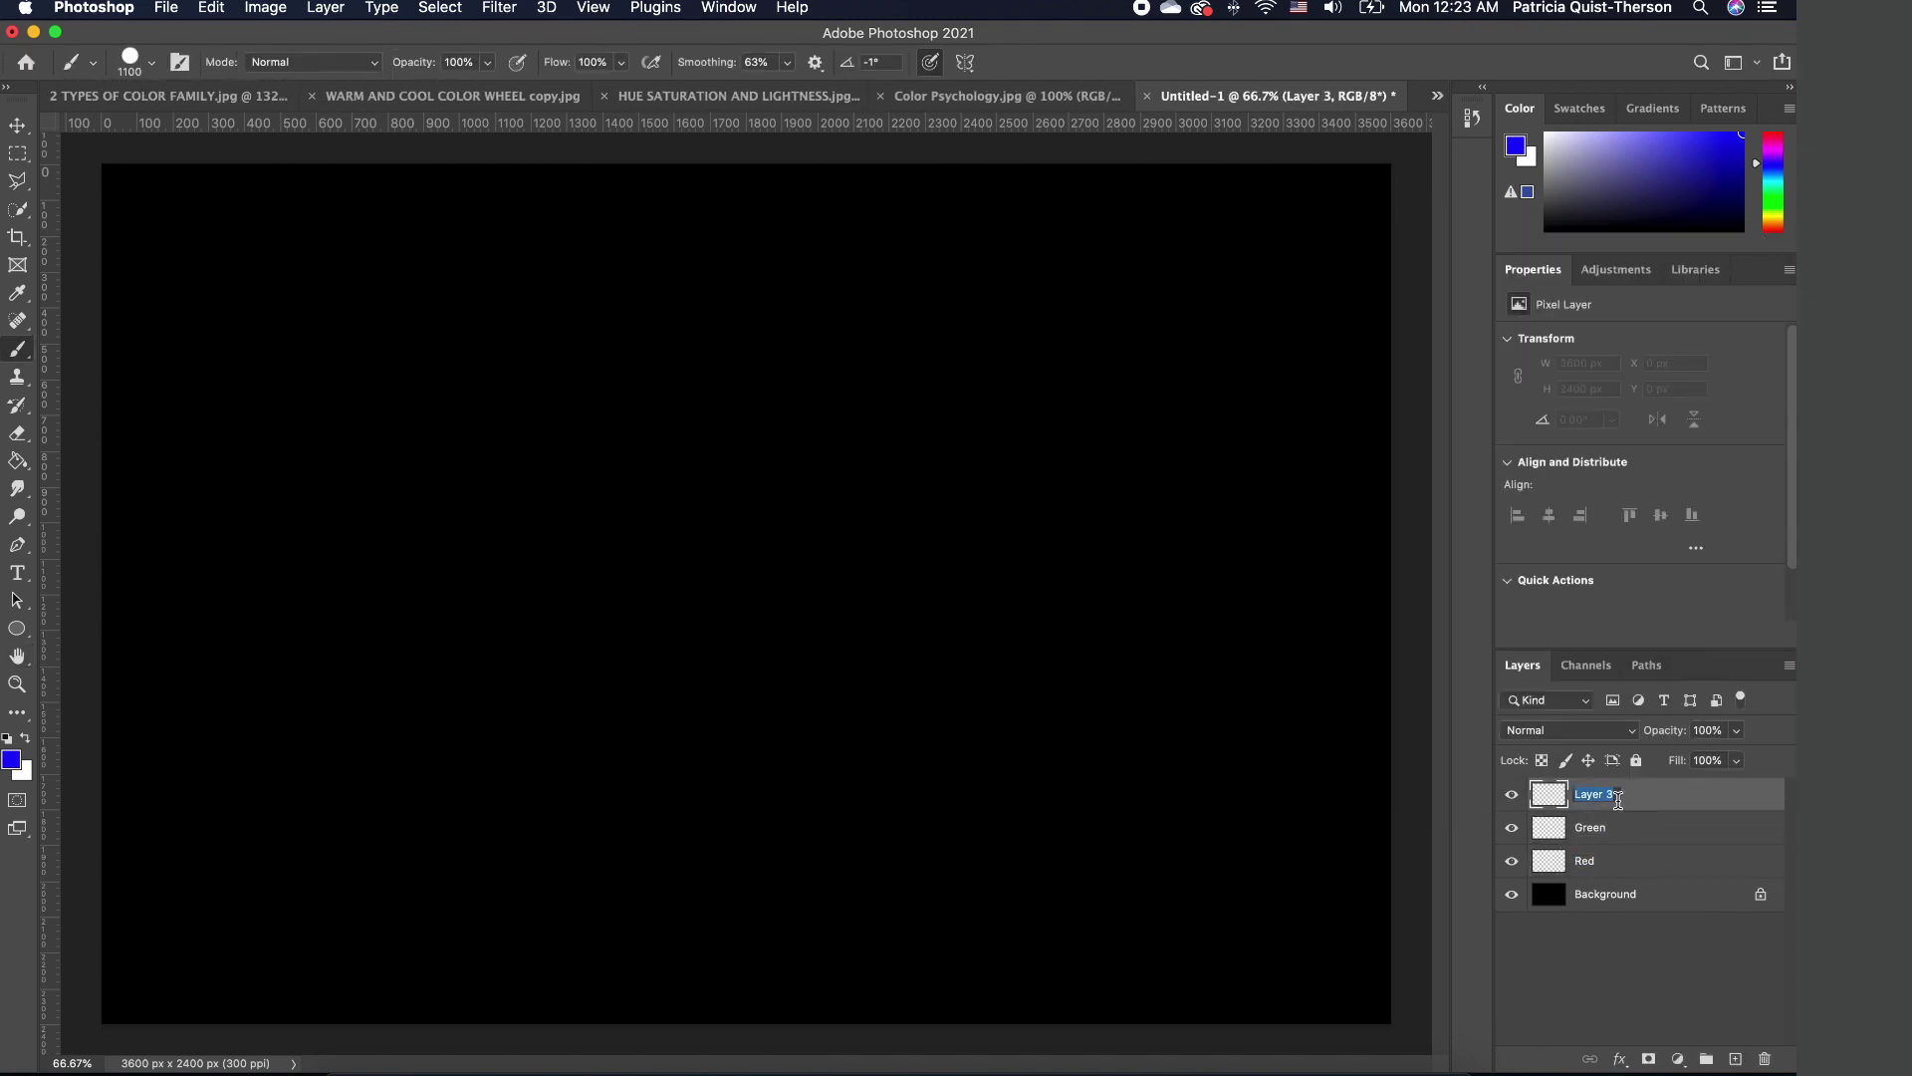
type("Blue")
Set the foreground to pure red (R 255) and stamp a red brush circle on the Red layer
left_click(1621, 859)
key("d")
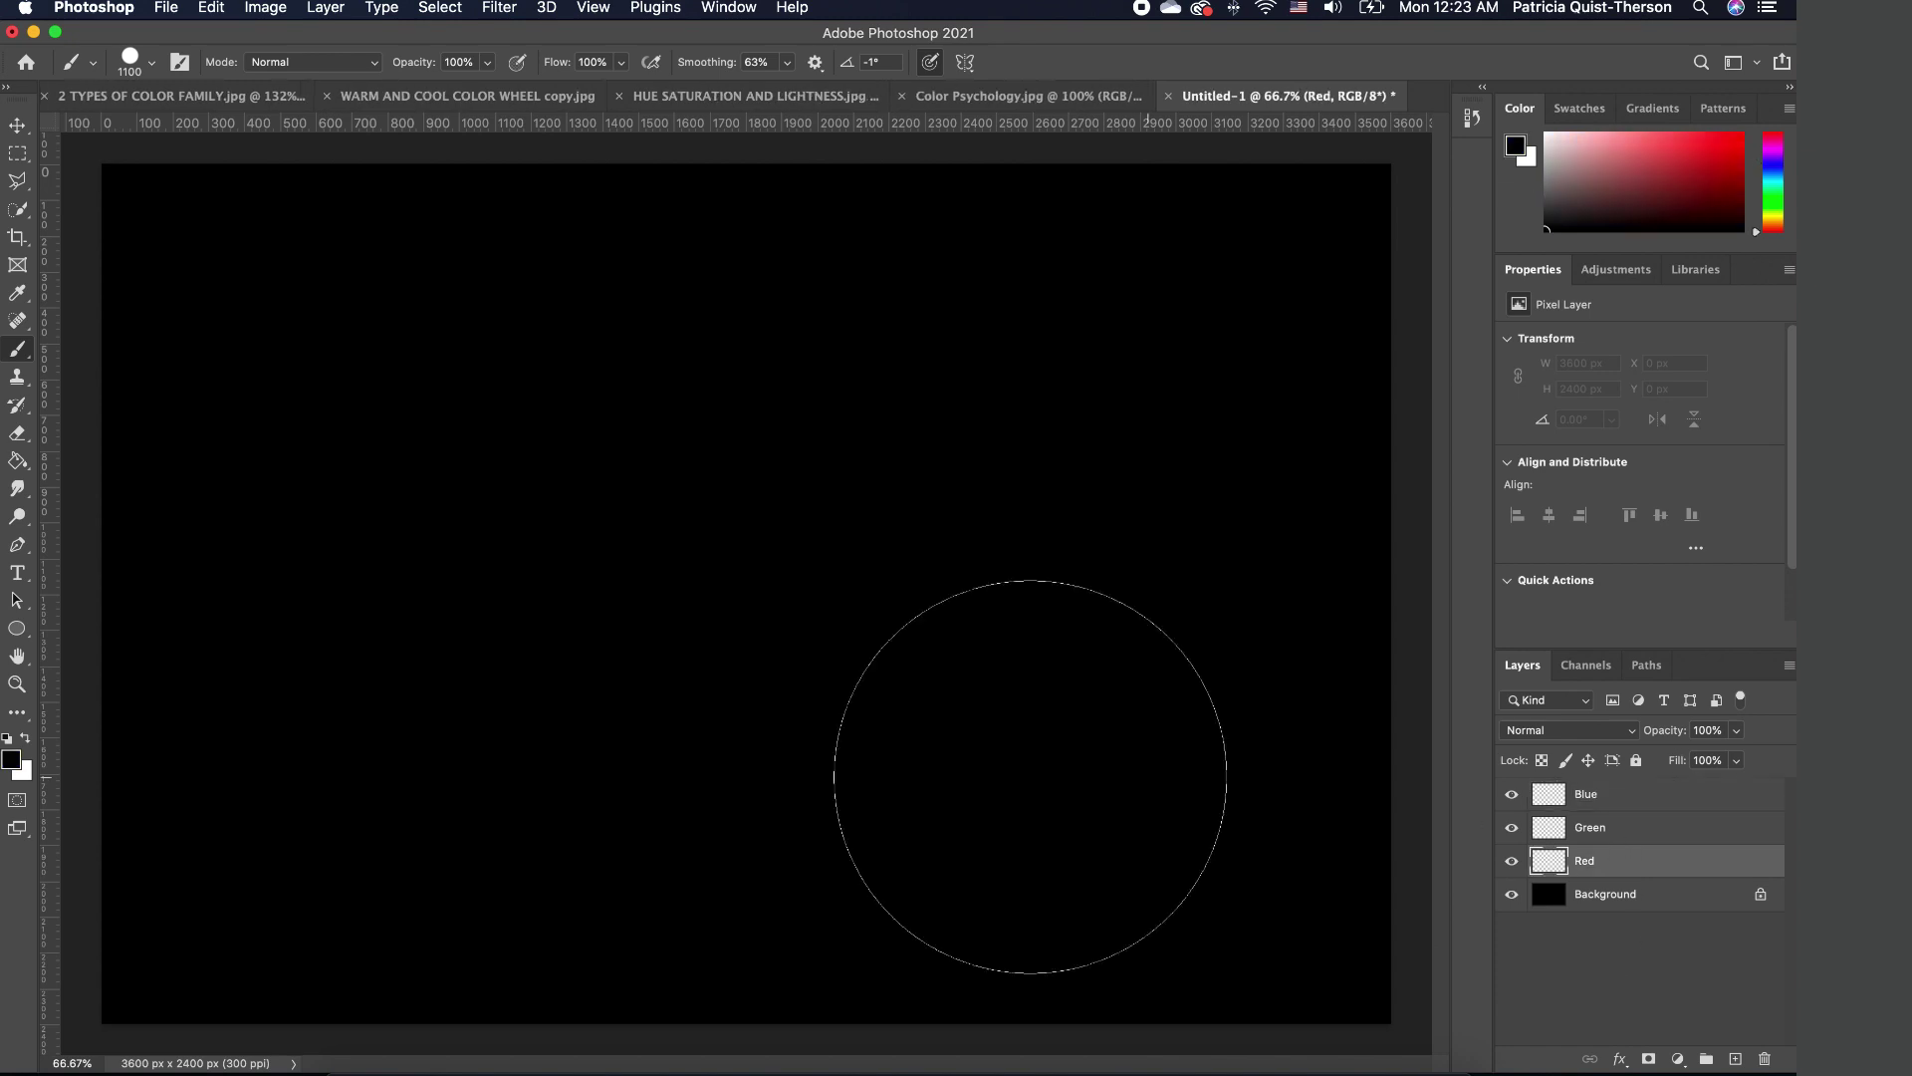
left_click(12, 760)
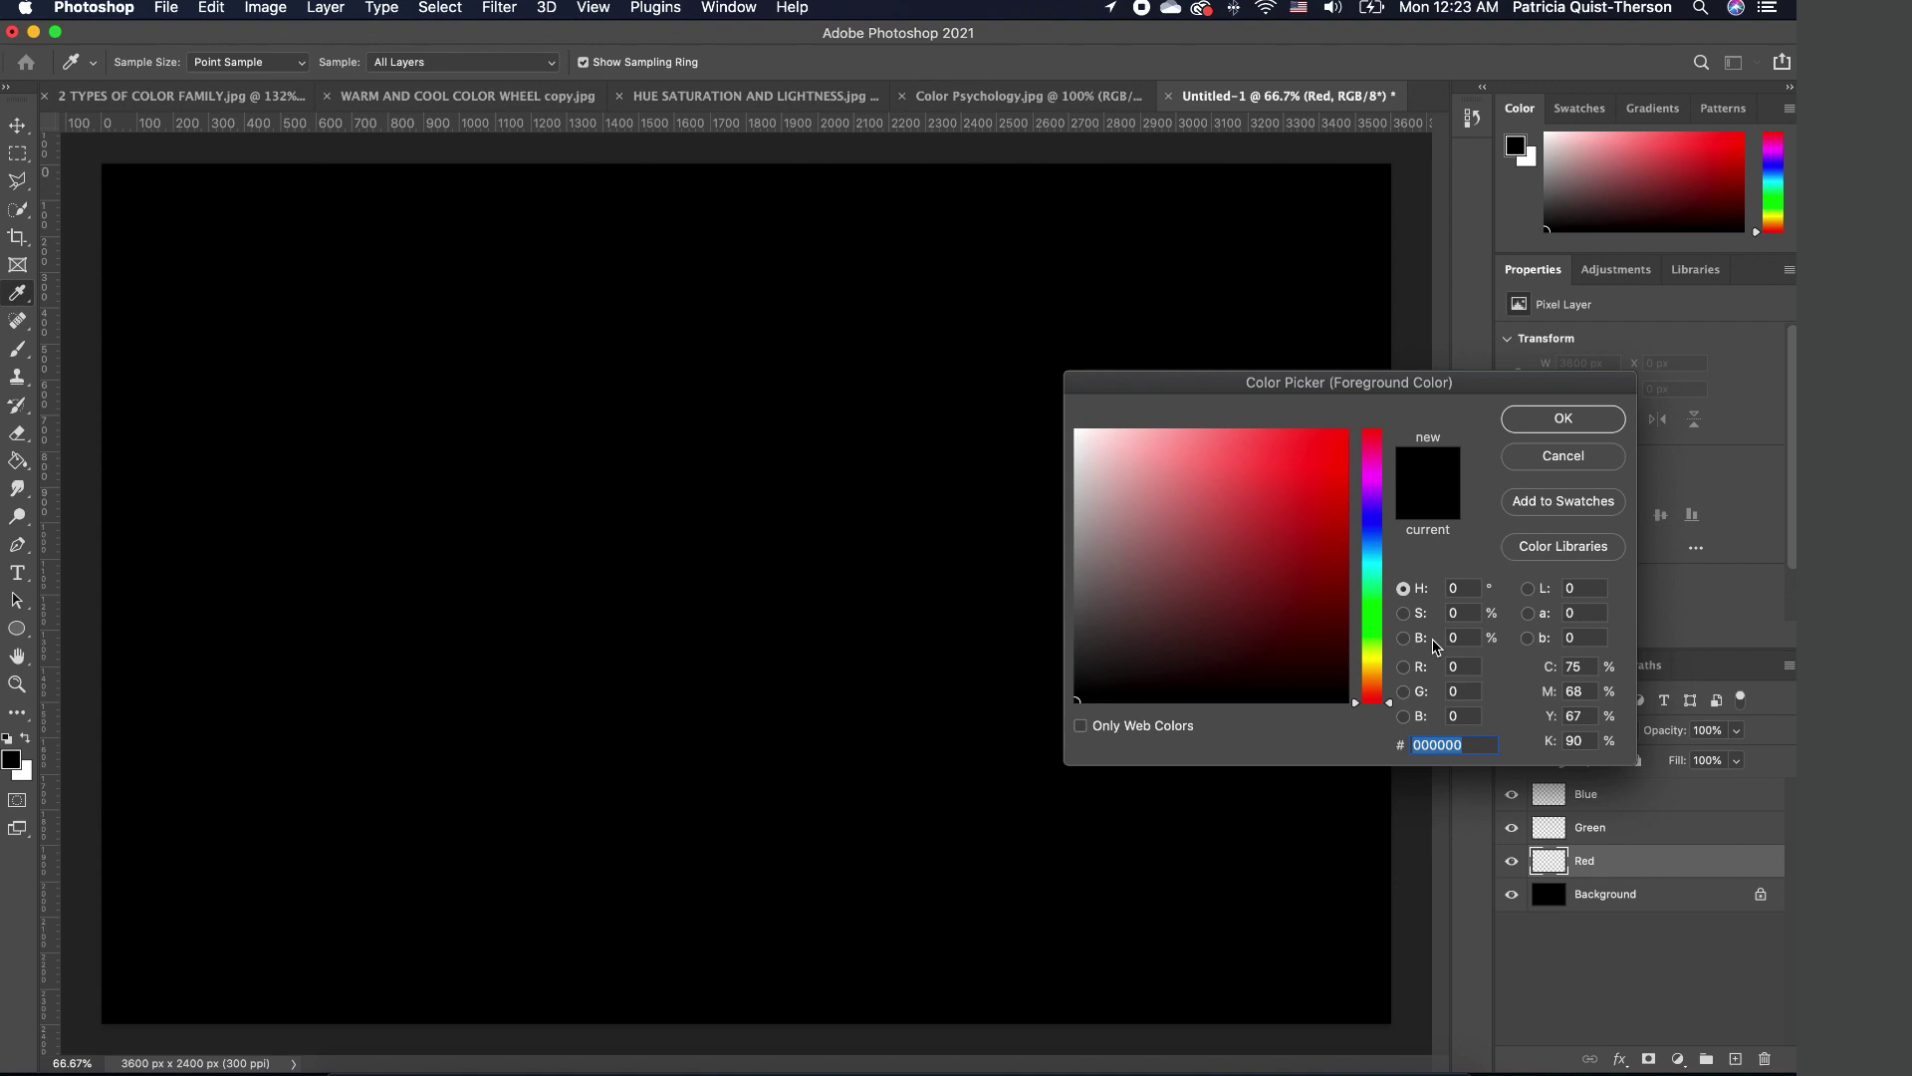
left_click(1452, 667)
type("255")
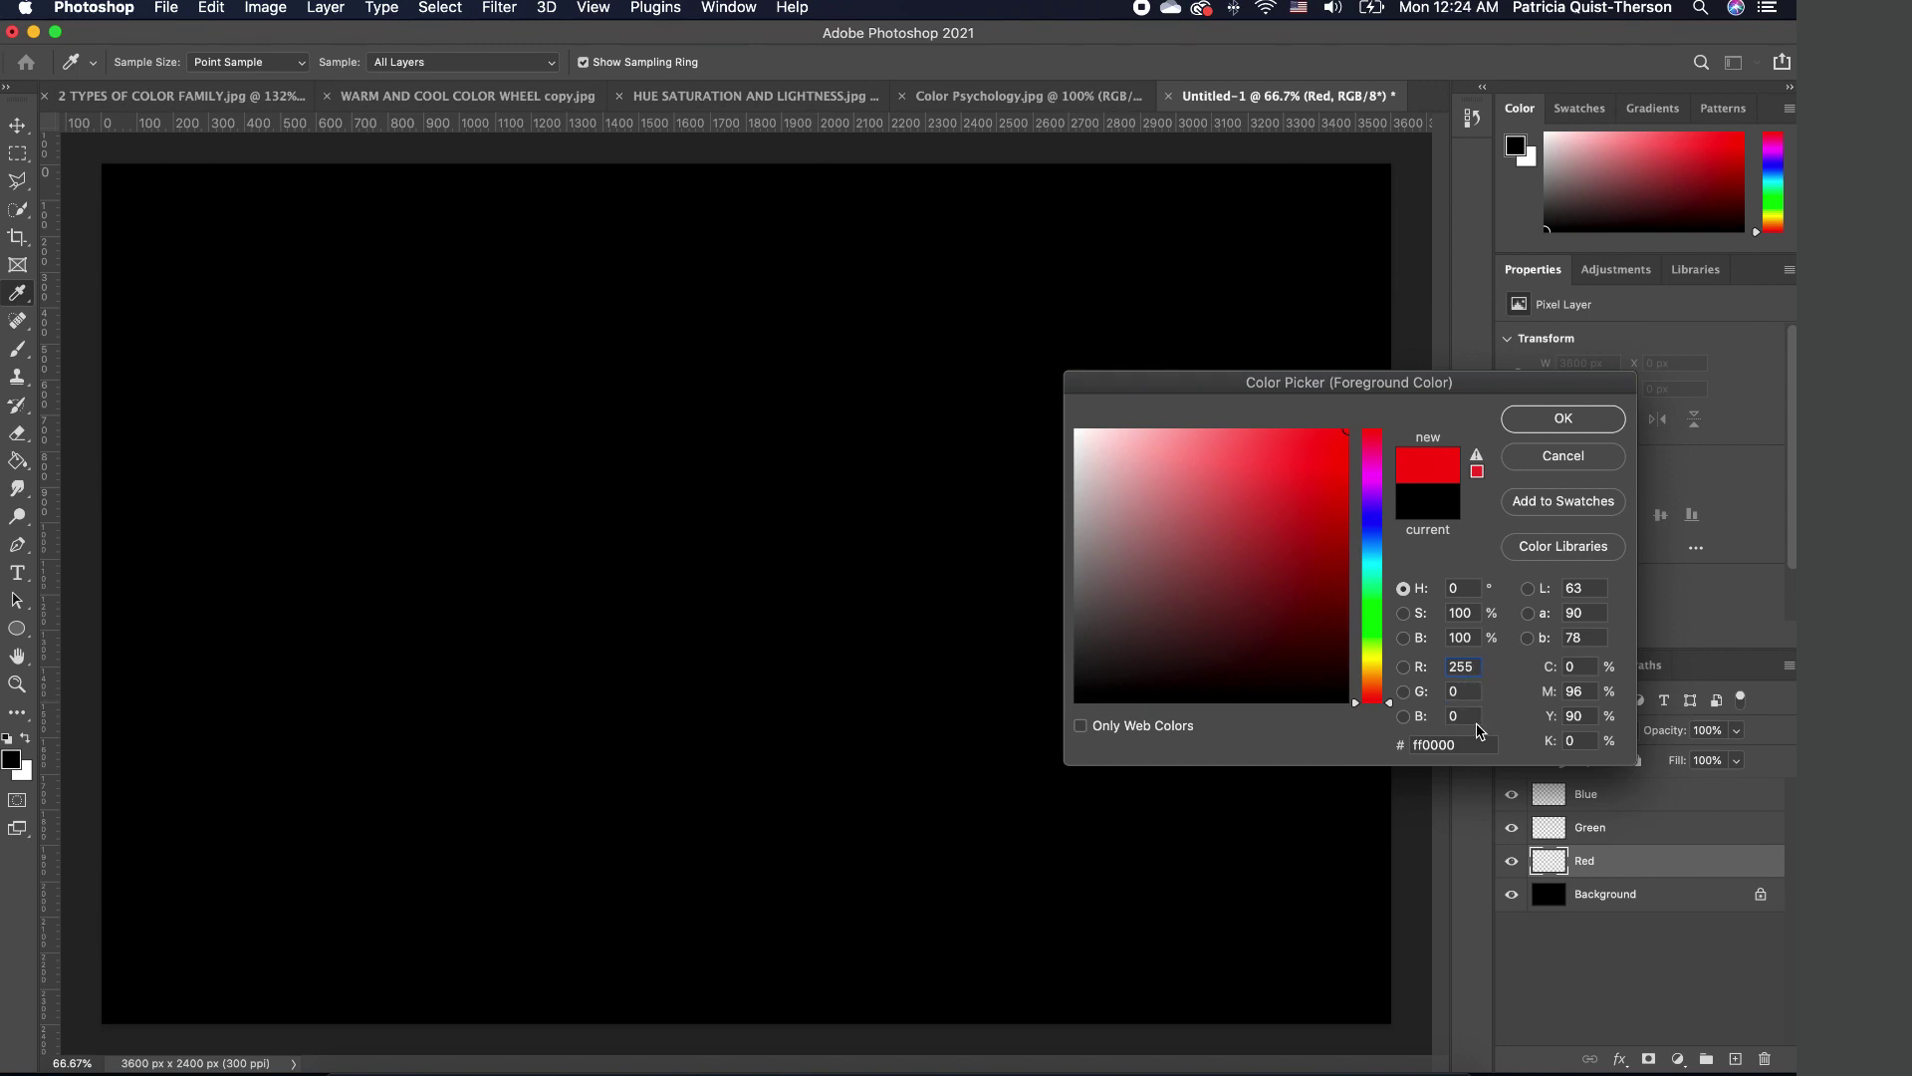
left_click(1566, 421)
key("b")
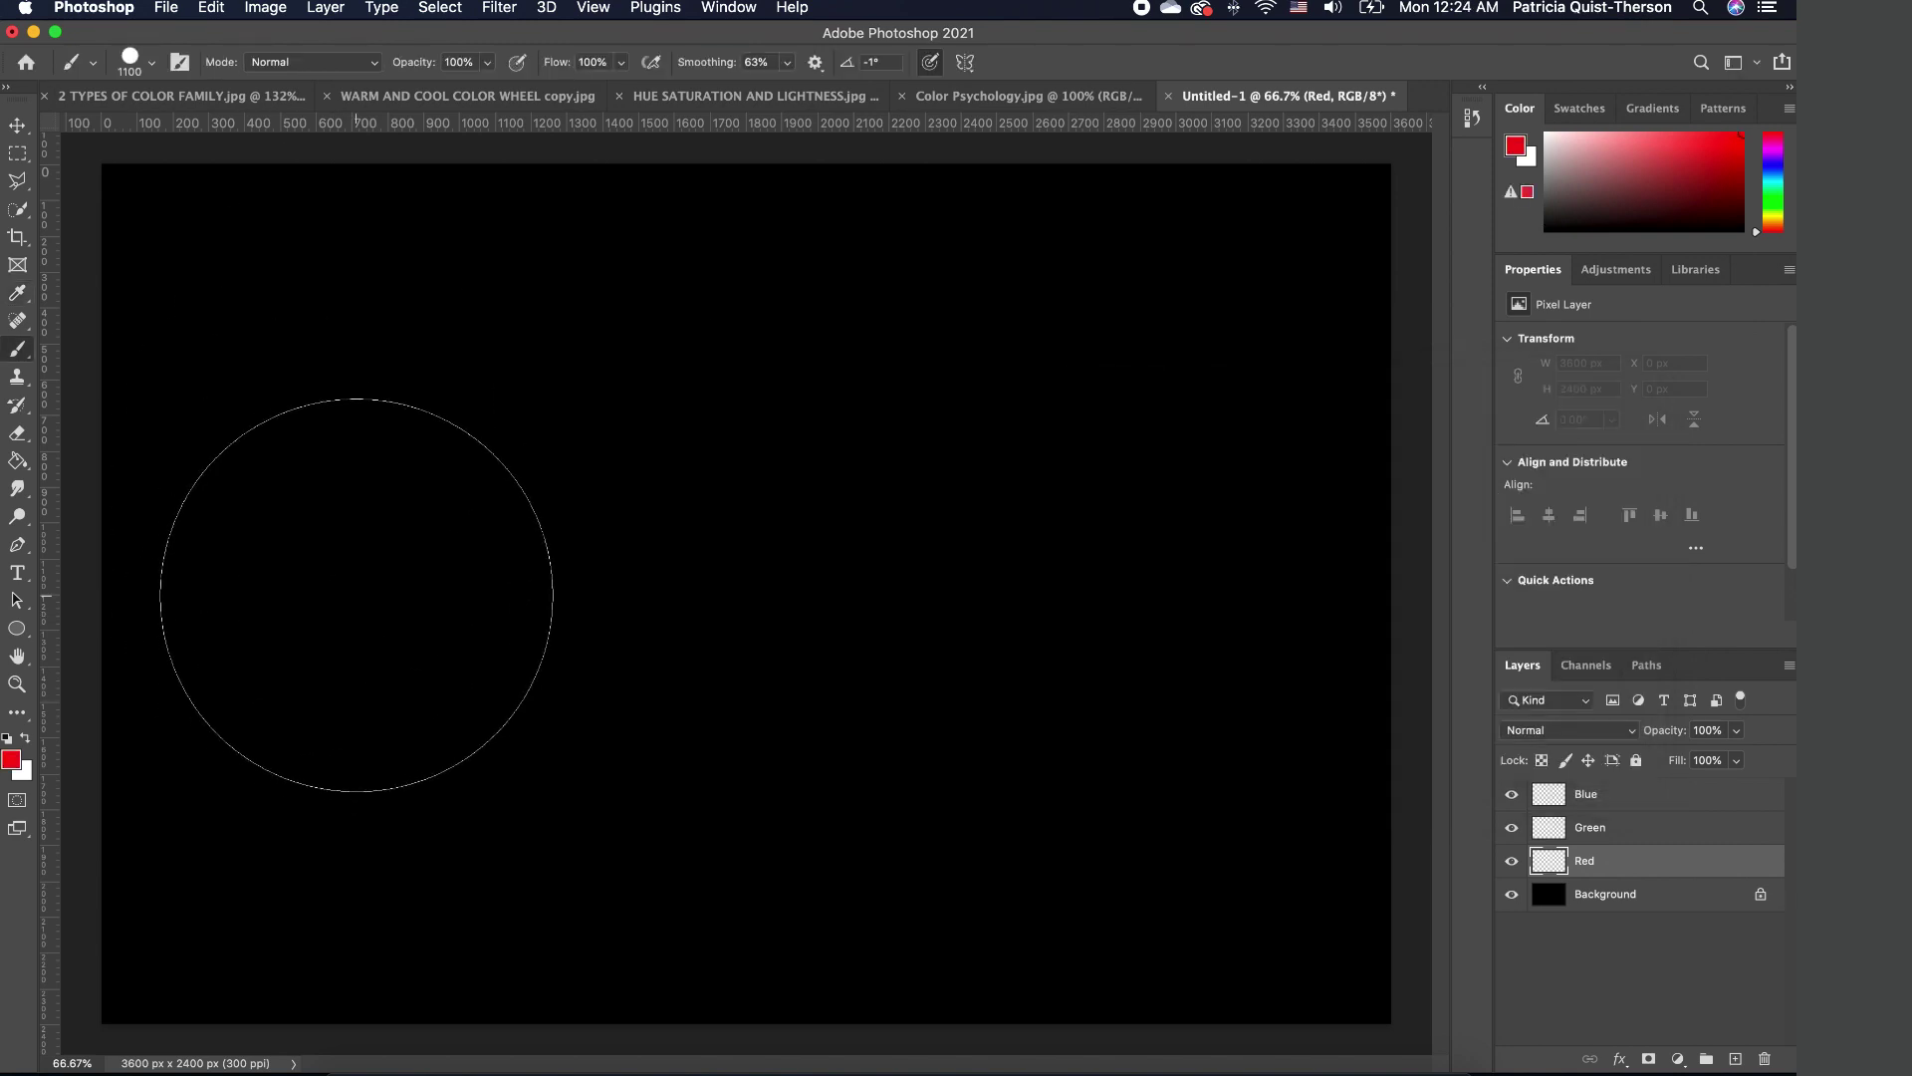
left_click(359, 578)
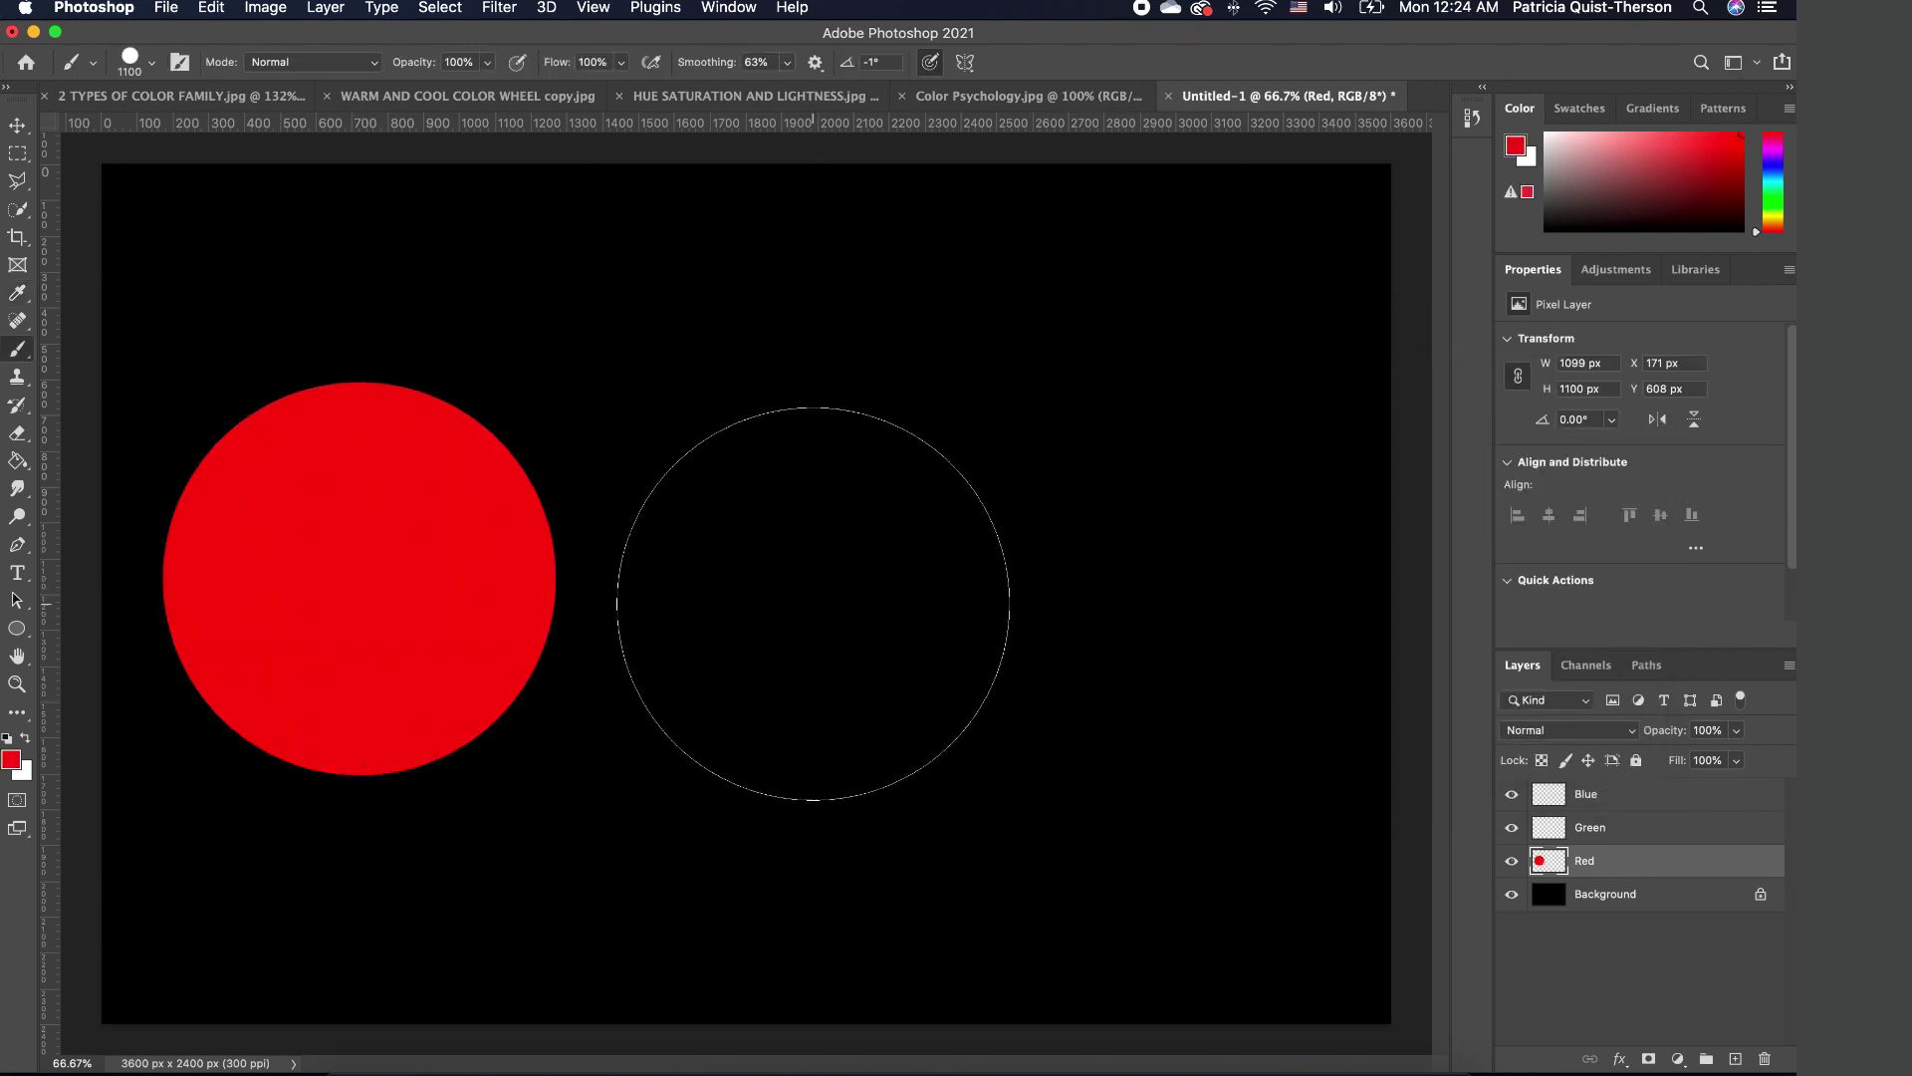
On the Green layer, set foreground to R 0, G 255 and stamp a green circle beside the red
left_click(1613, 835)
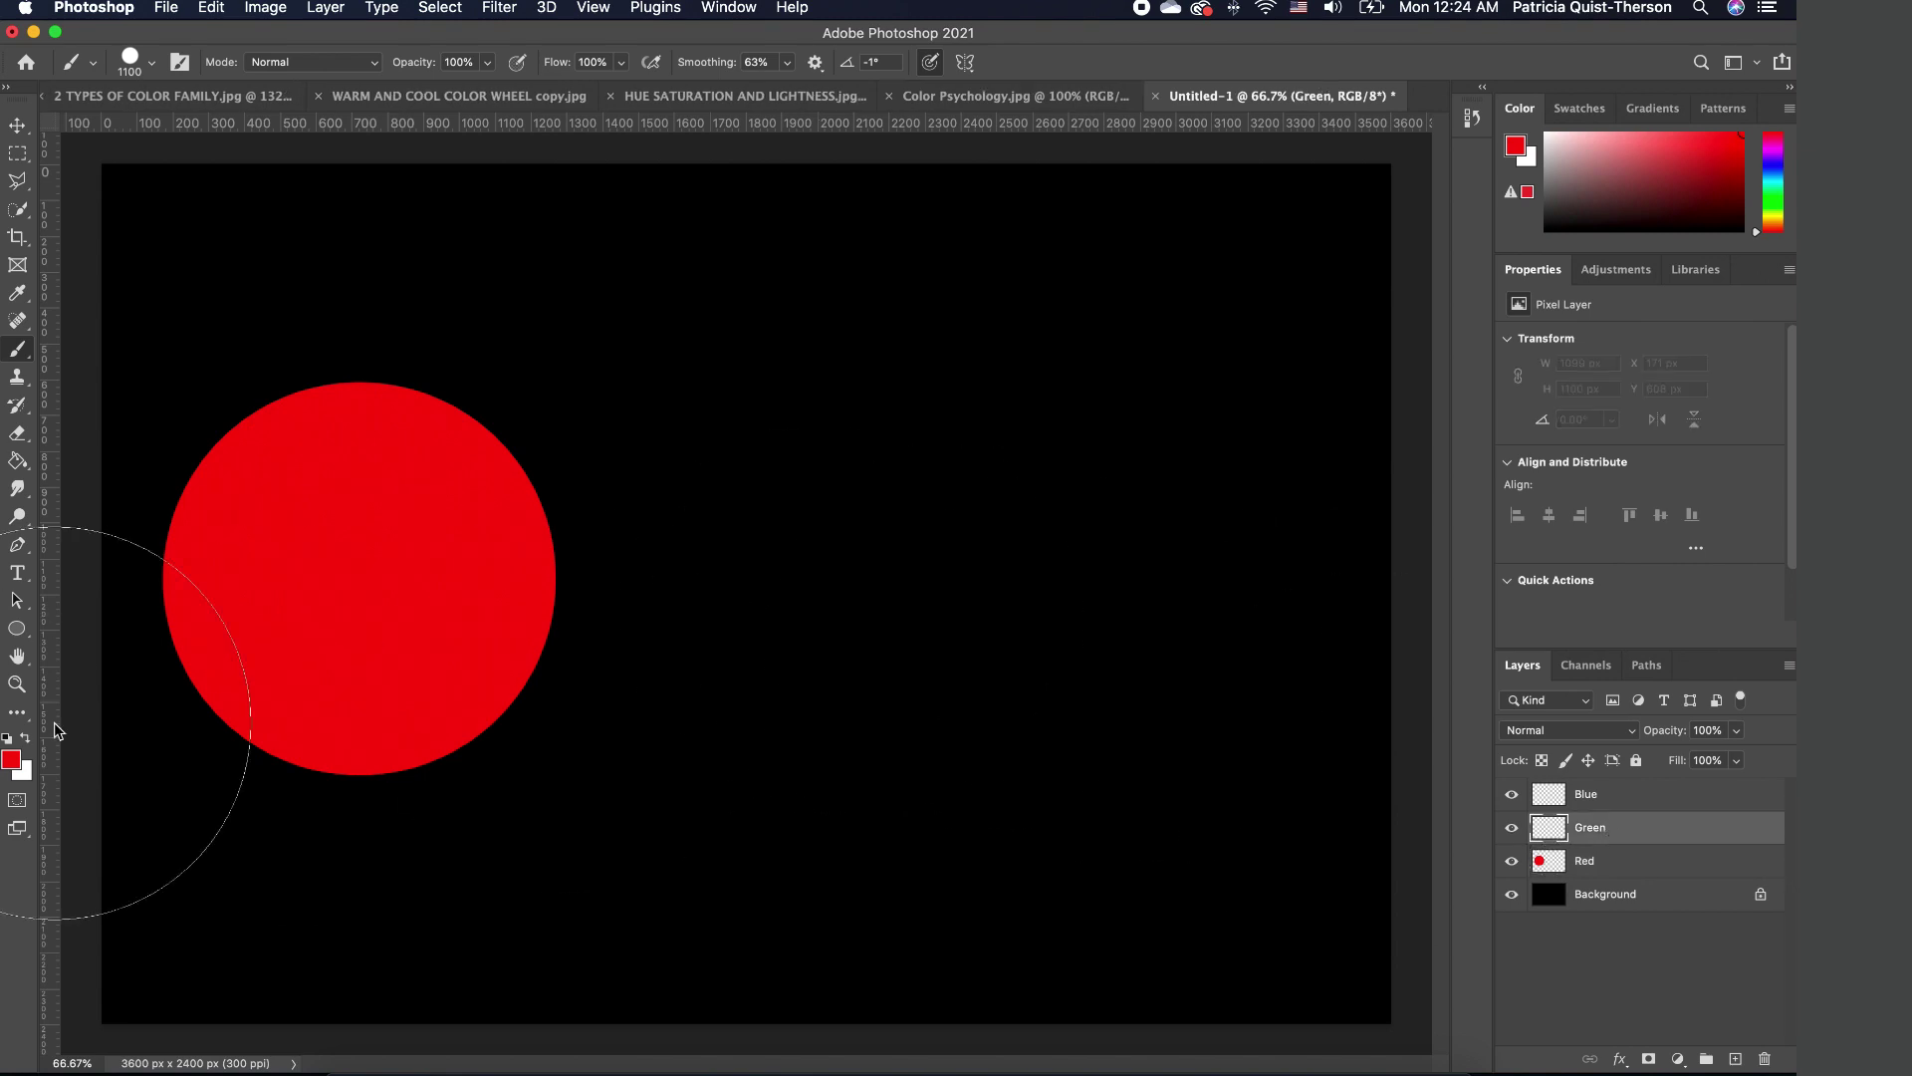
left_click(13, 762)
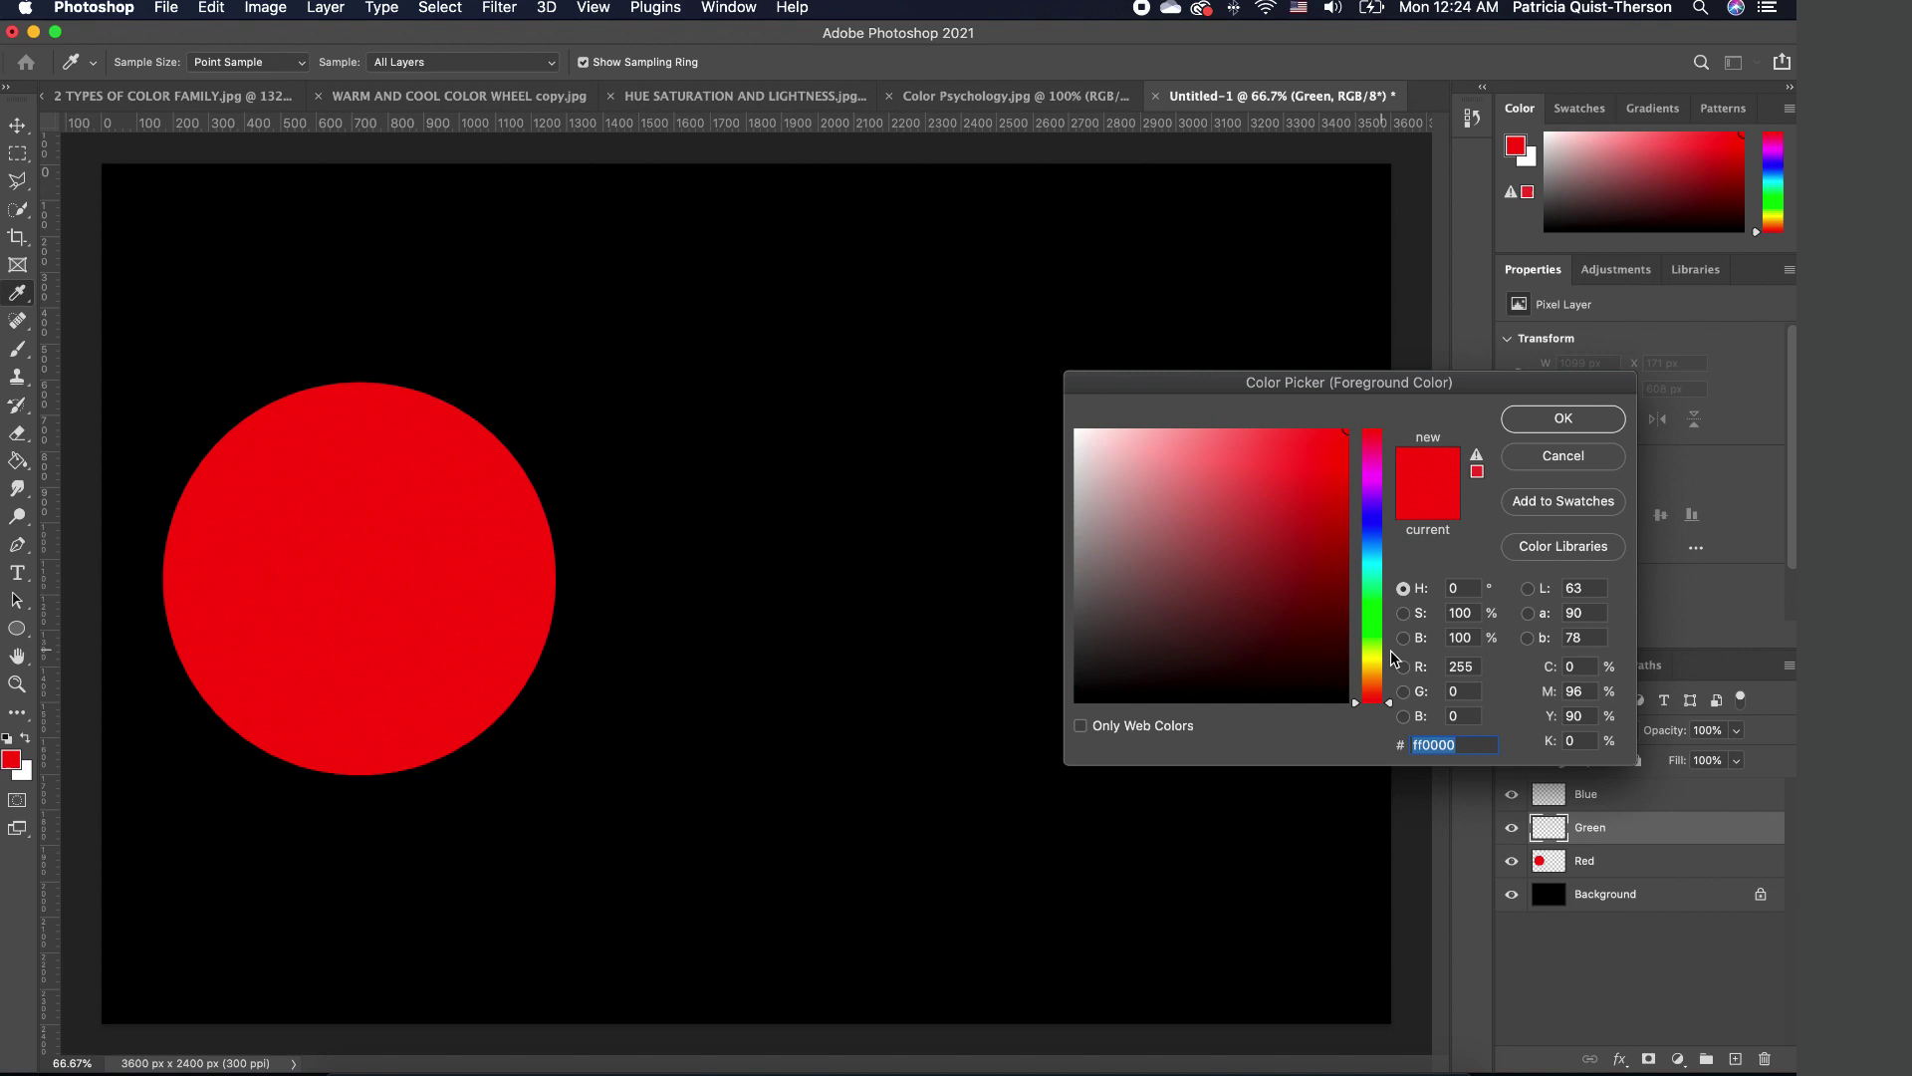
left_click(1457, 667)
type("0")
left_click(1461, 693)
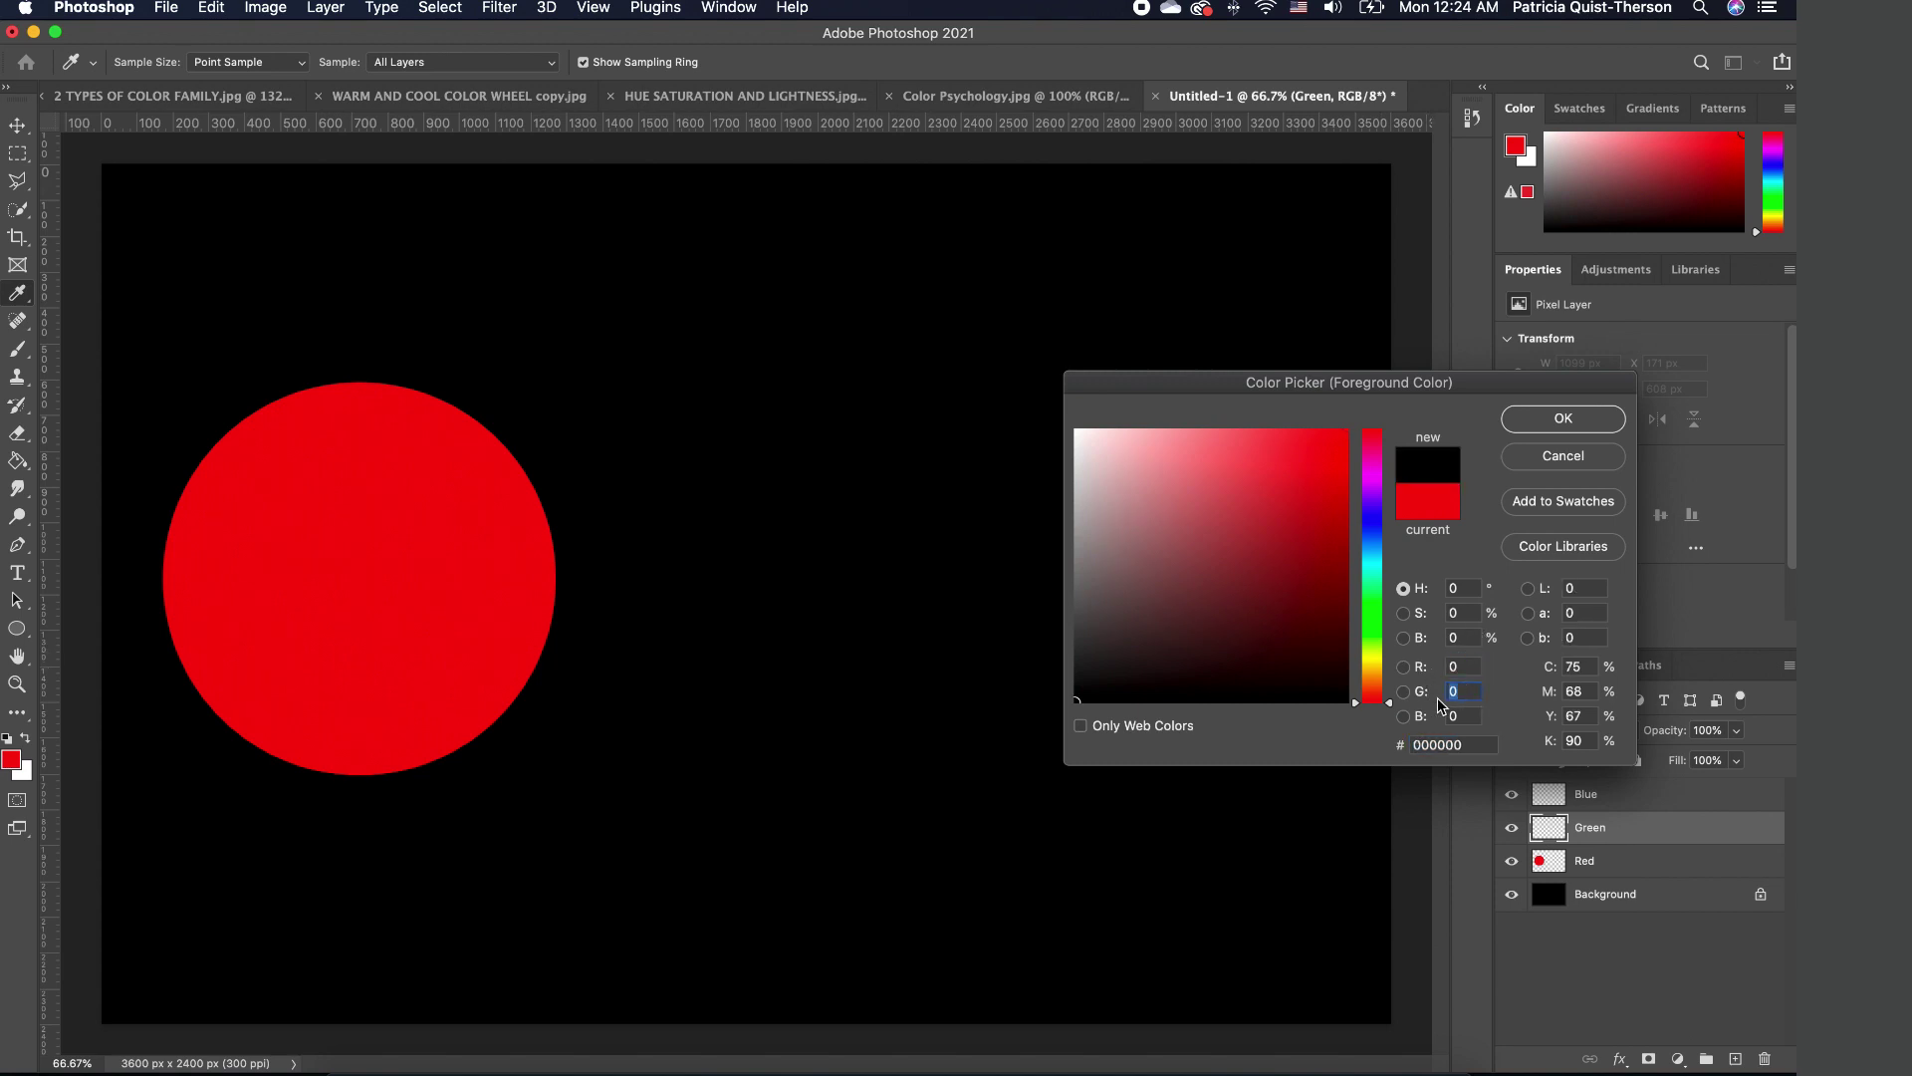
type("255")
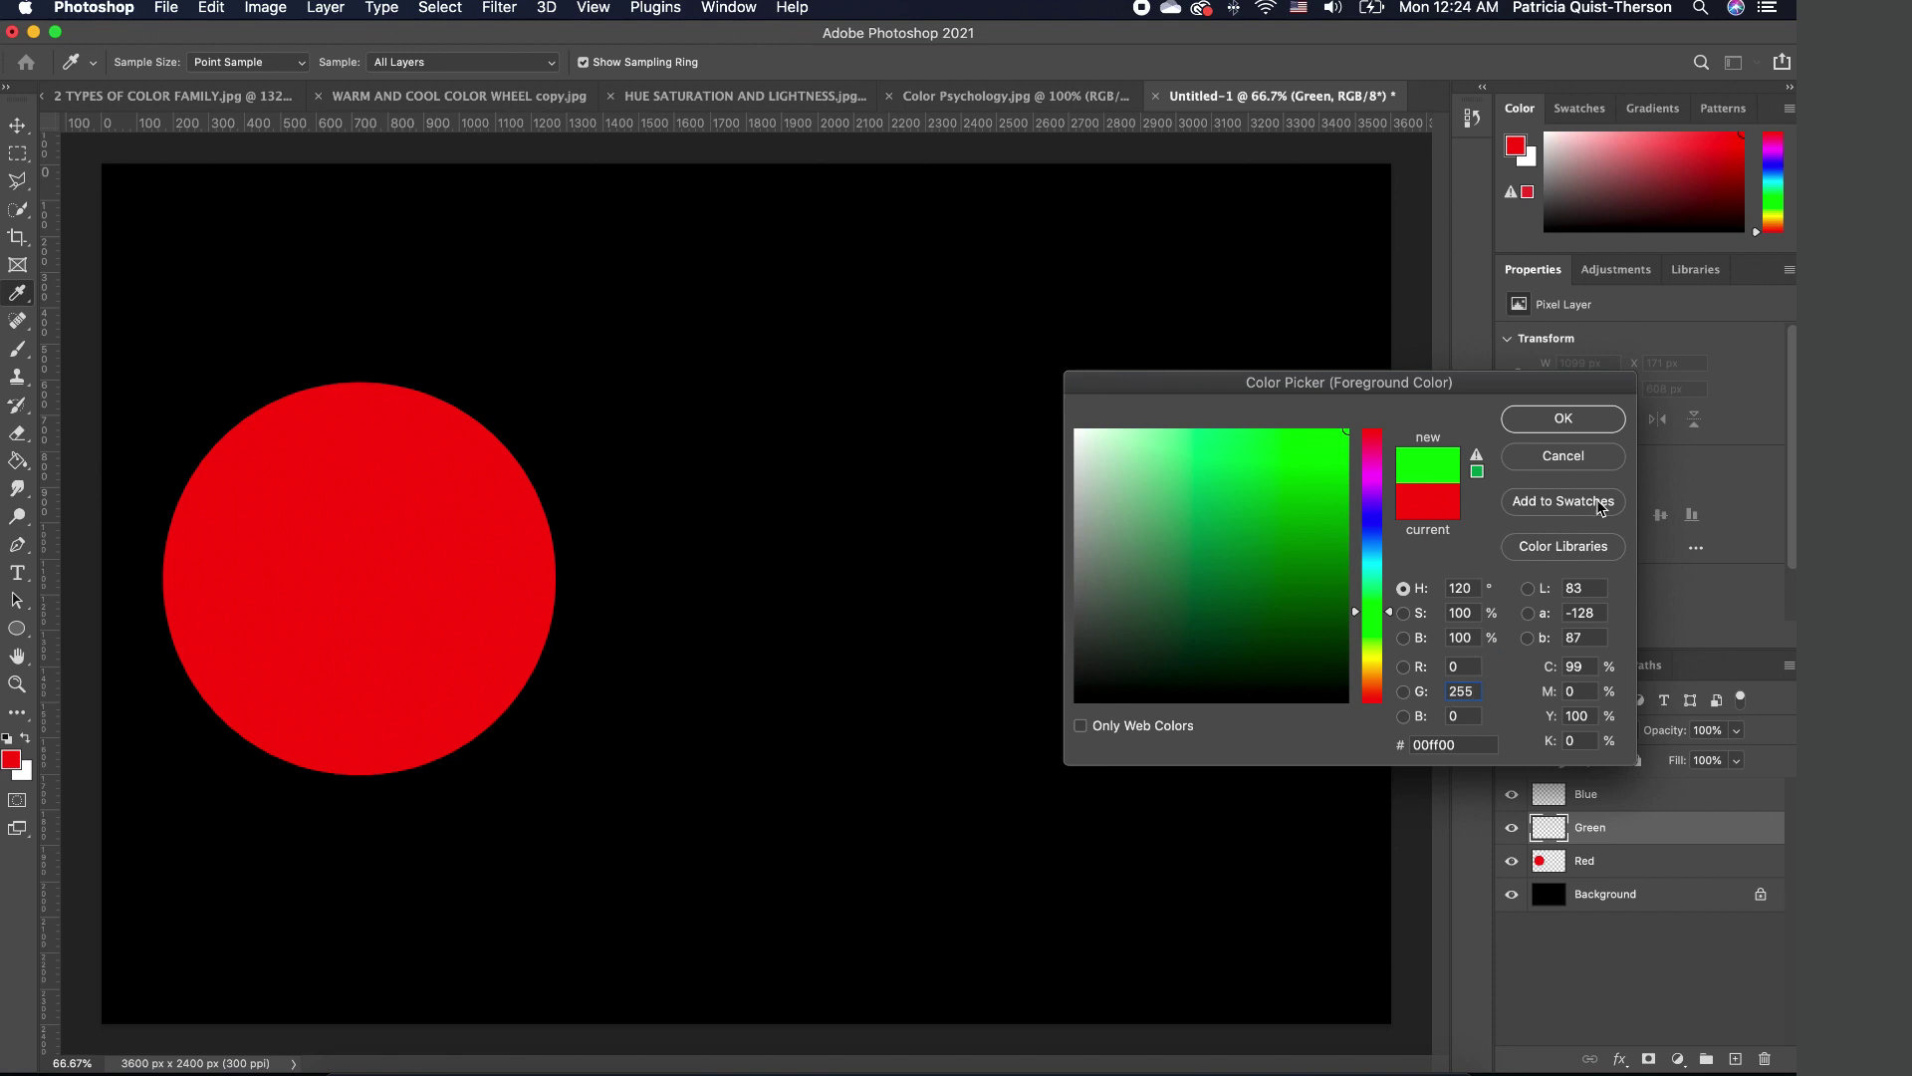
left_click(1564, 418)
key("b")
left_click(774, 586)
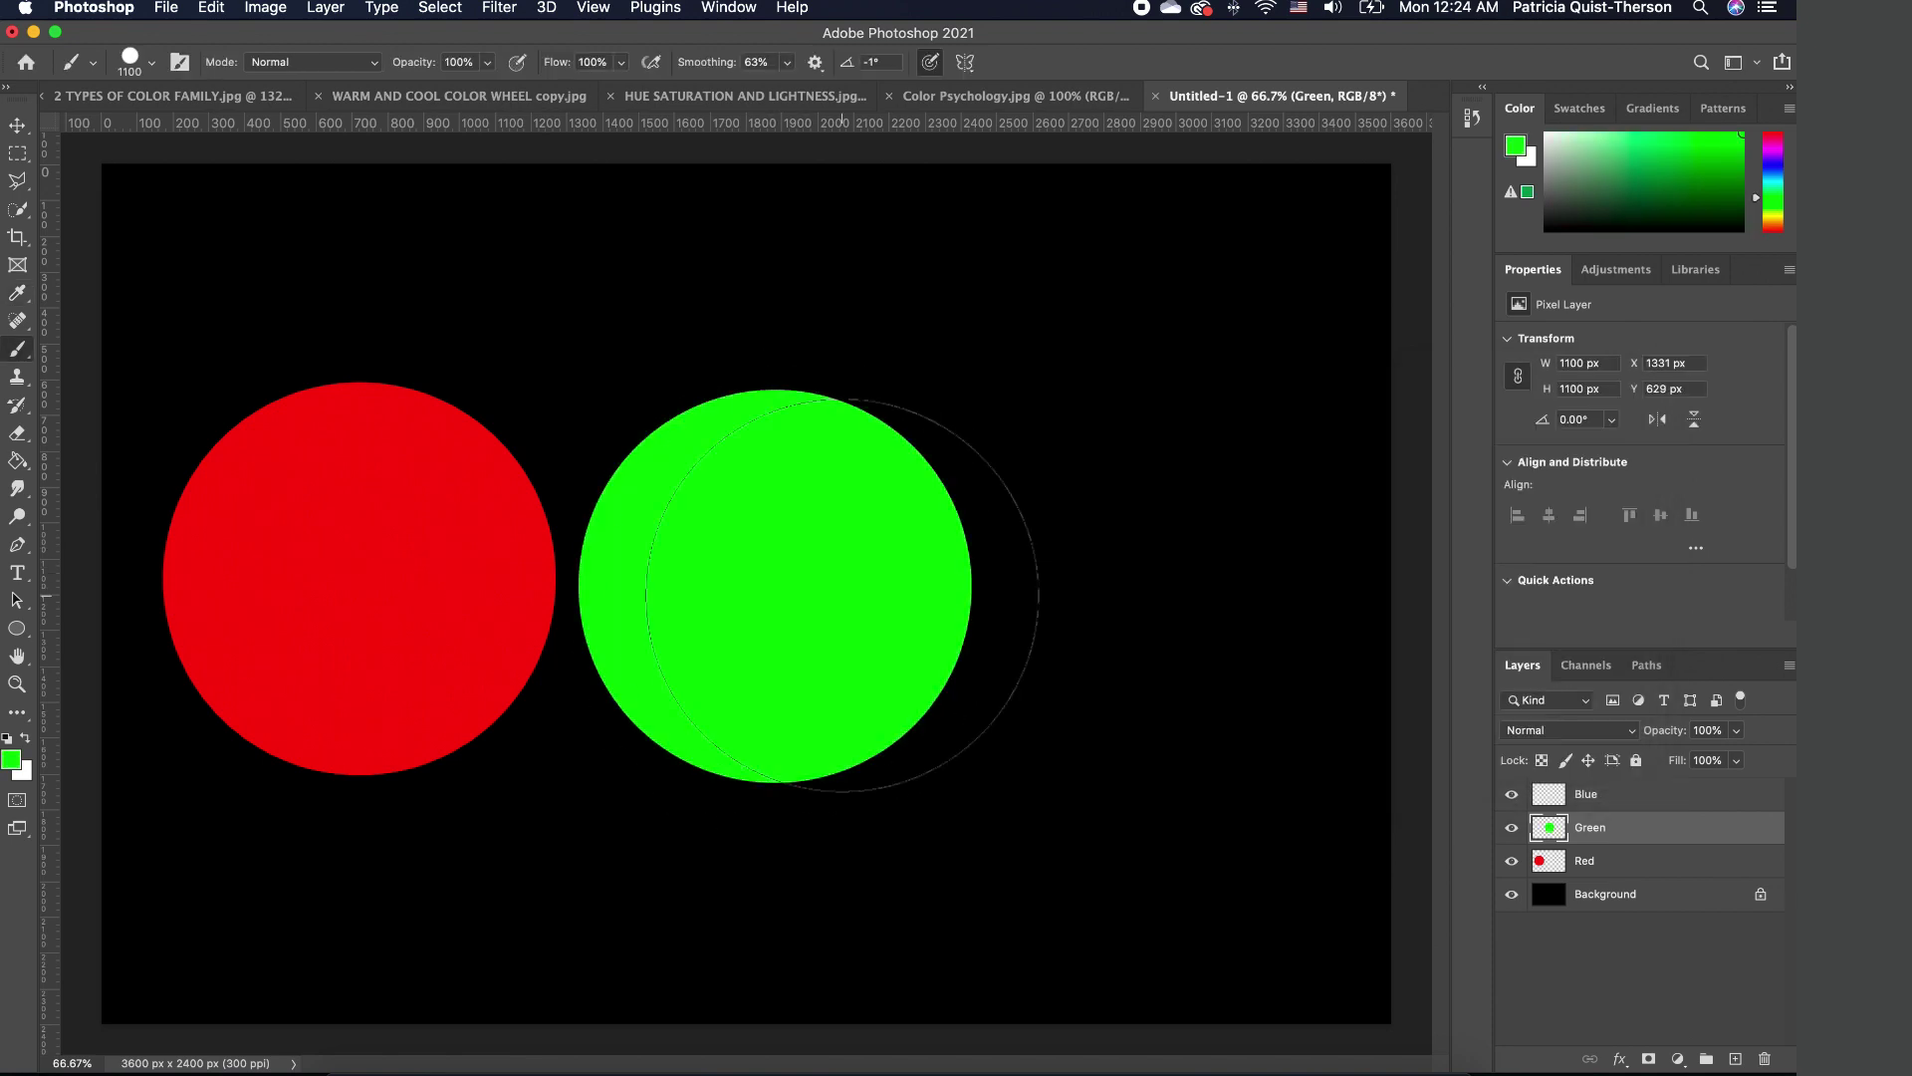
On the Blue layer, set foreground to G 0, B 255 and stamp a blue circle right of green
key("alt+bracketright")
left_click(11, 760)
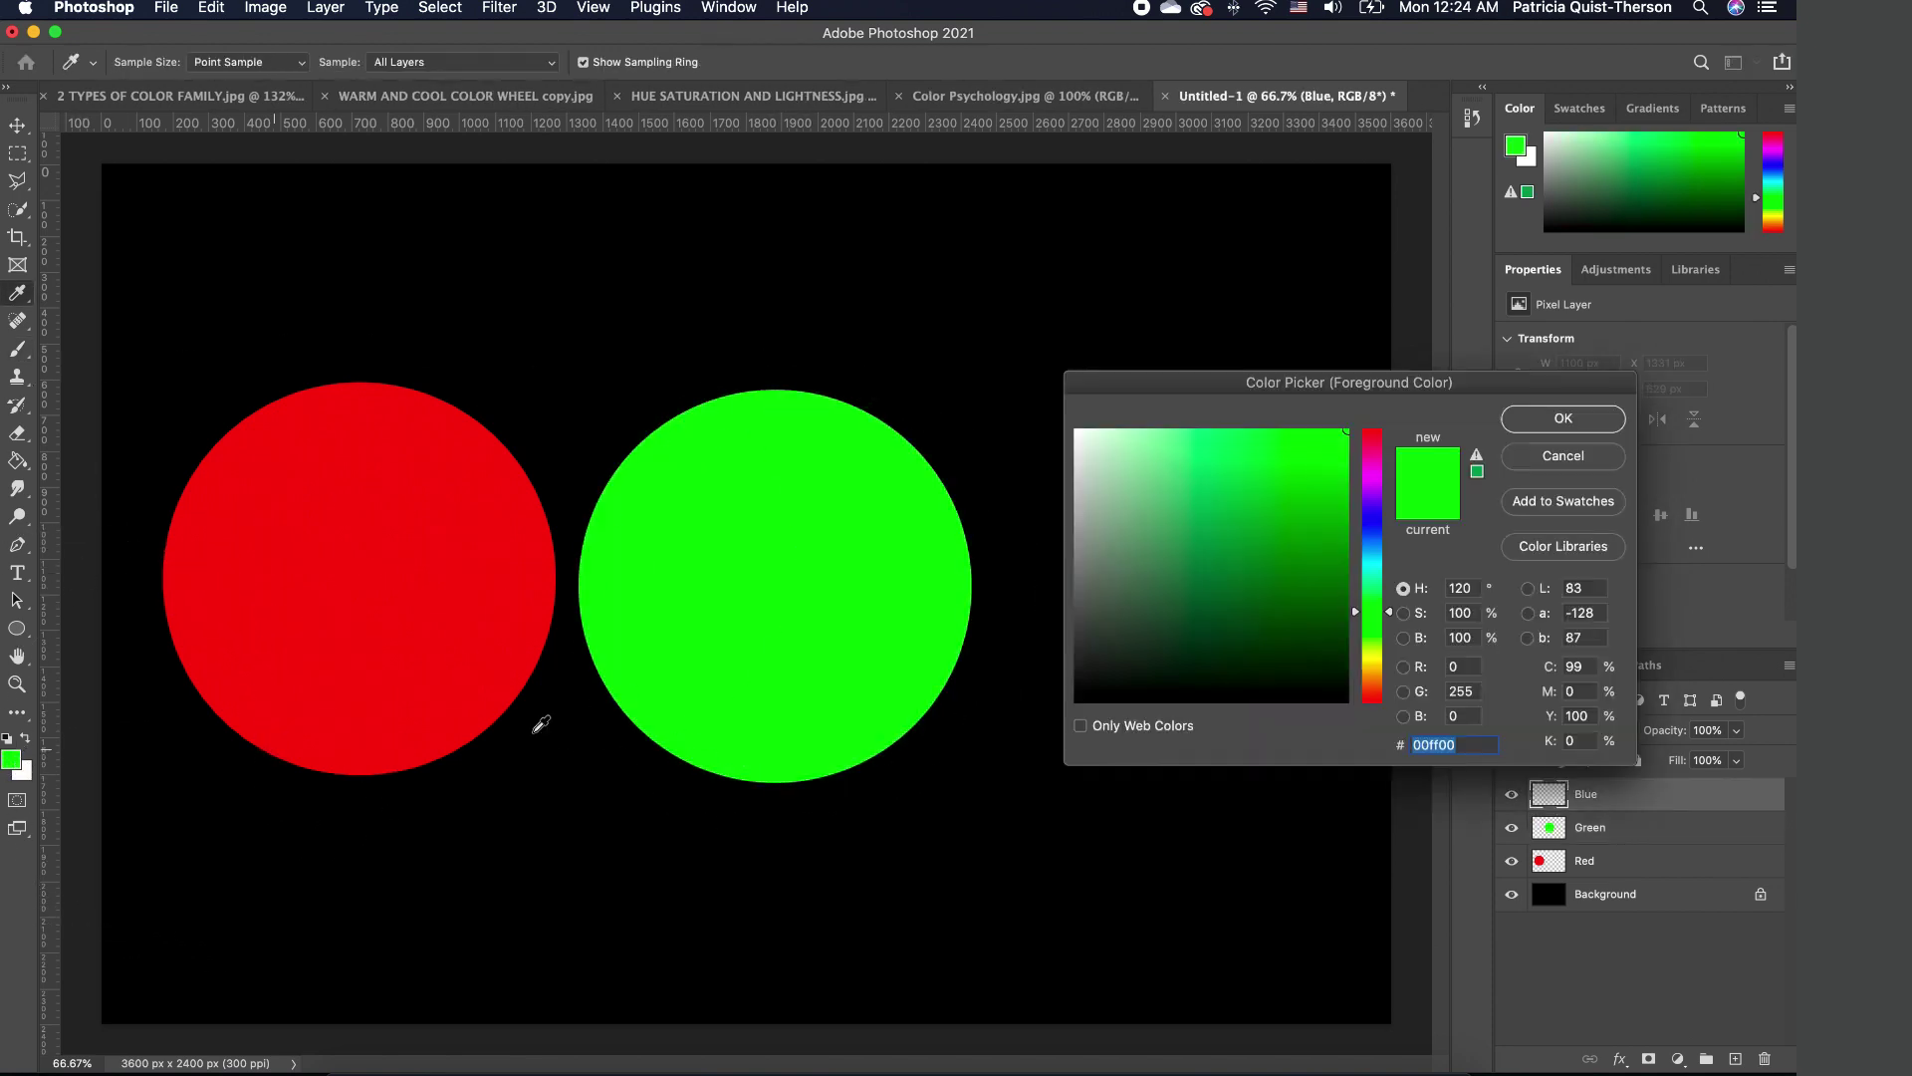
left_click(1463, 695)
left_click_drag(1463, 694, 1448, 700)
type("0")
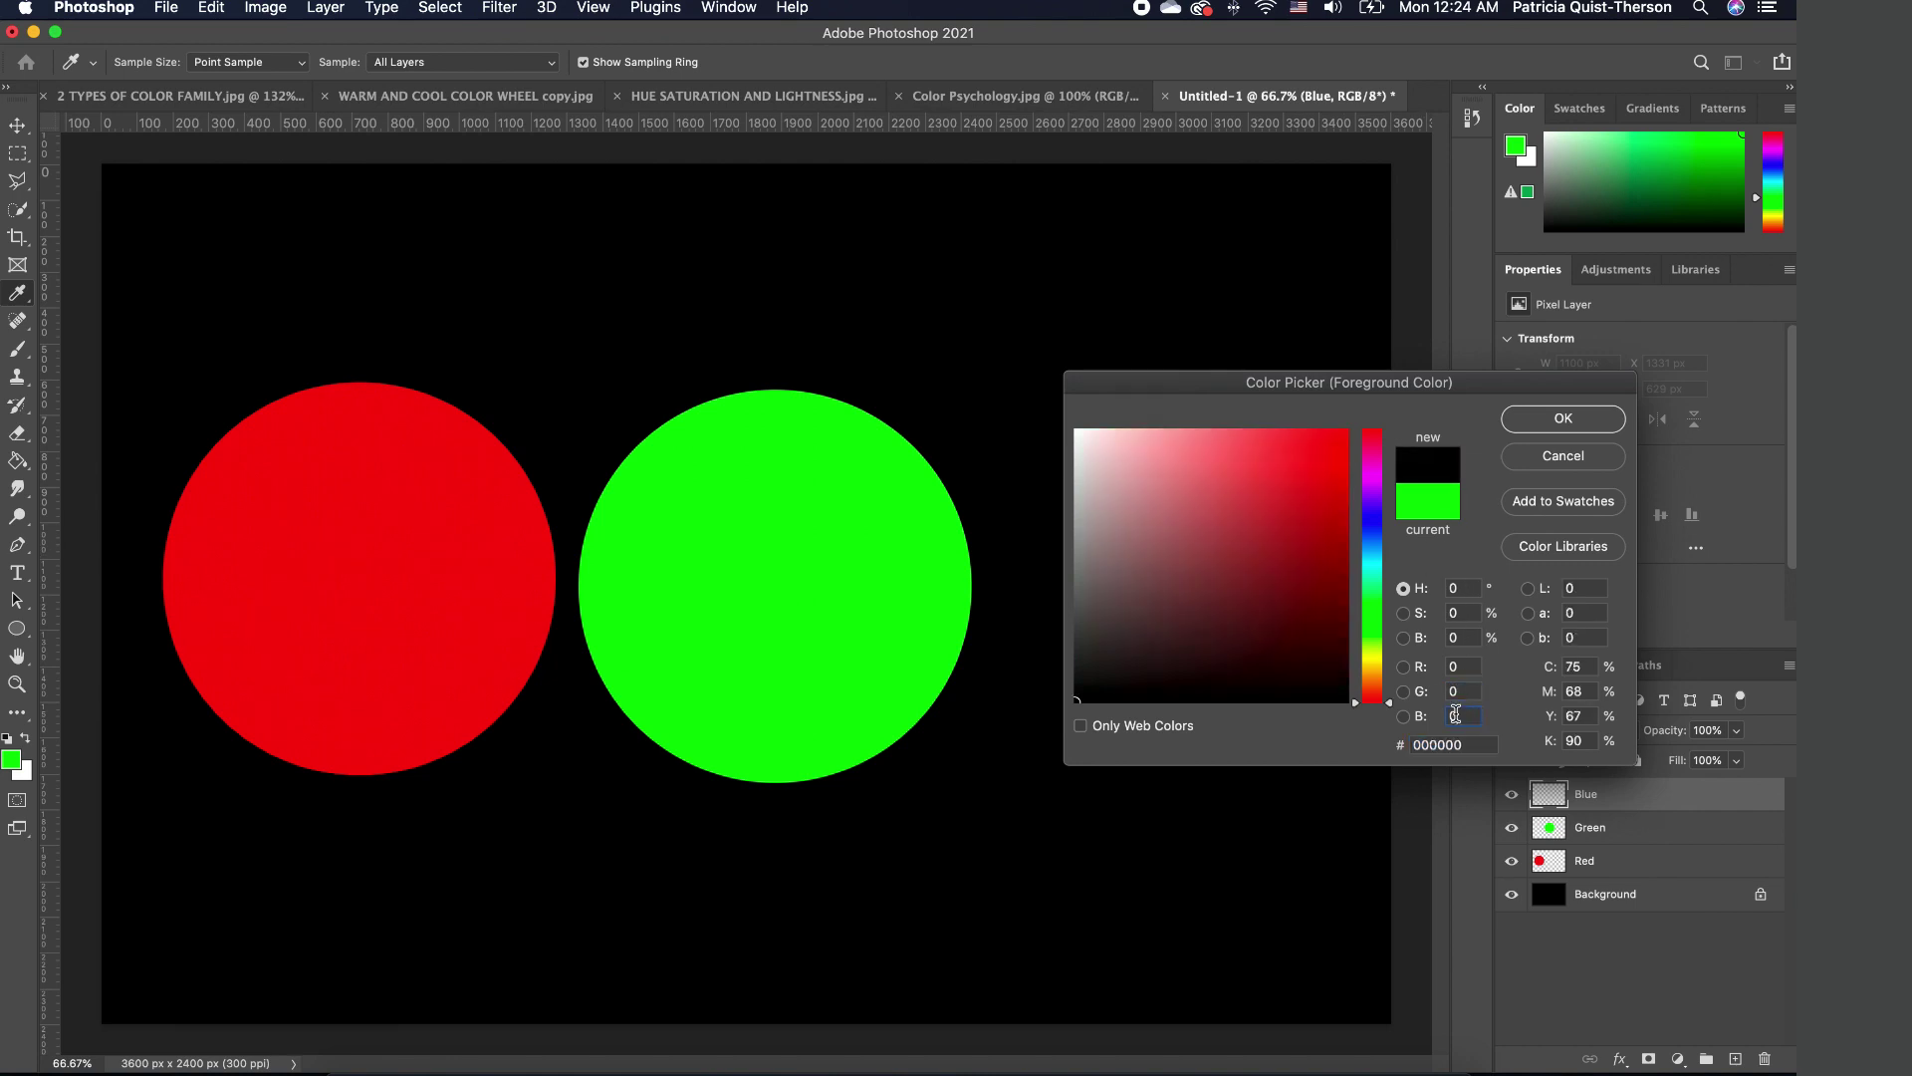
key("Tab")
type("255")
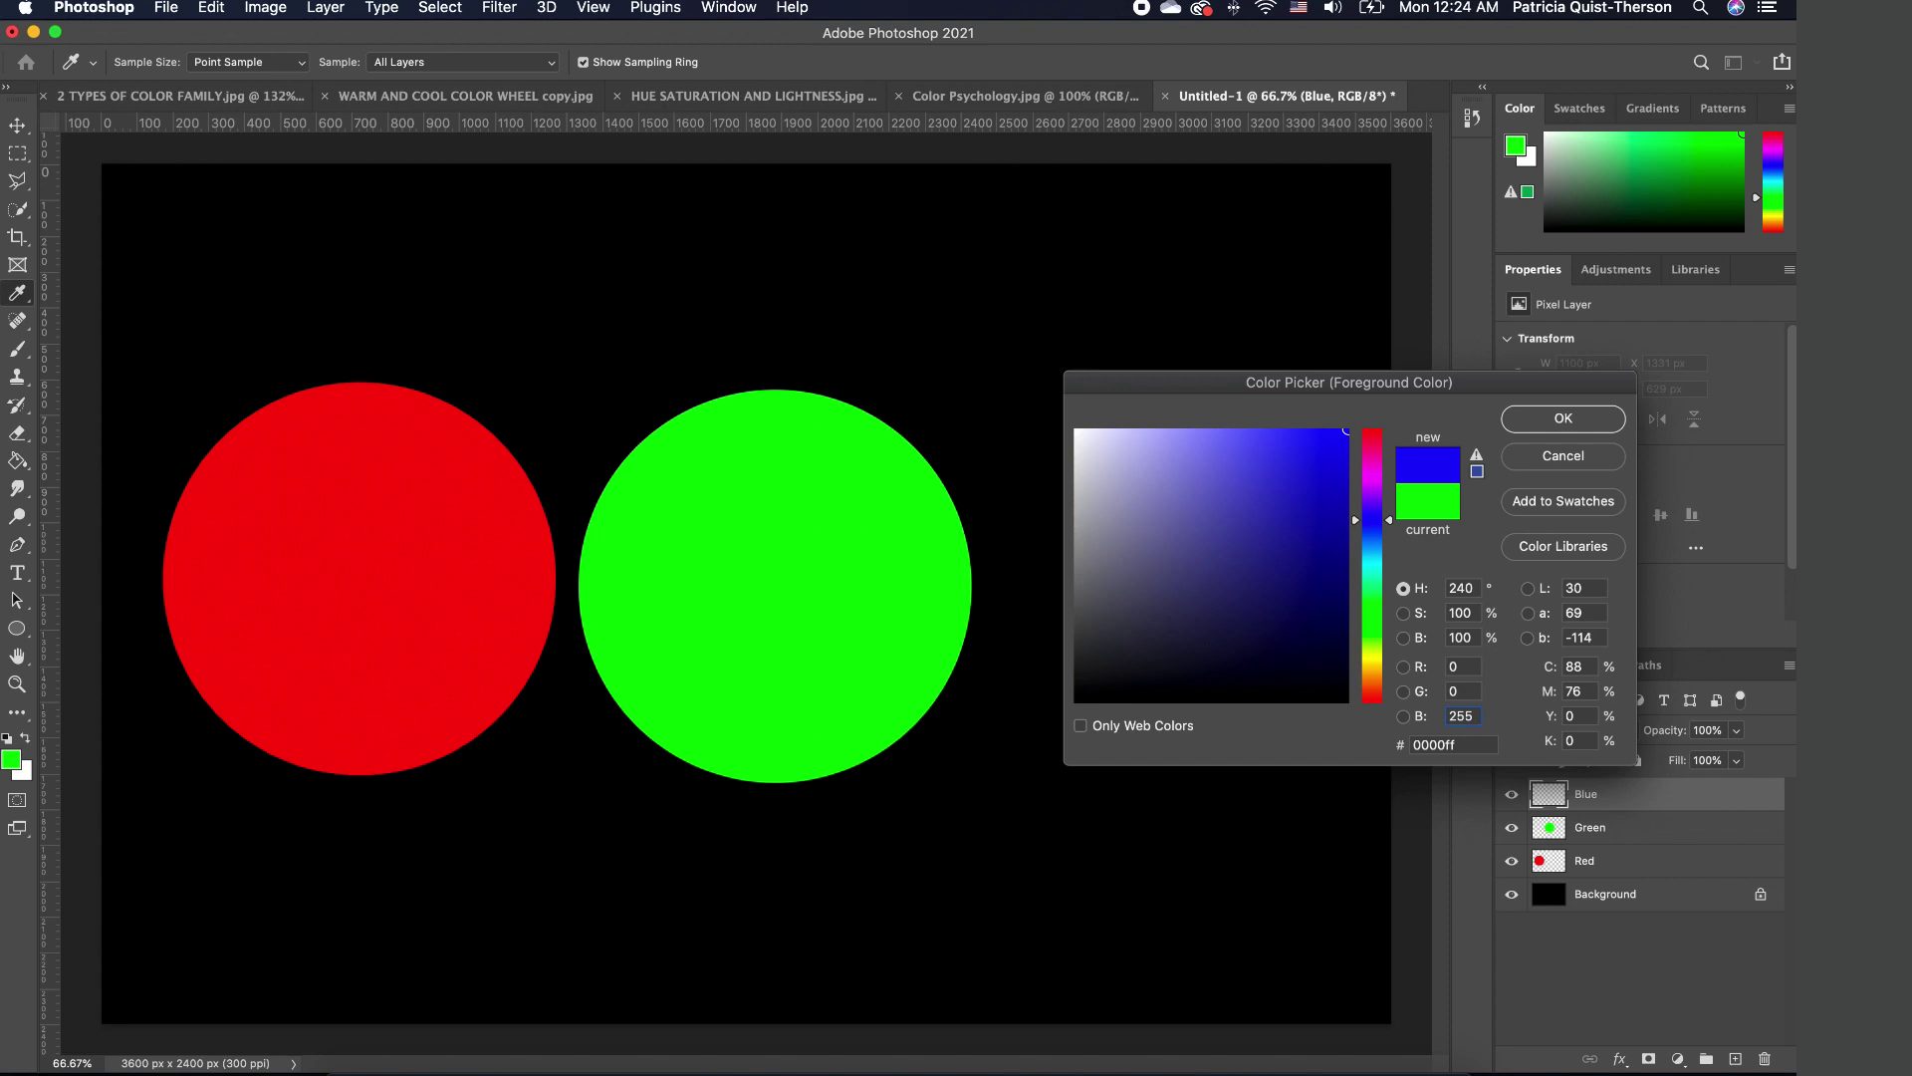
key("Return")
key("b")
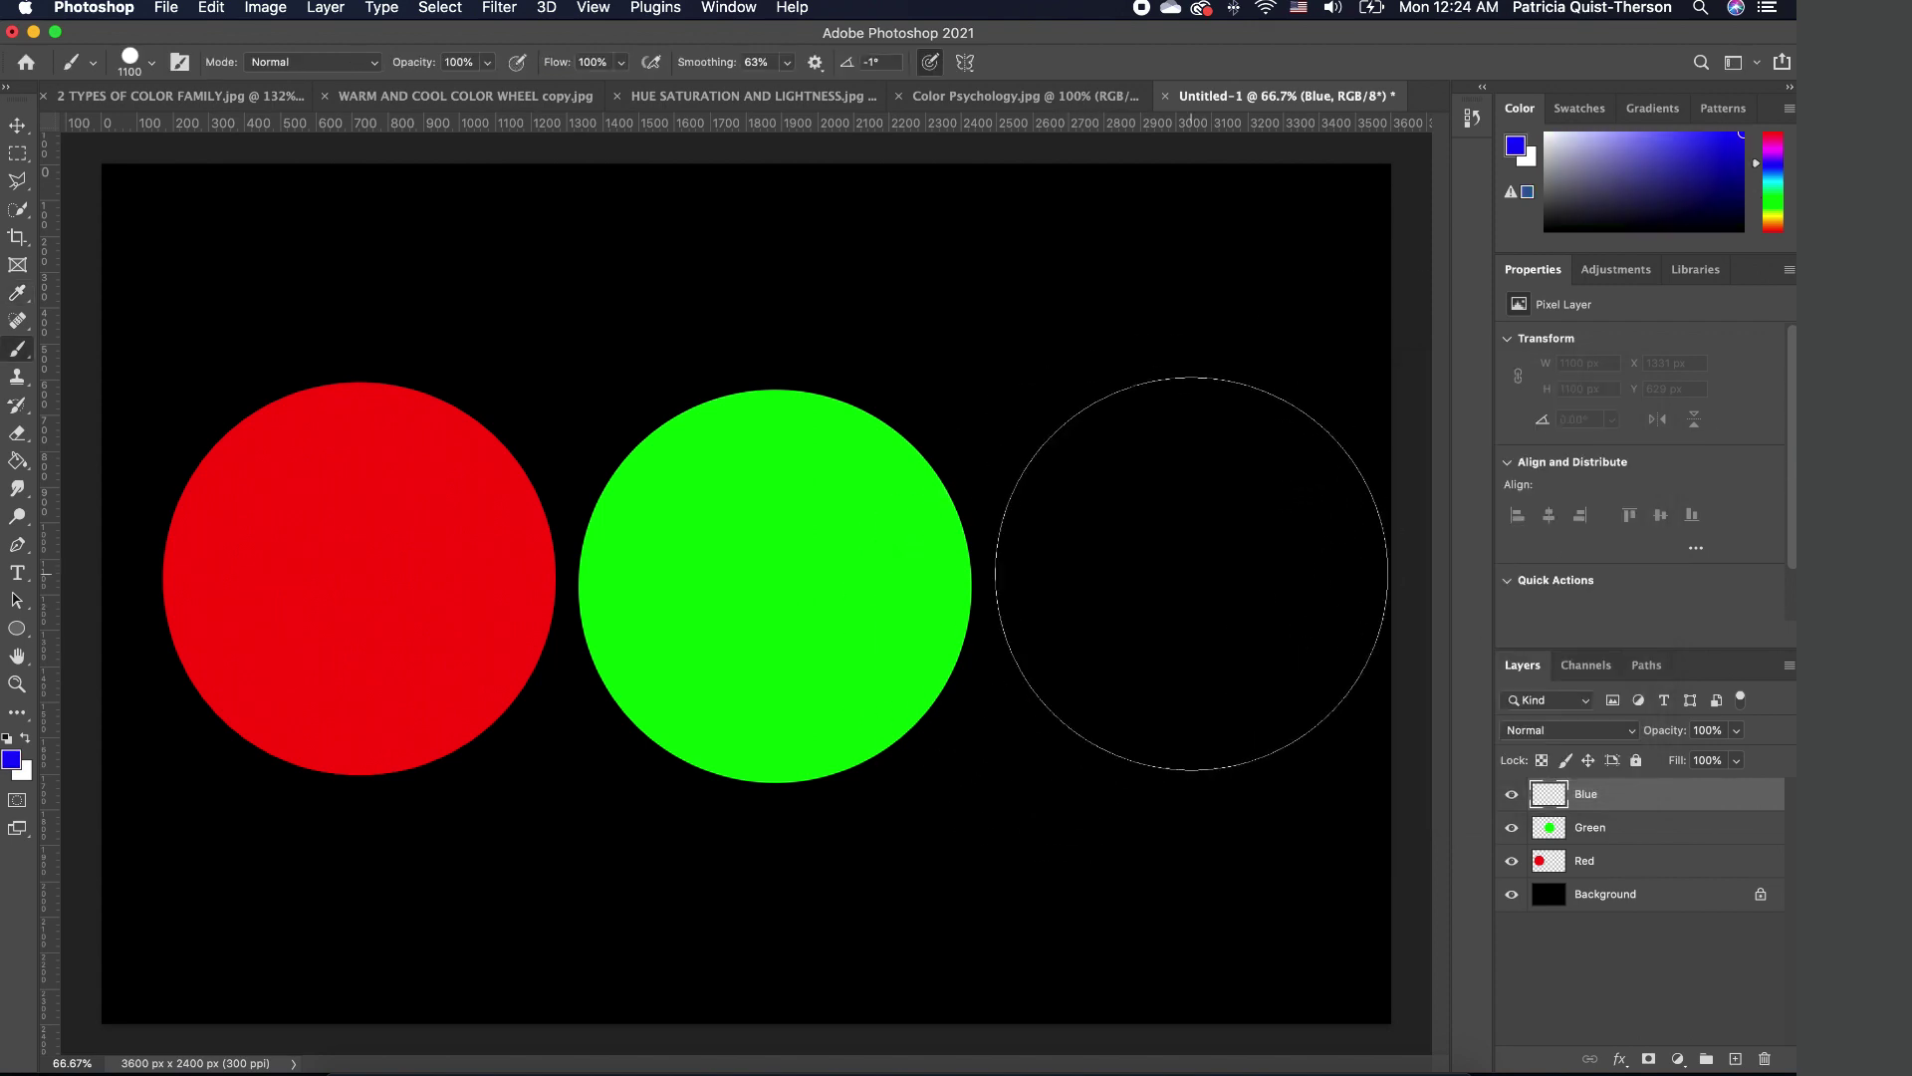
left_click(1178, 587)
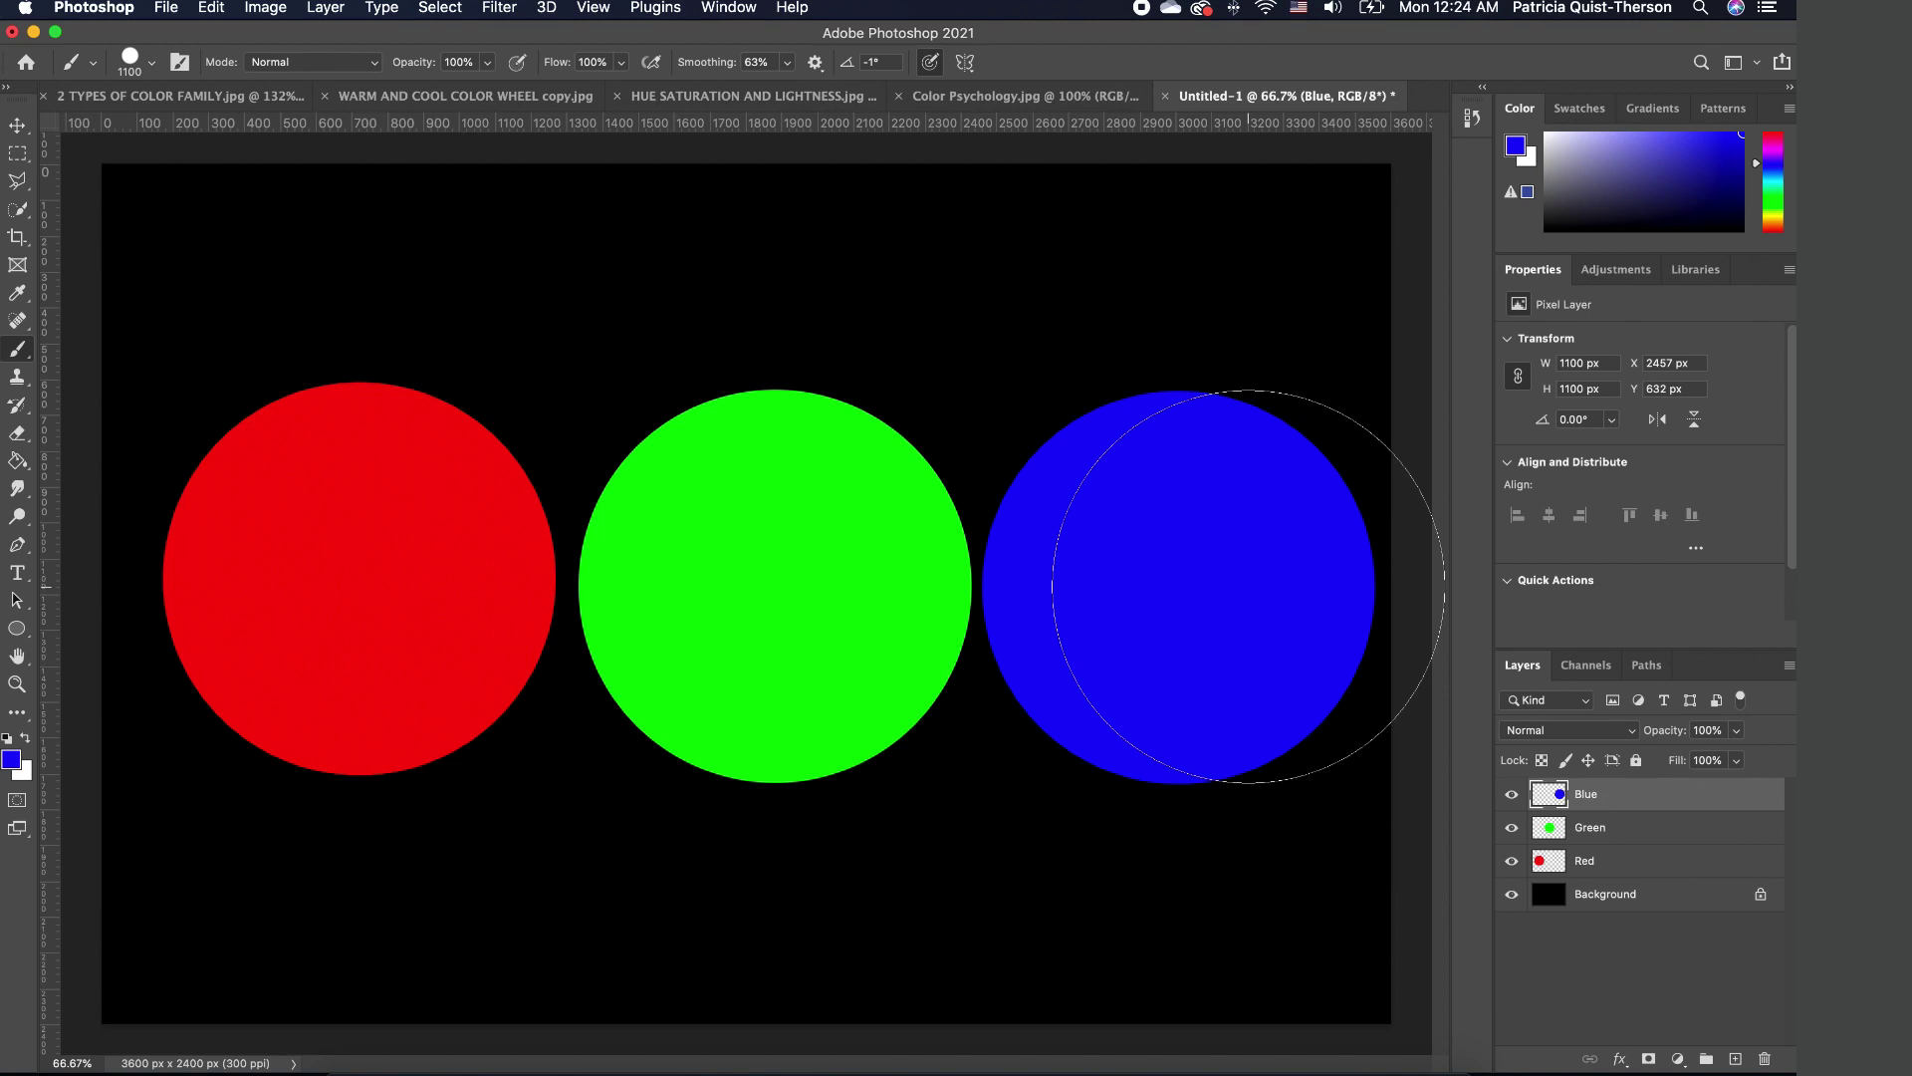
Set the Red, Green and Blue layers to Linear Dodge (Add) blending
left_click(1633, 861, "shift")
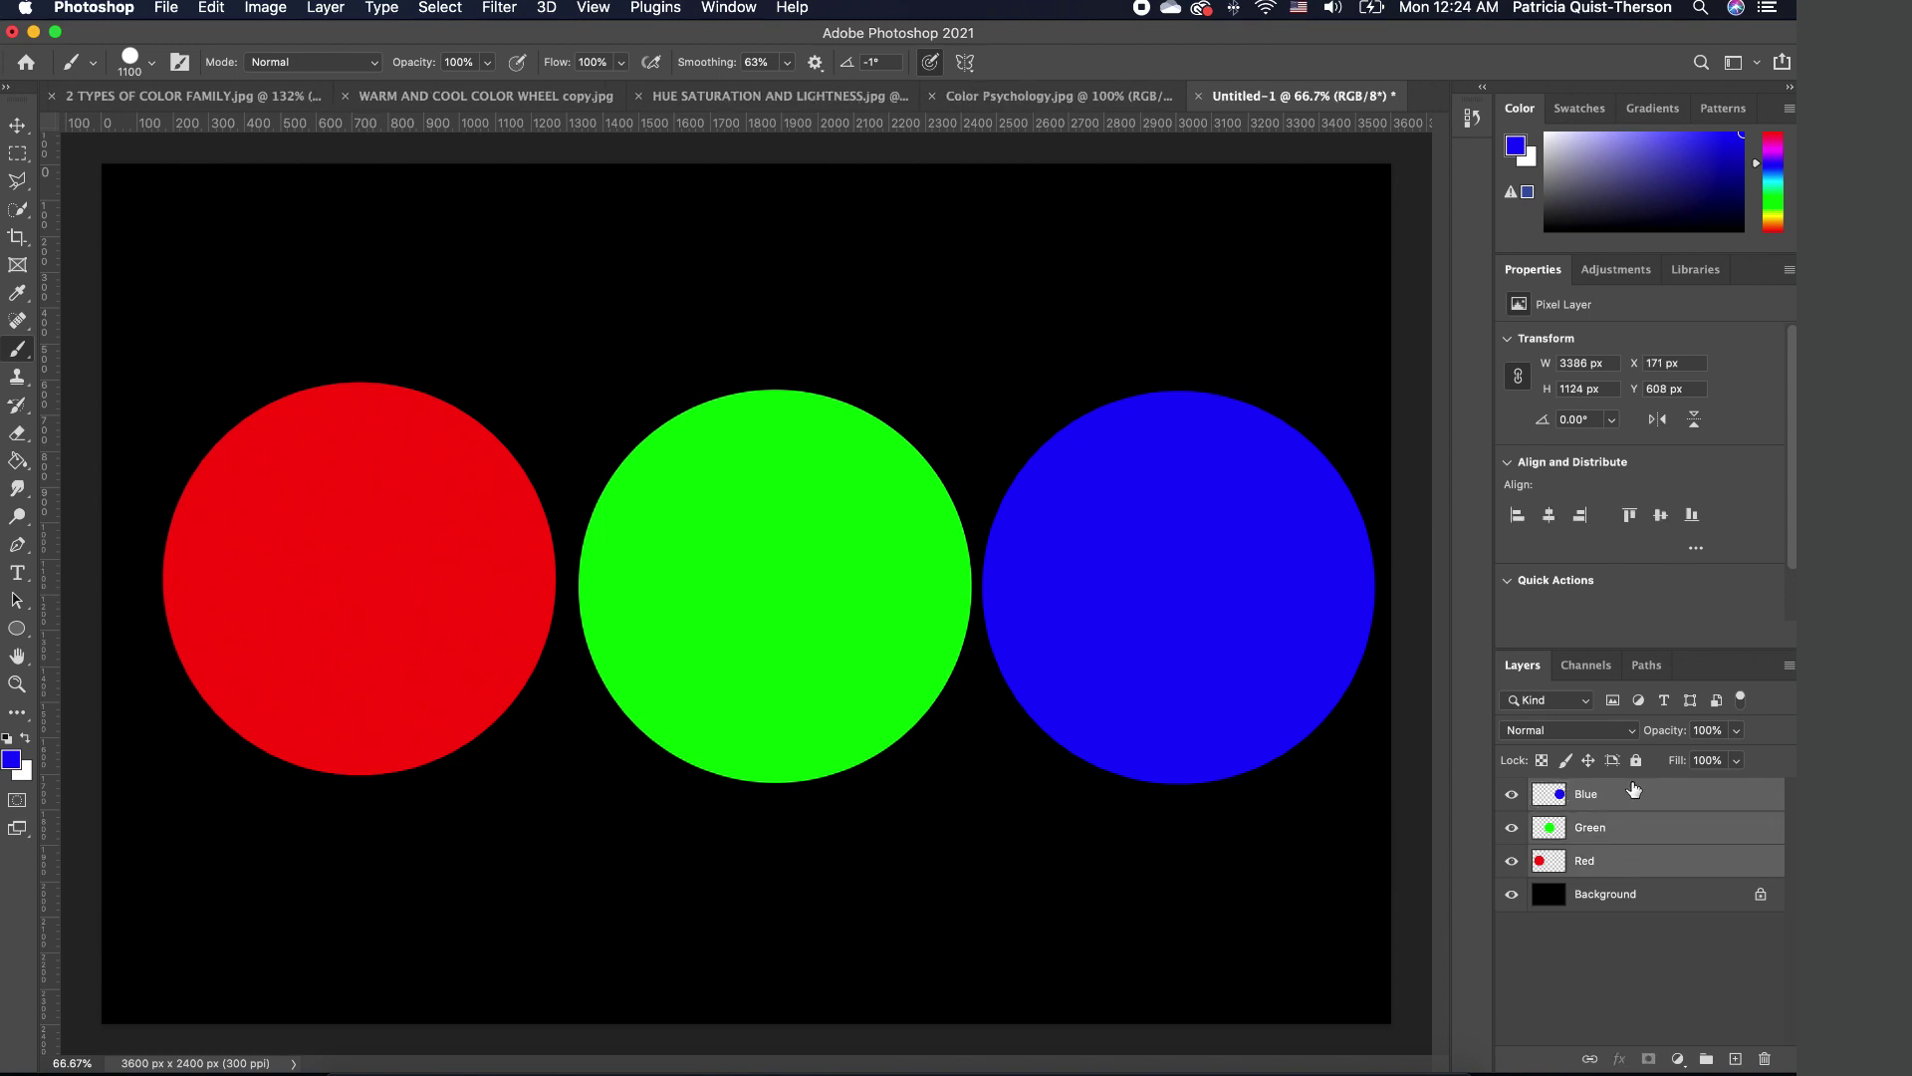
left_click(1614, 740)
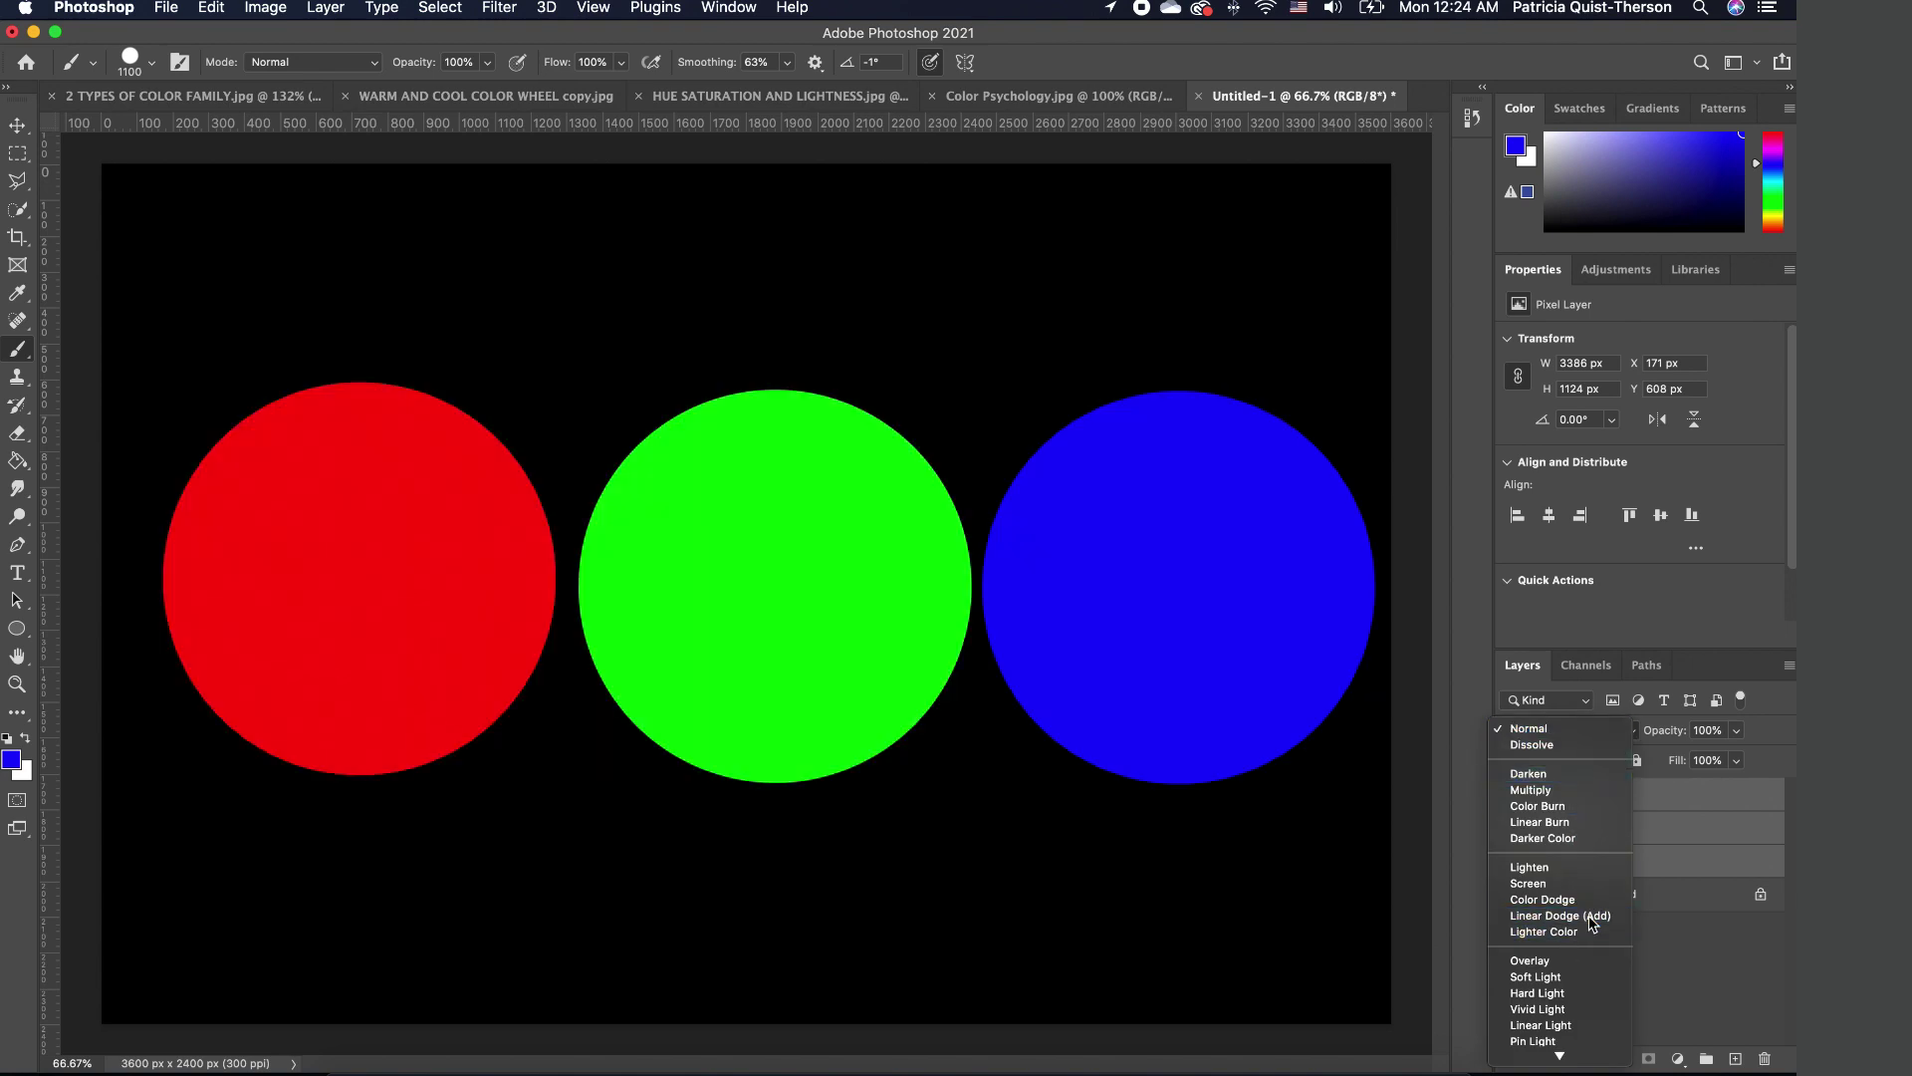
left_click(1593, 916)
Move the red circle up and over the green circle so they mix into yellow
left_click(1618, 862)
left_click(1623, 842)
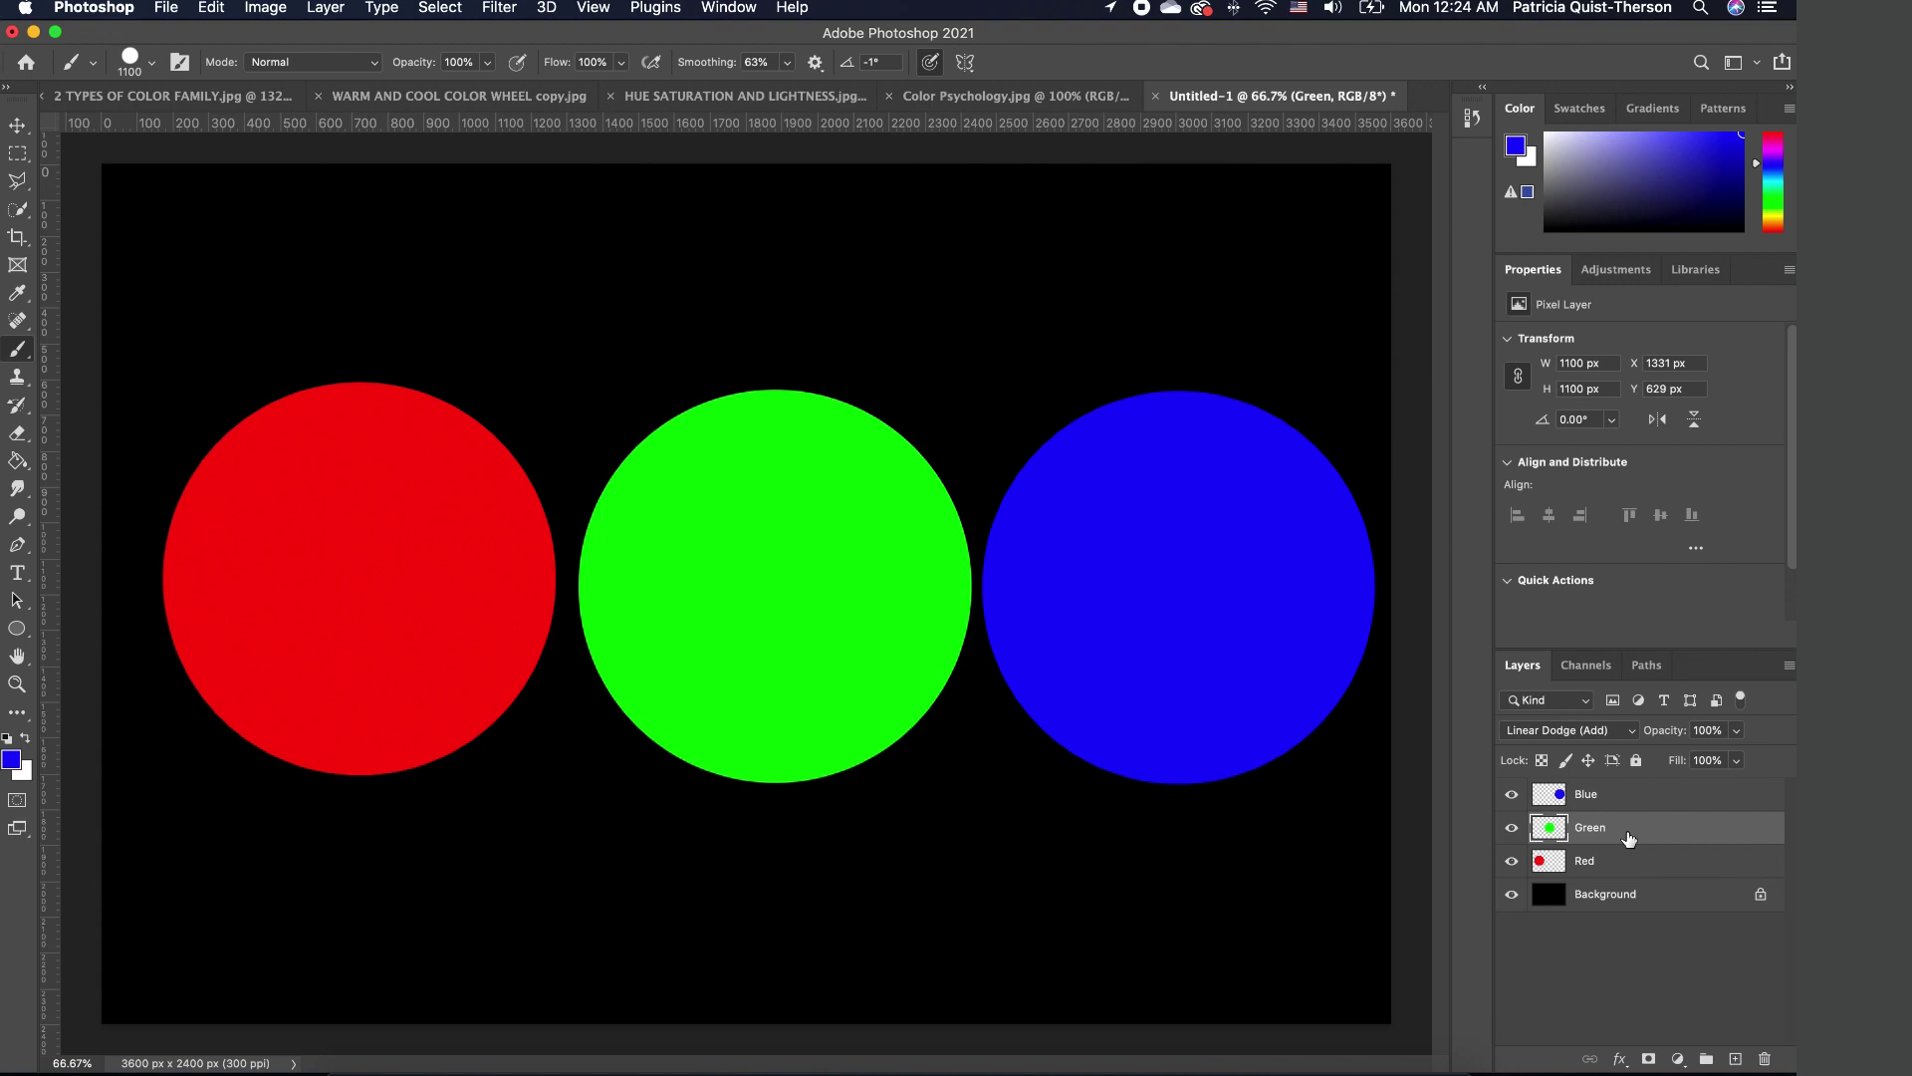
left_click(1624, 861)
key("v")
left_click_drag(375, 598, 577, 625)
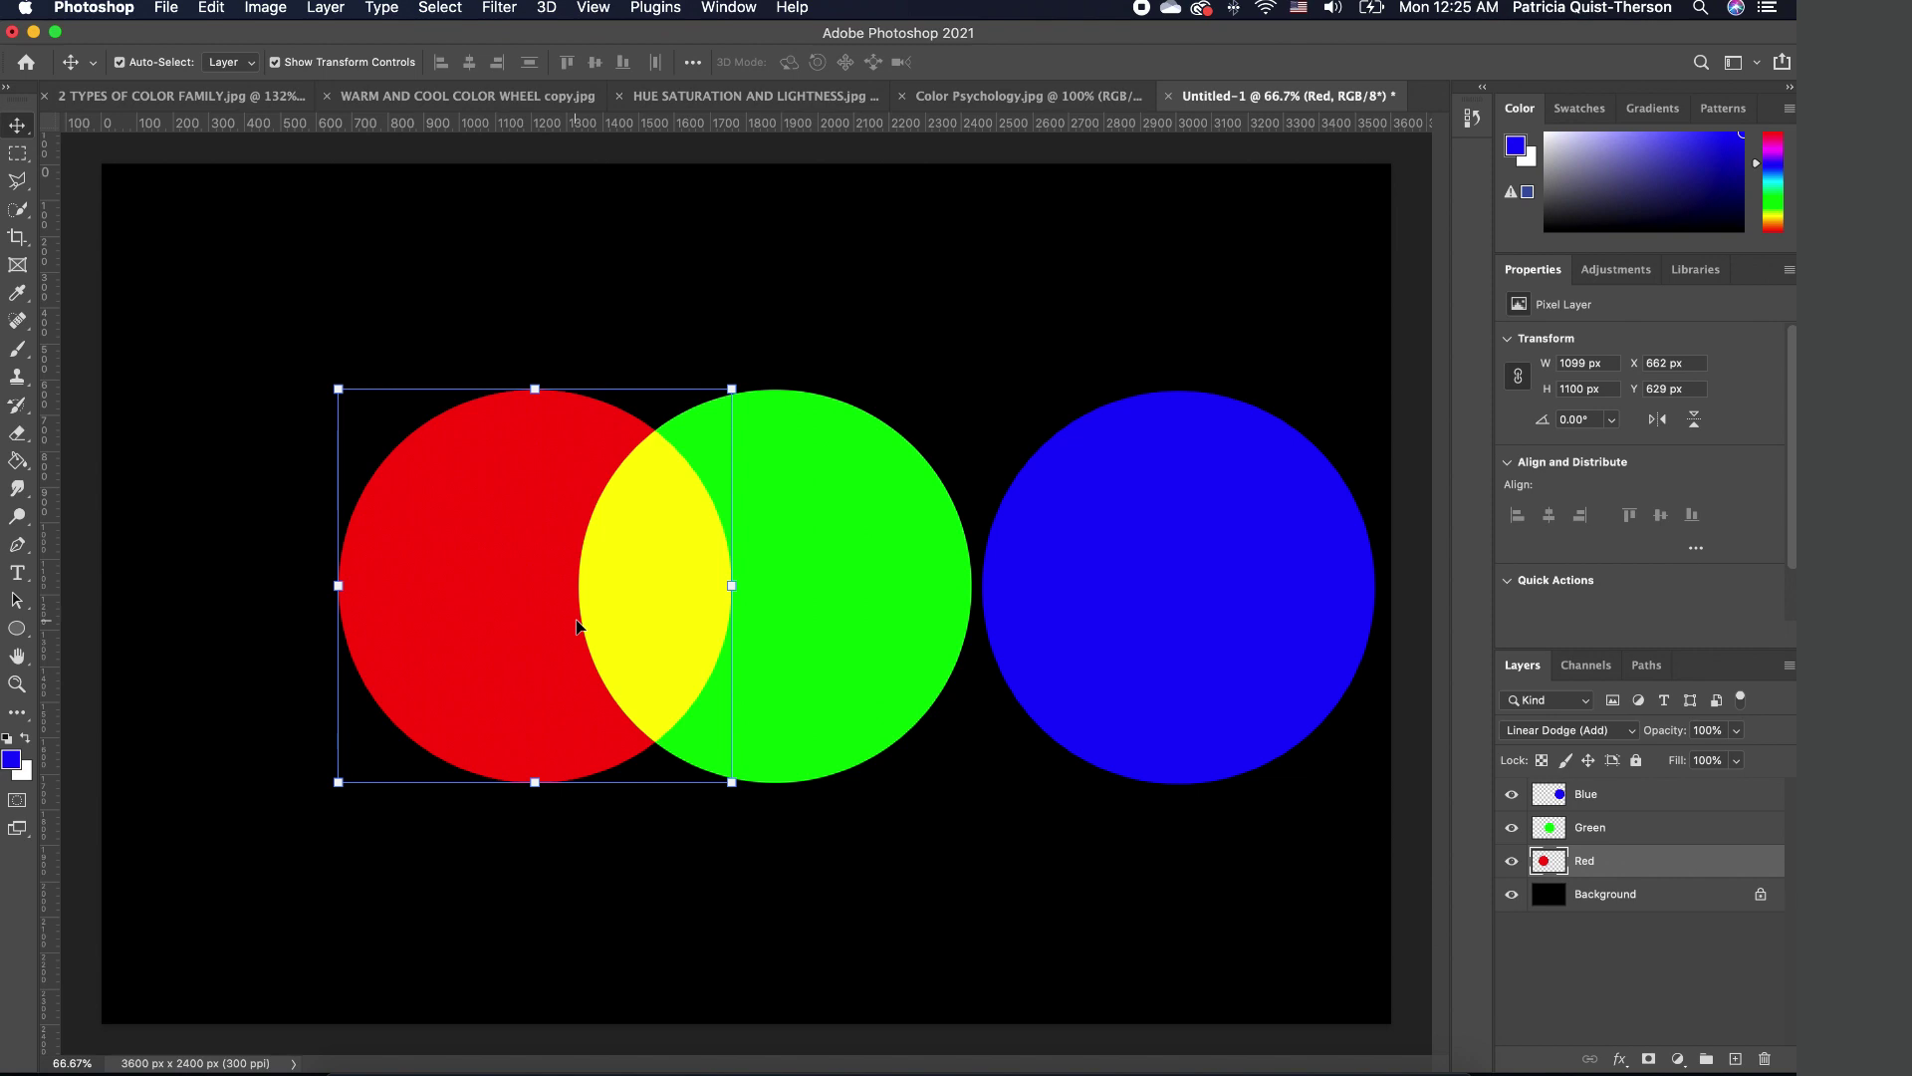
left_click_drag(491, 567, 534, 431)
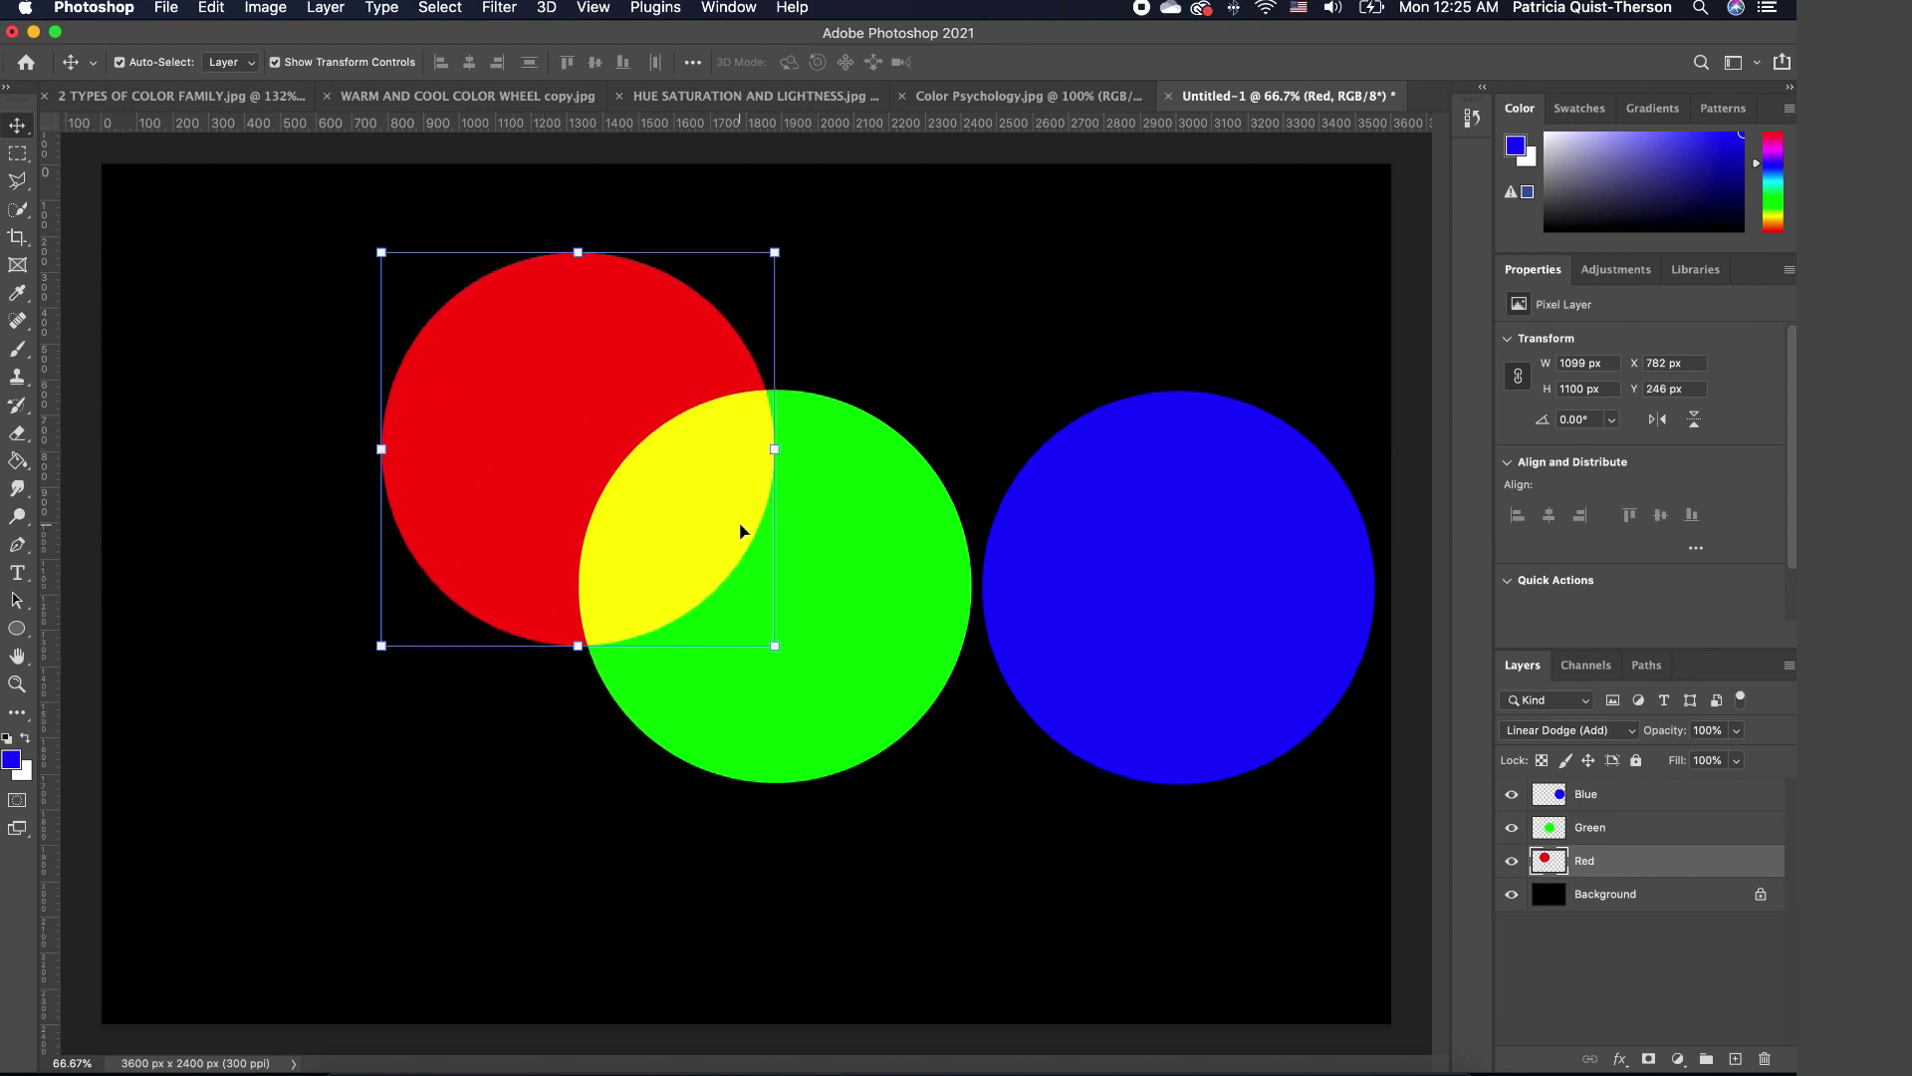
Drag the green and blue circles around to try cyan, magenta and a white-centre overlap
left_click(845, 594)
left_click_drag(845, 594, 920, 457)
left_click_drag(1223, 643, 1196, 806)
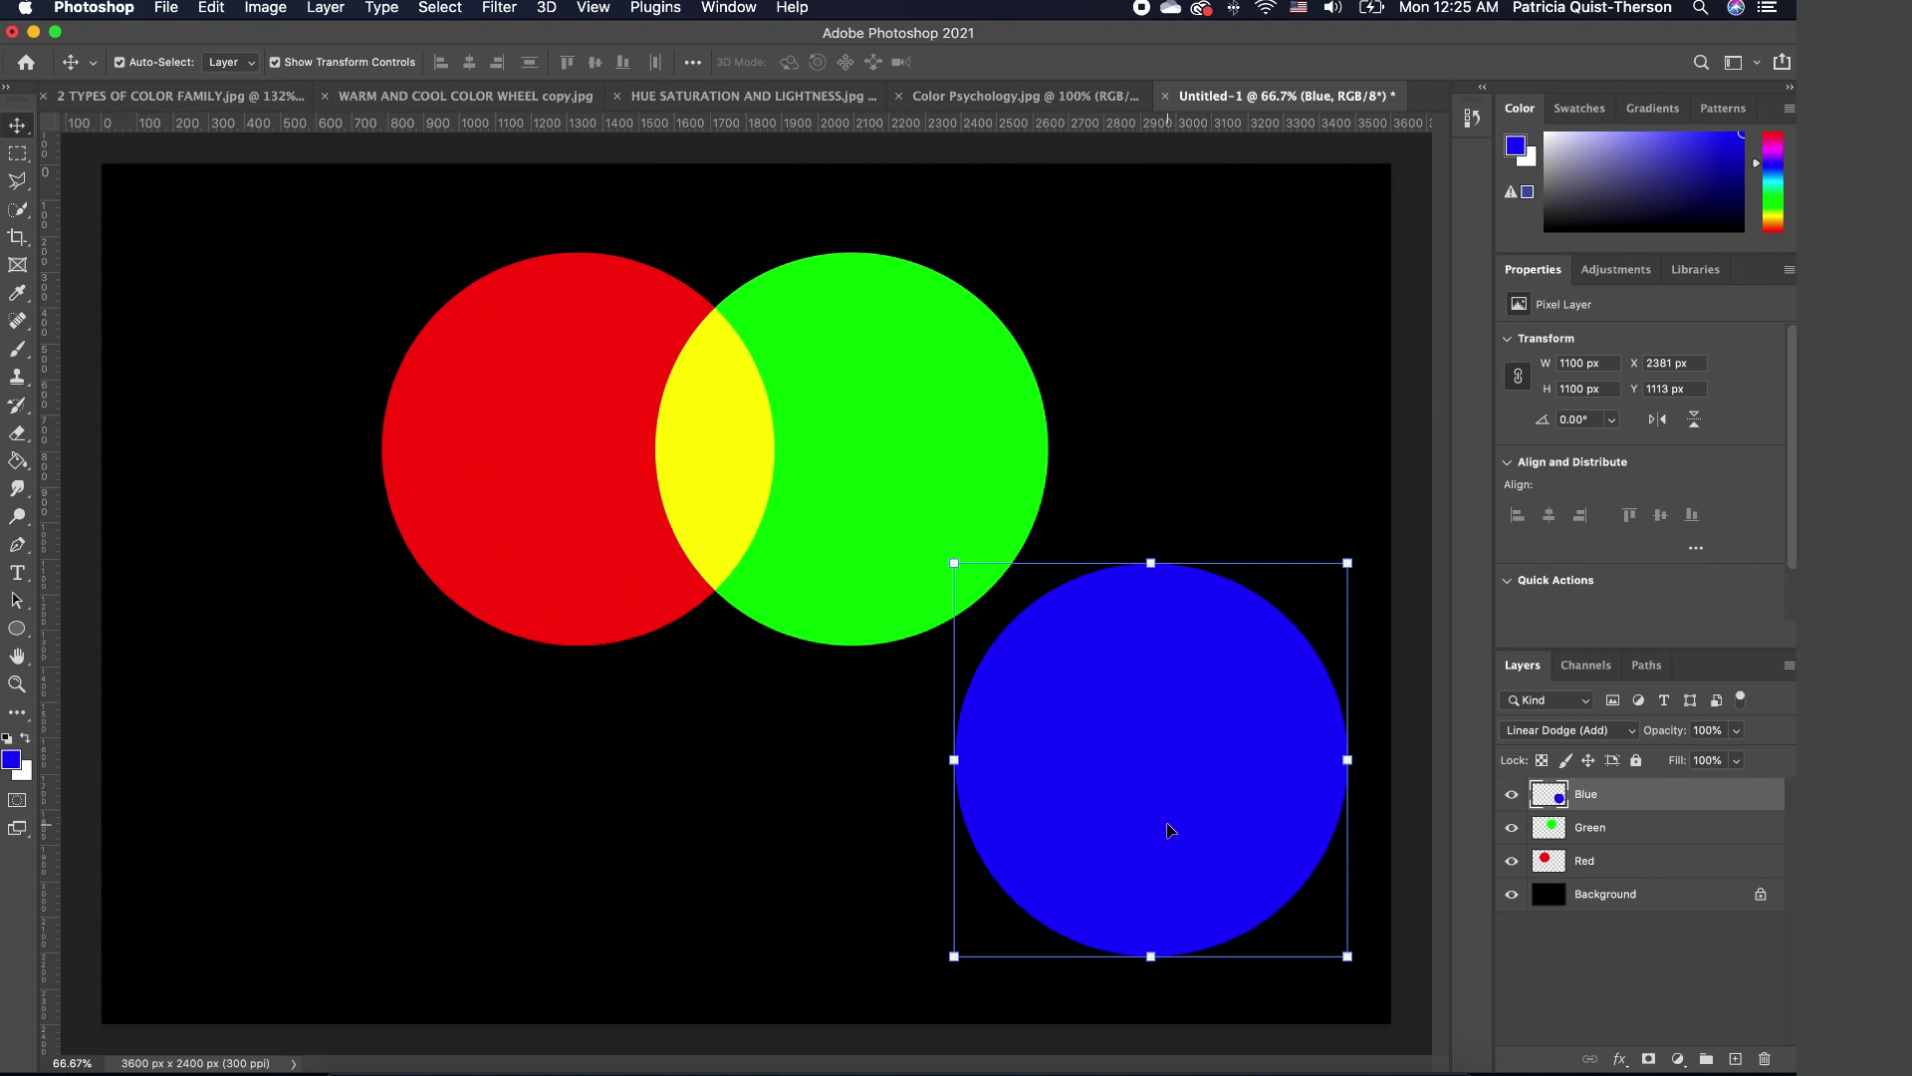
left_click_drag(1171, 827, 1104, 533)
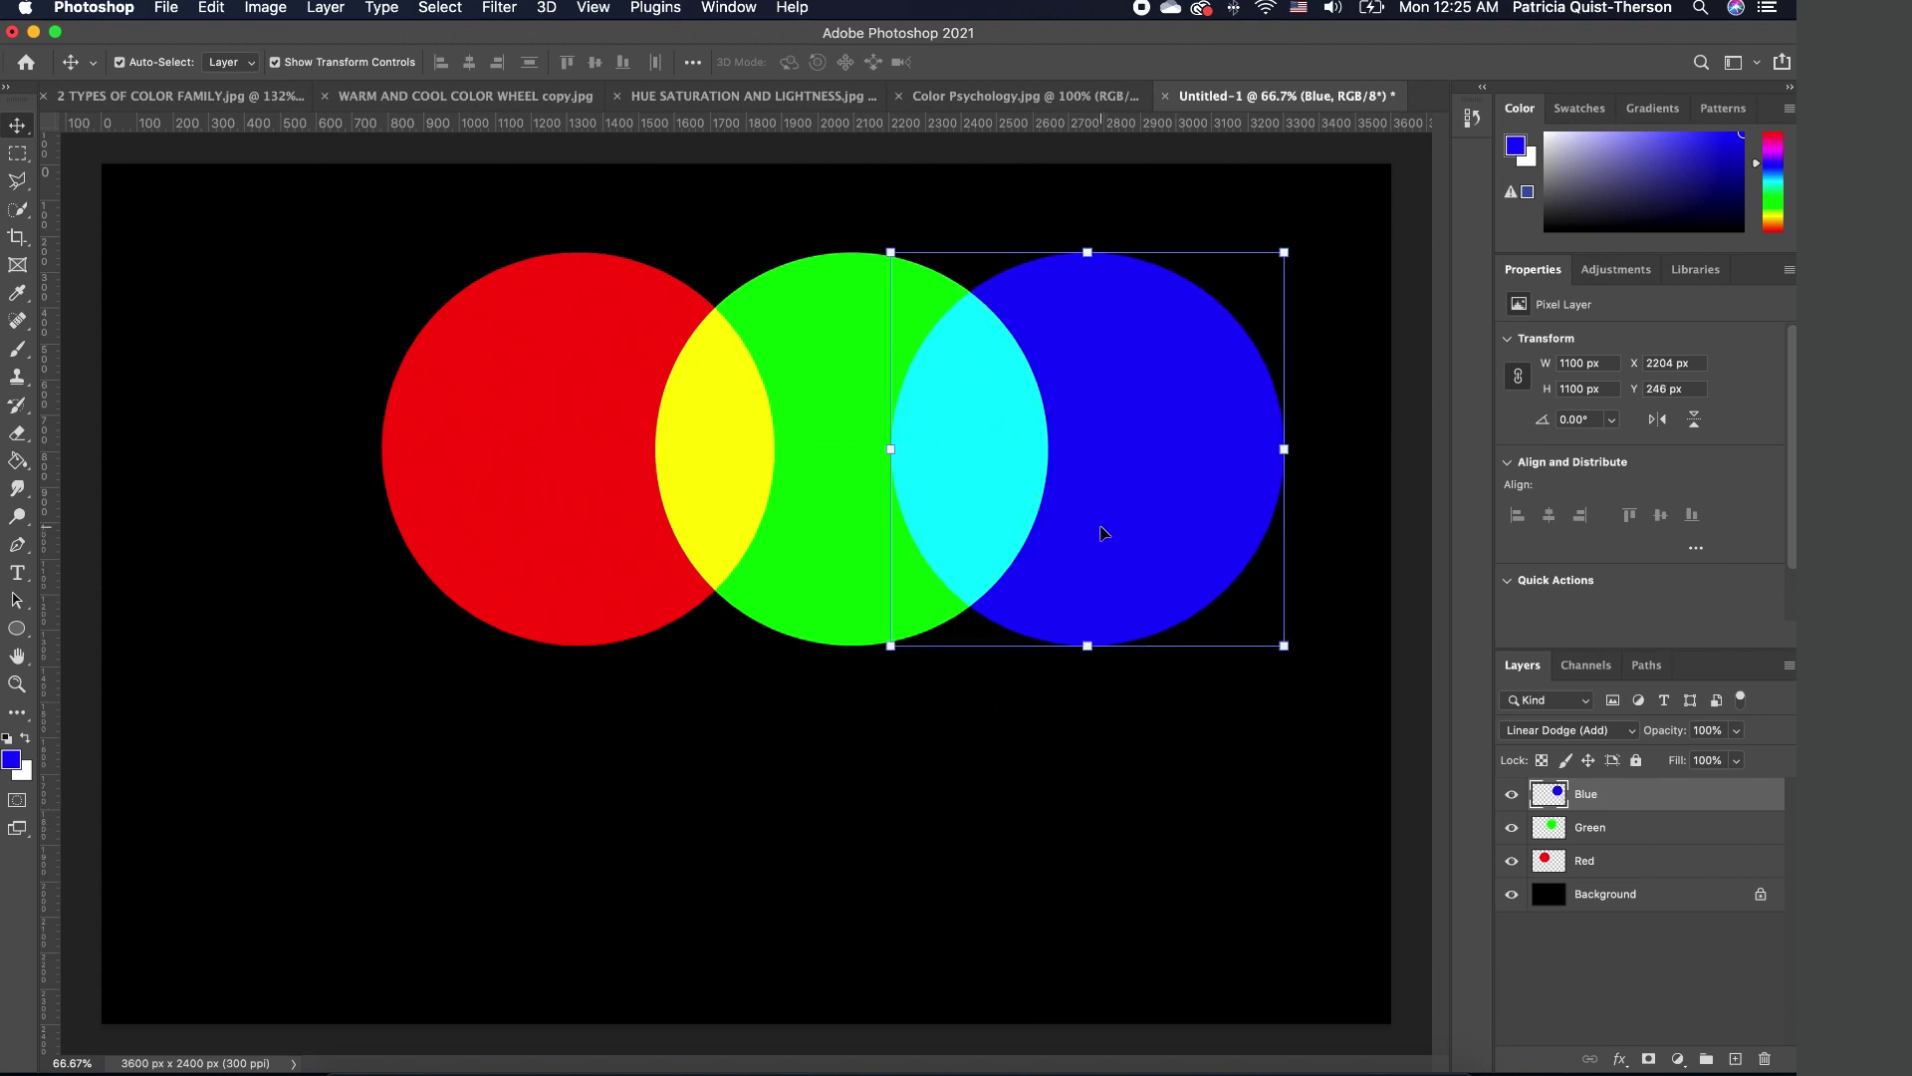
left_click_drag(1166, 444, 492, 529)
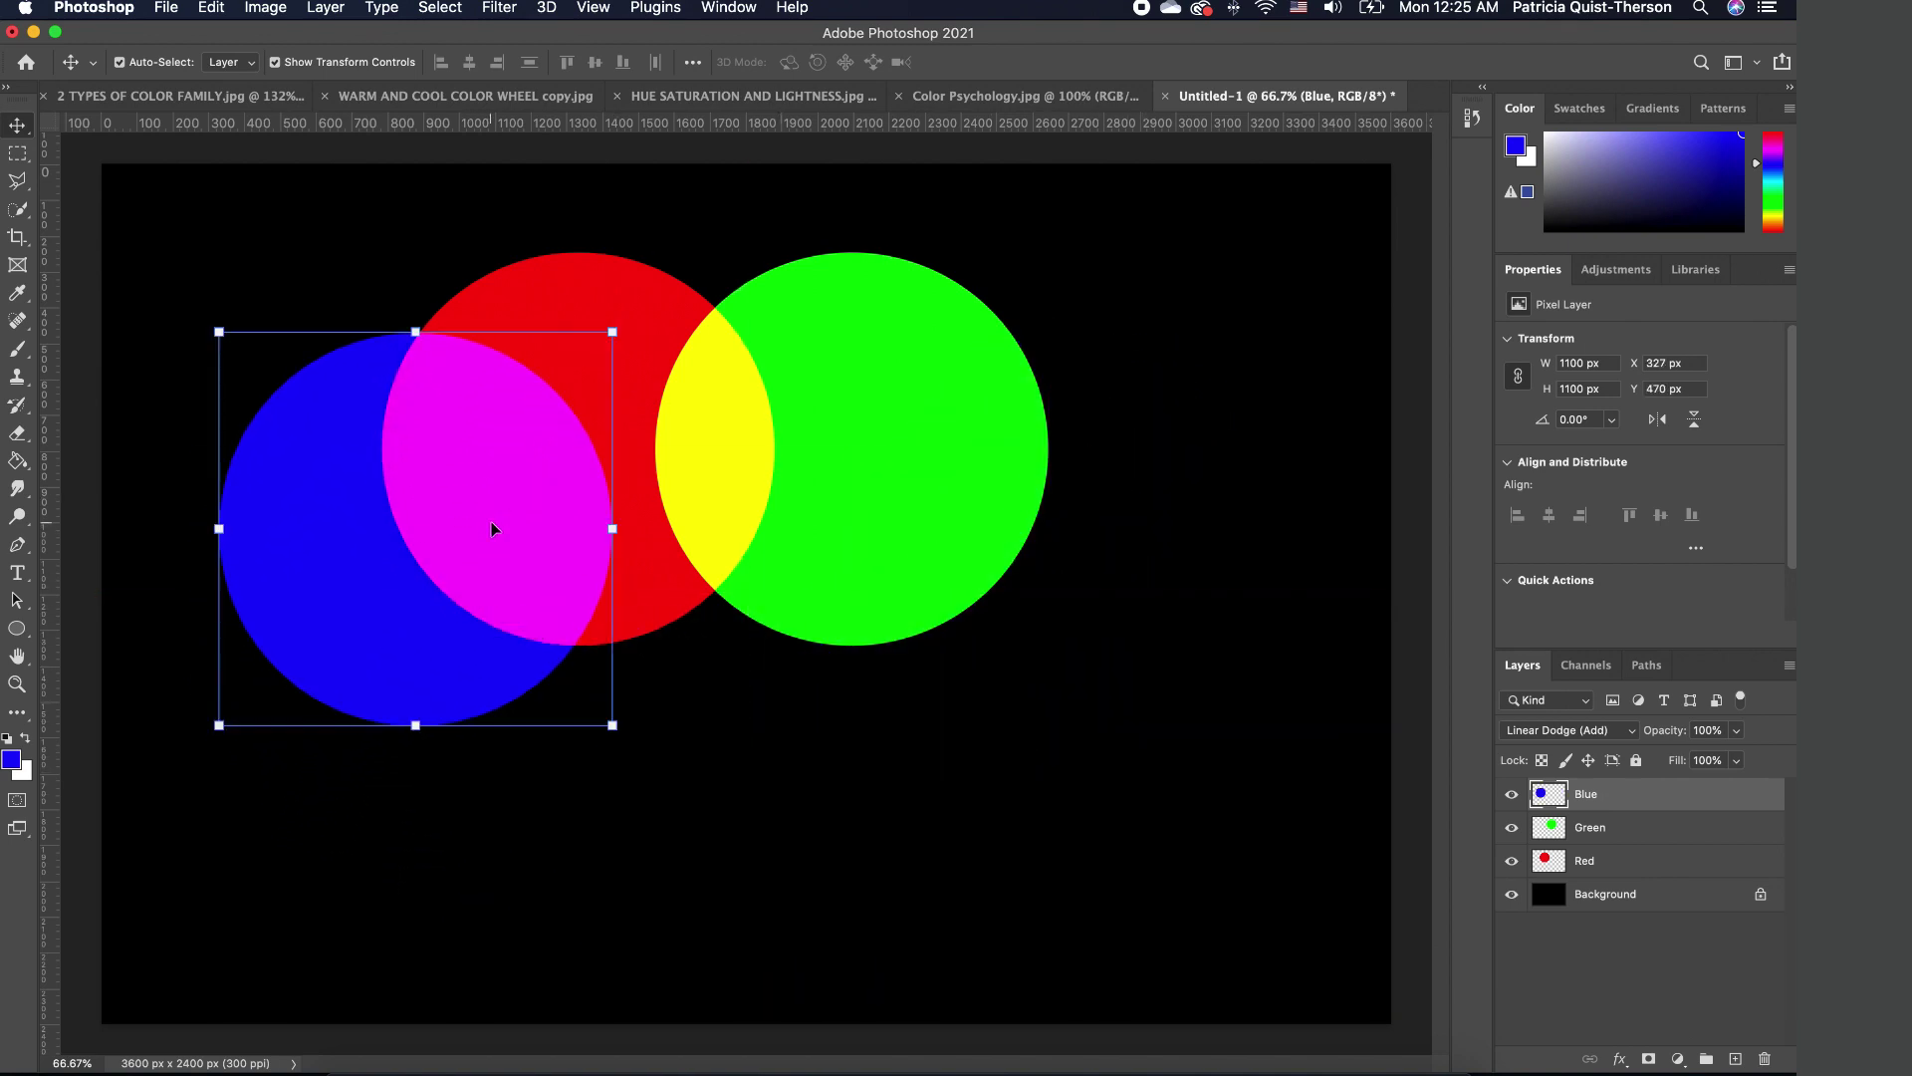
key("super+z")
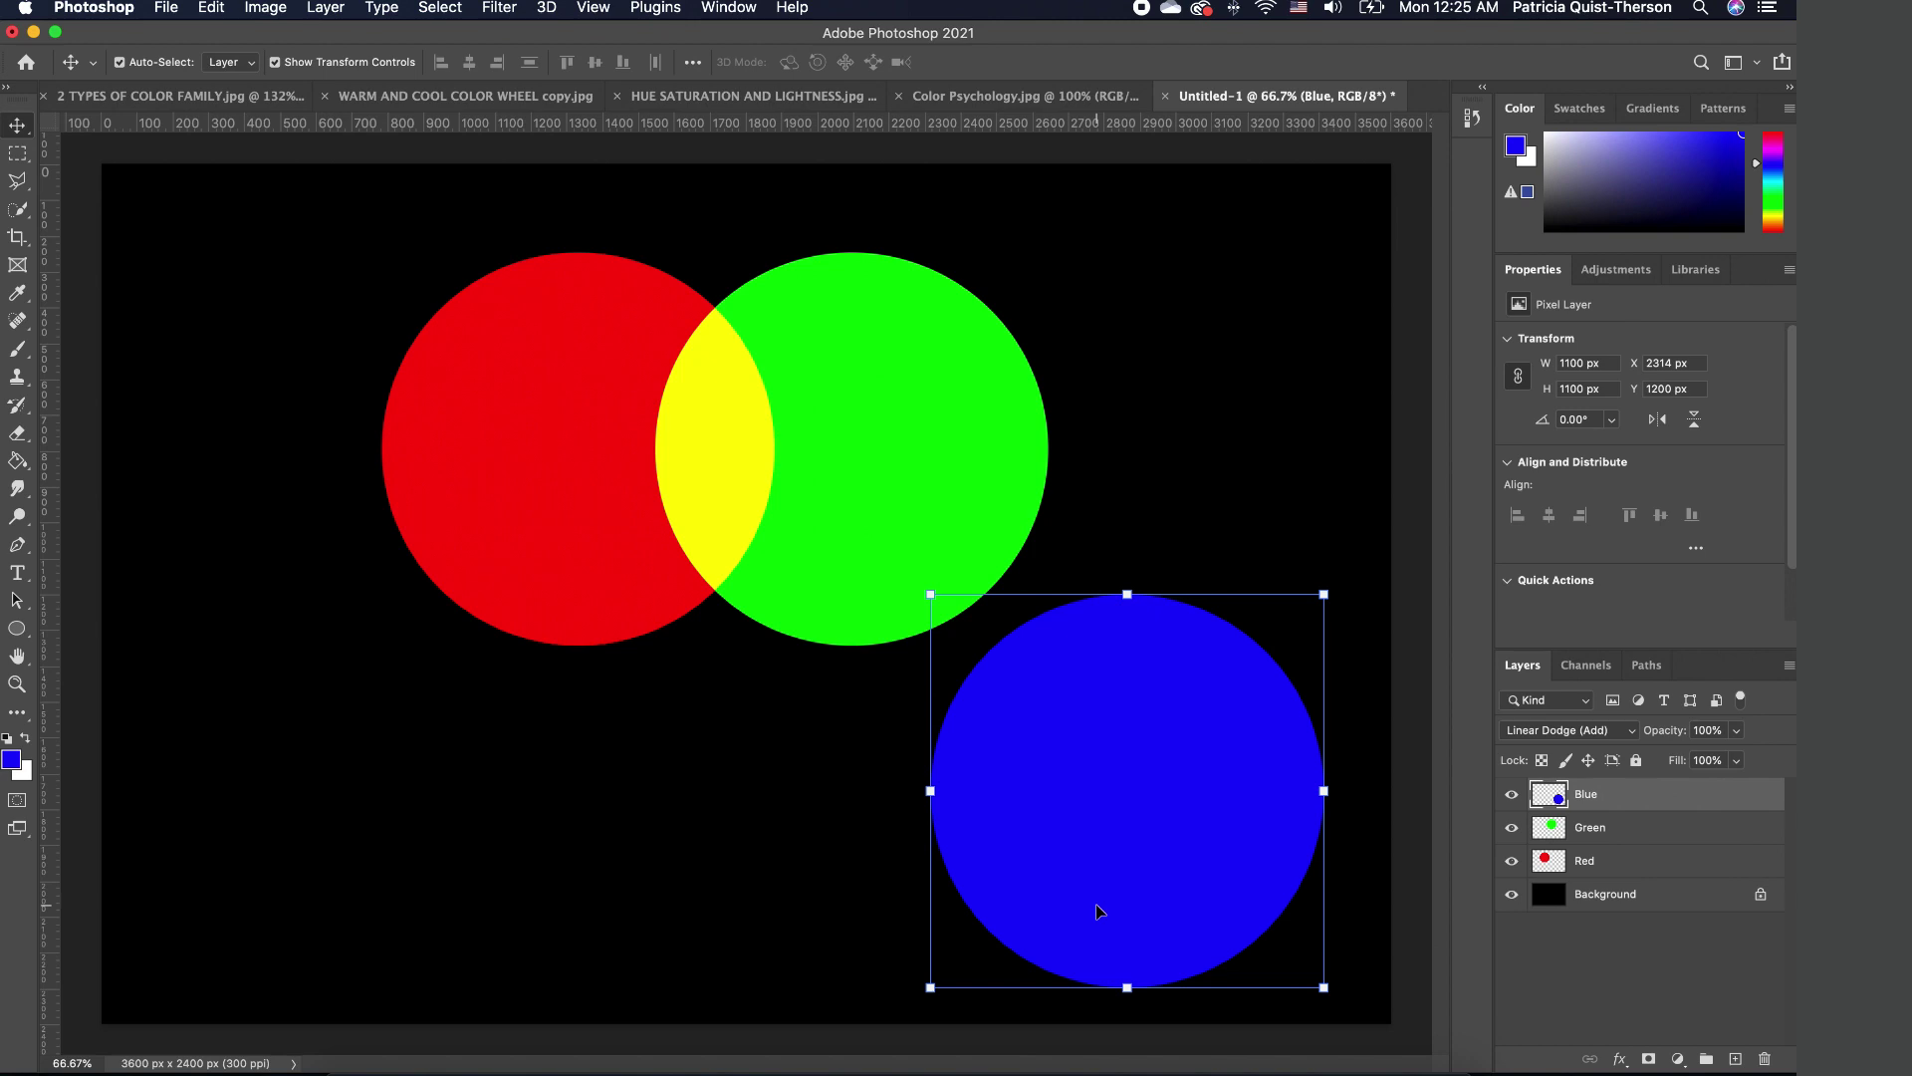
left_click_drag(1099, 911, 728, 714)
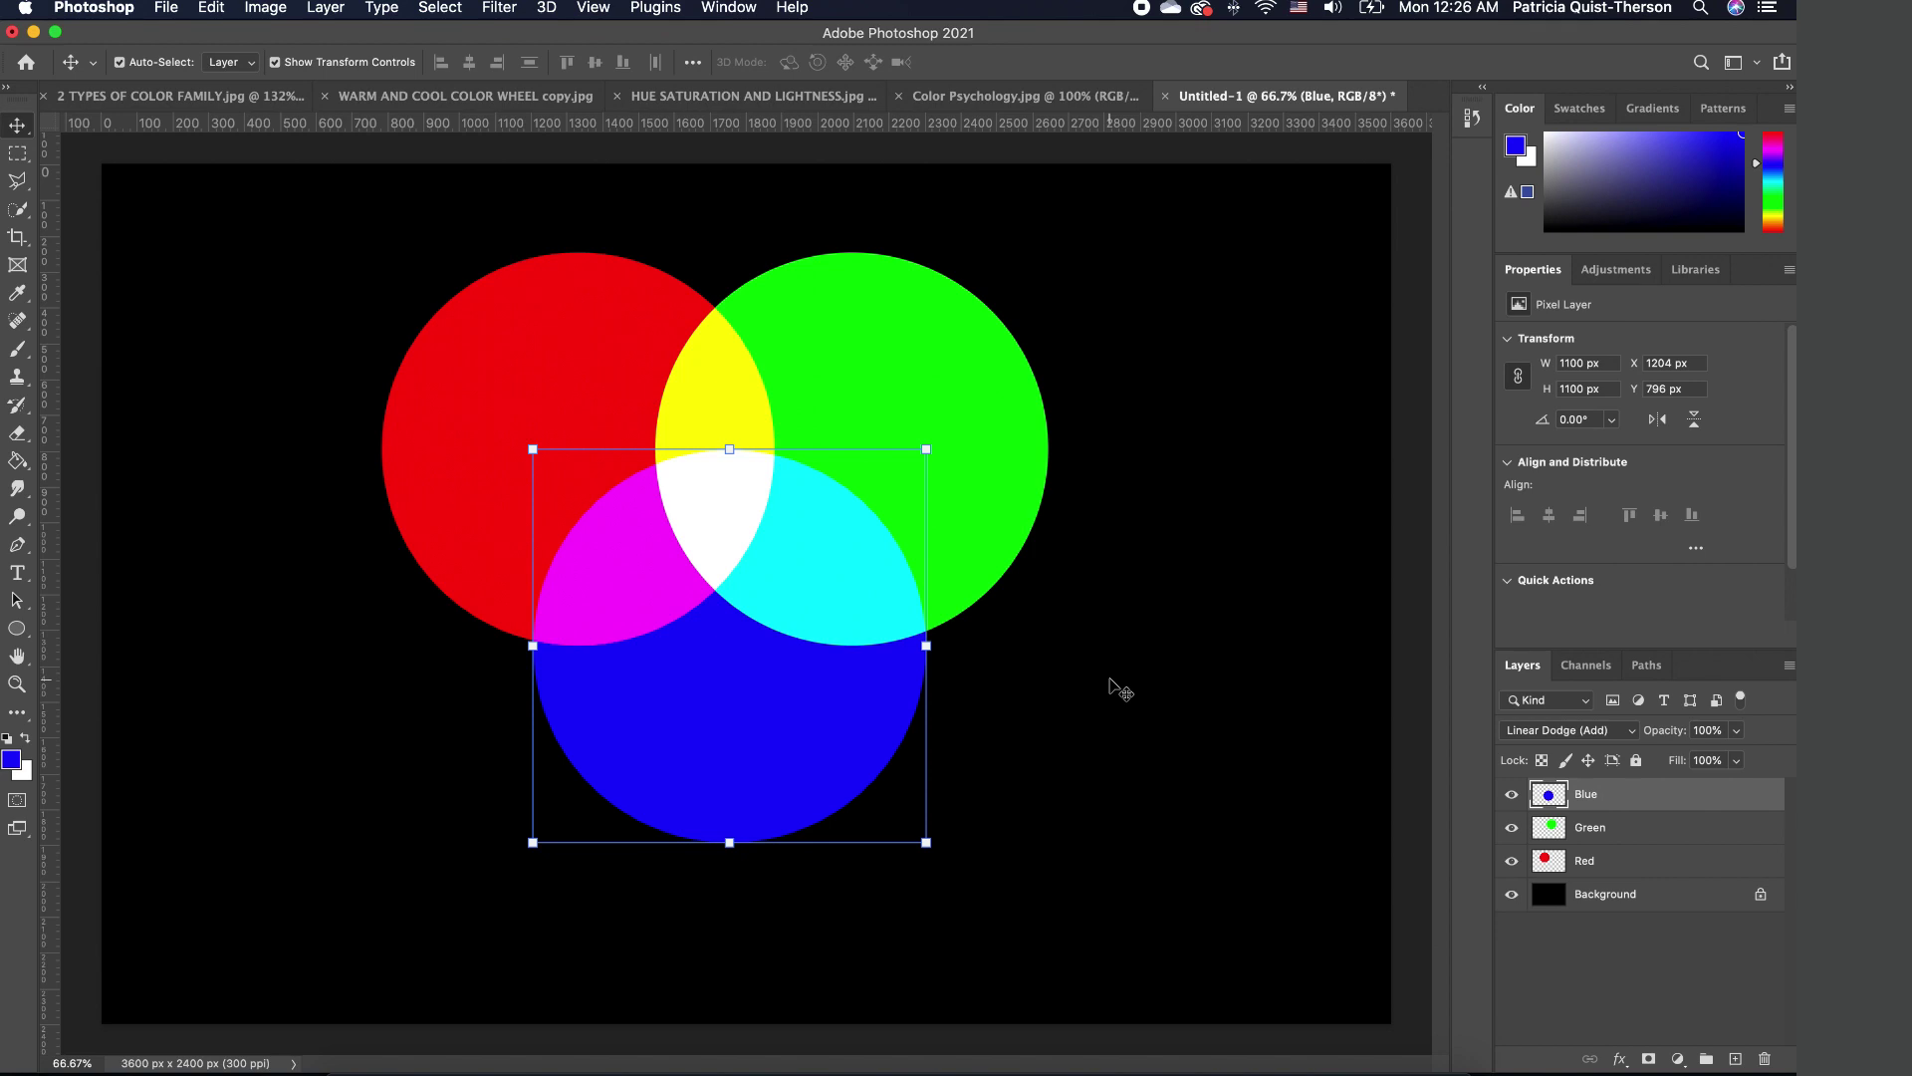
left_click(1115, 687)
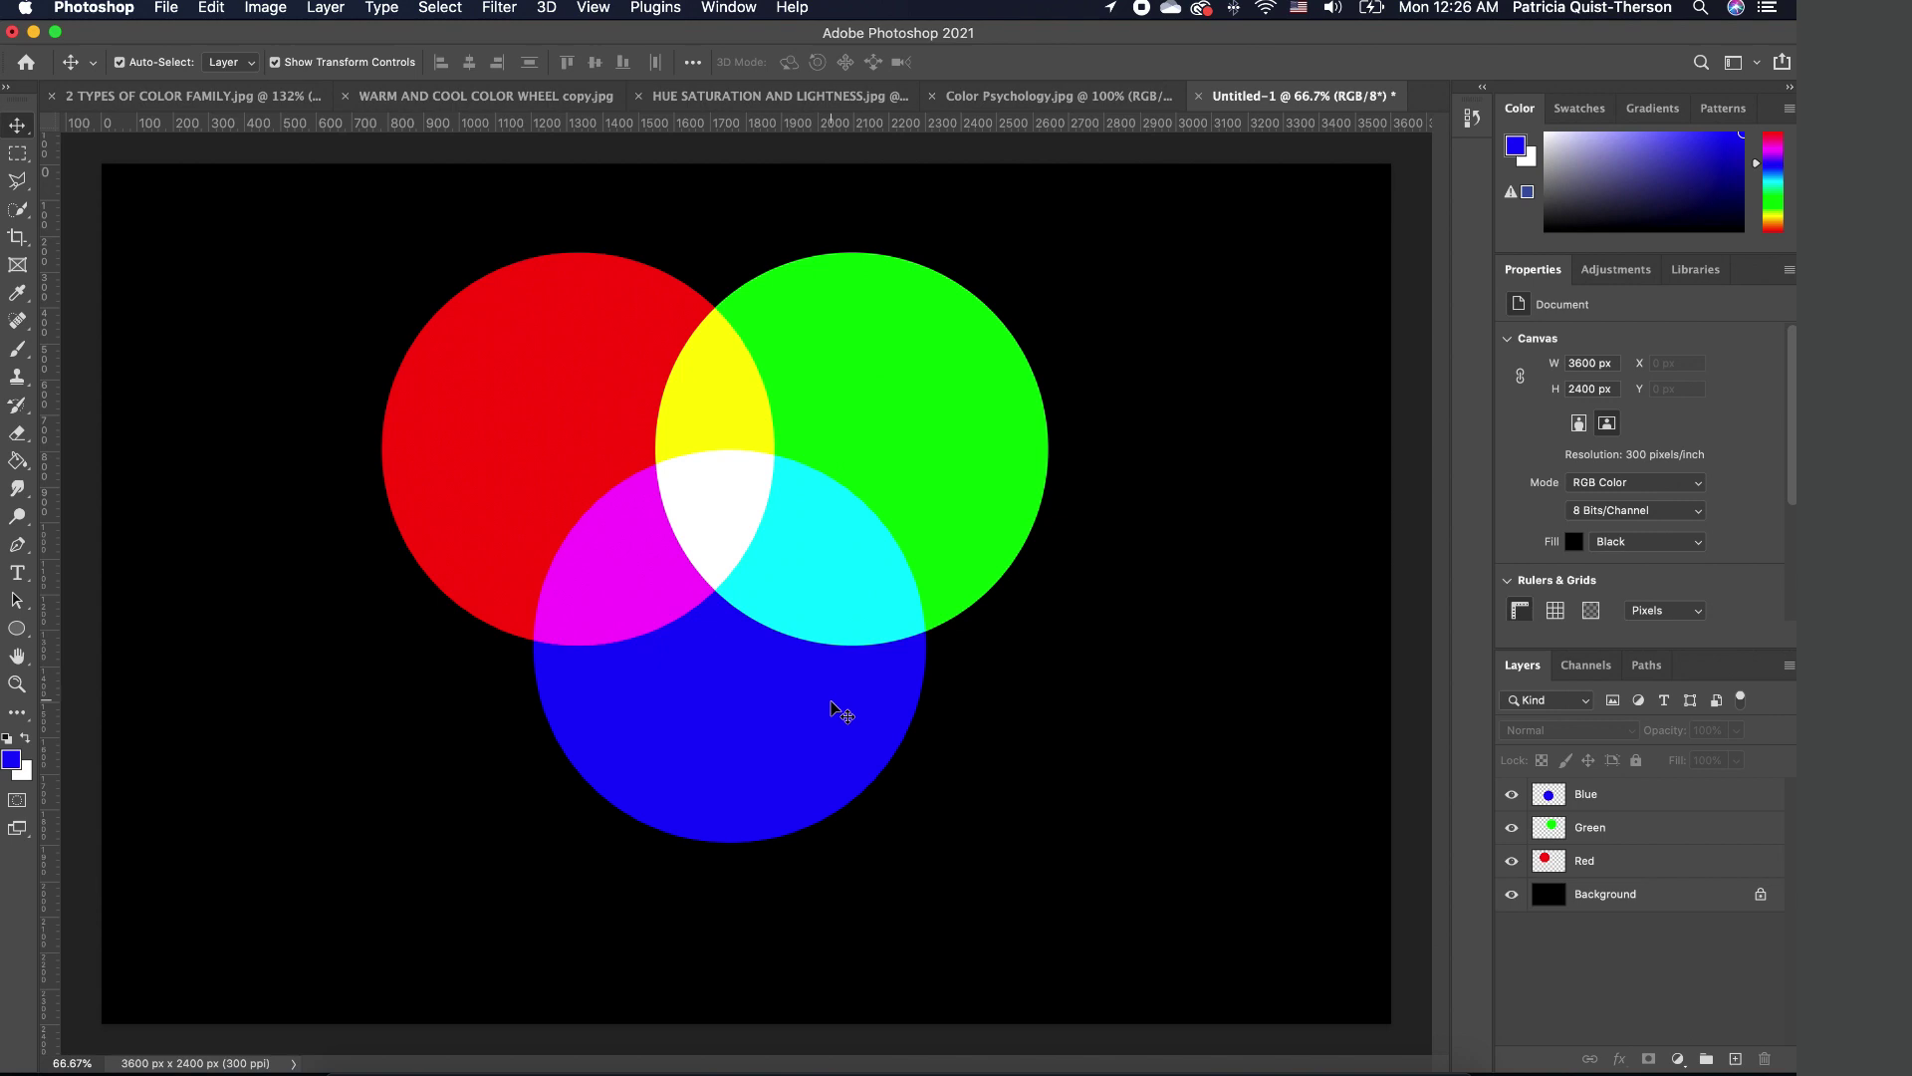
Rearrange the circles so red and green overlap in yellow with blue apart, then deselect
left_click_drag(797, 730, 1116, 793)
left_click_drag(951, 429, 678, 429)
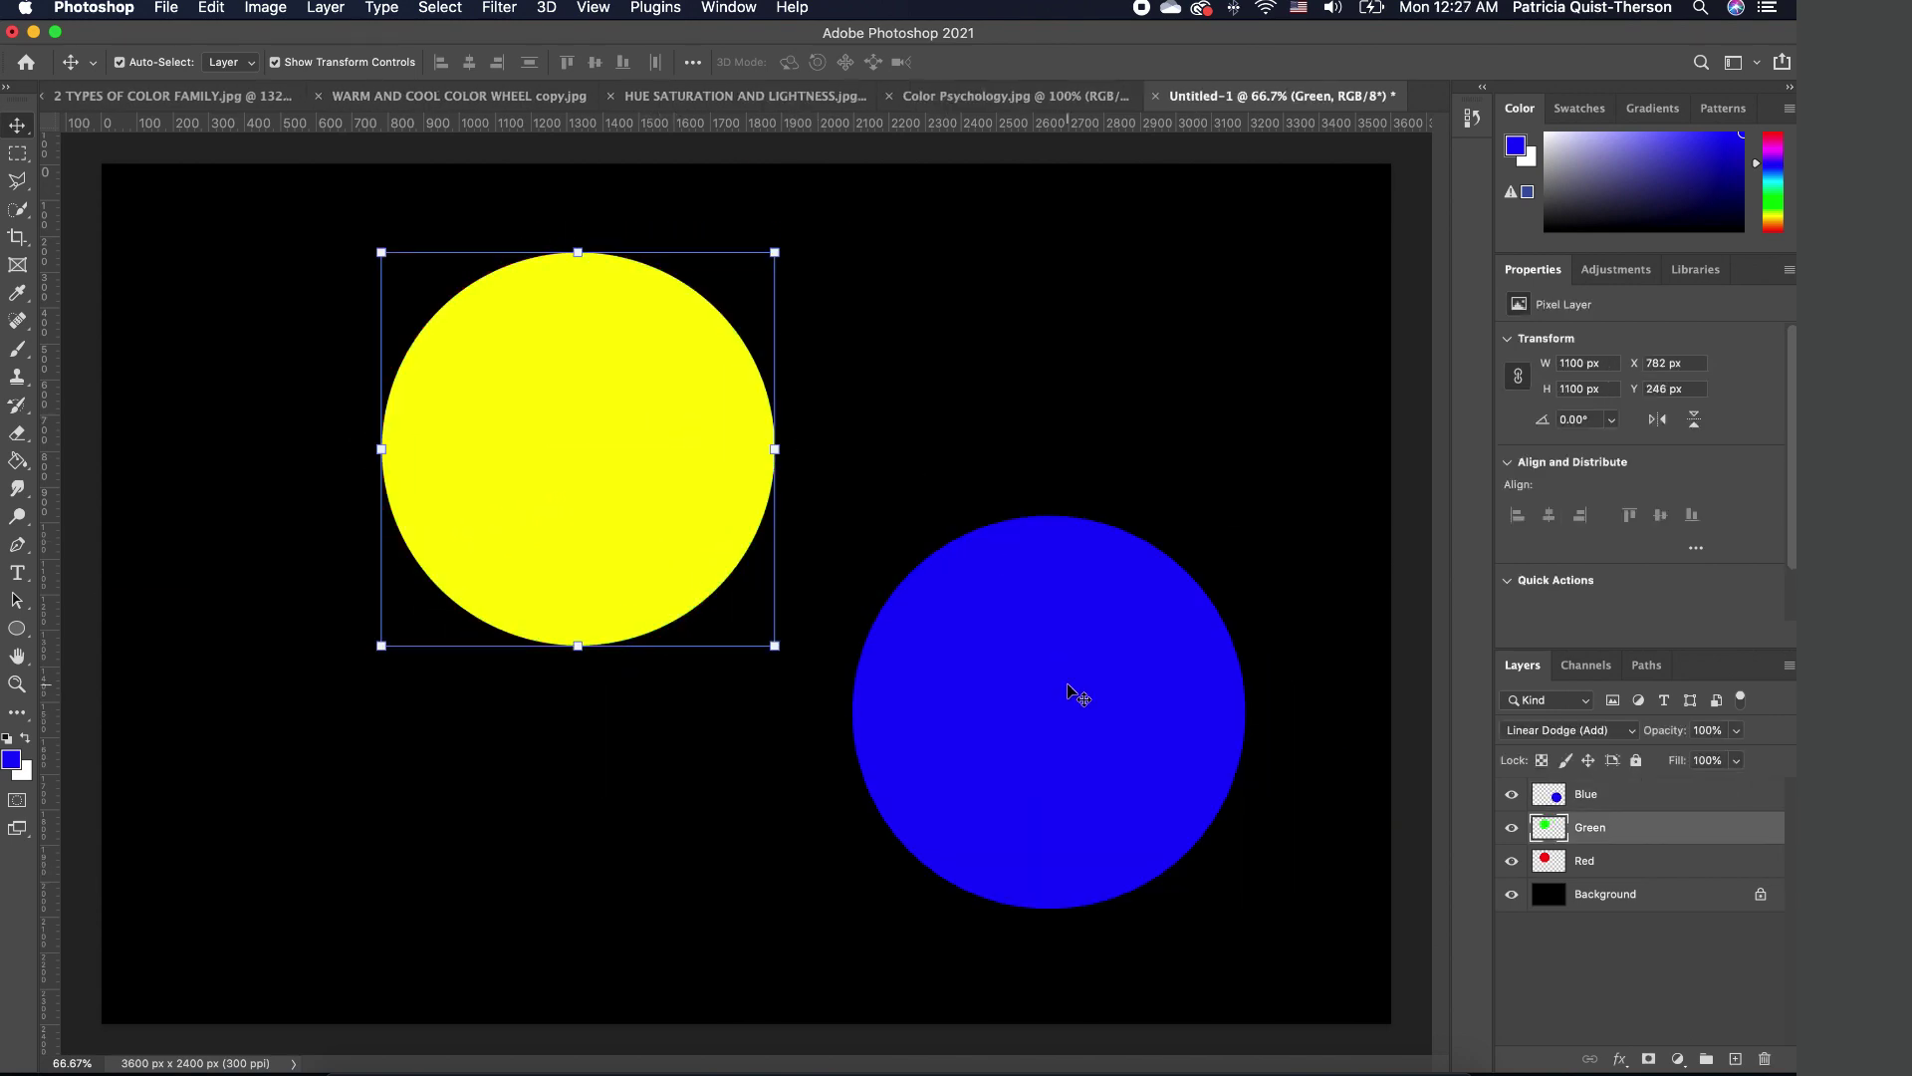
left_click_drag(1070, 692, 920, 498)
left_click_drag(593, 486, 723, 694)
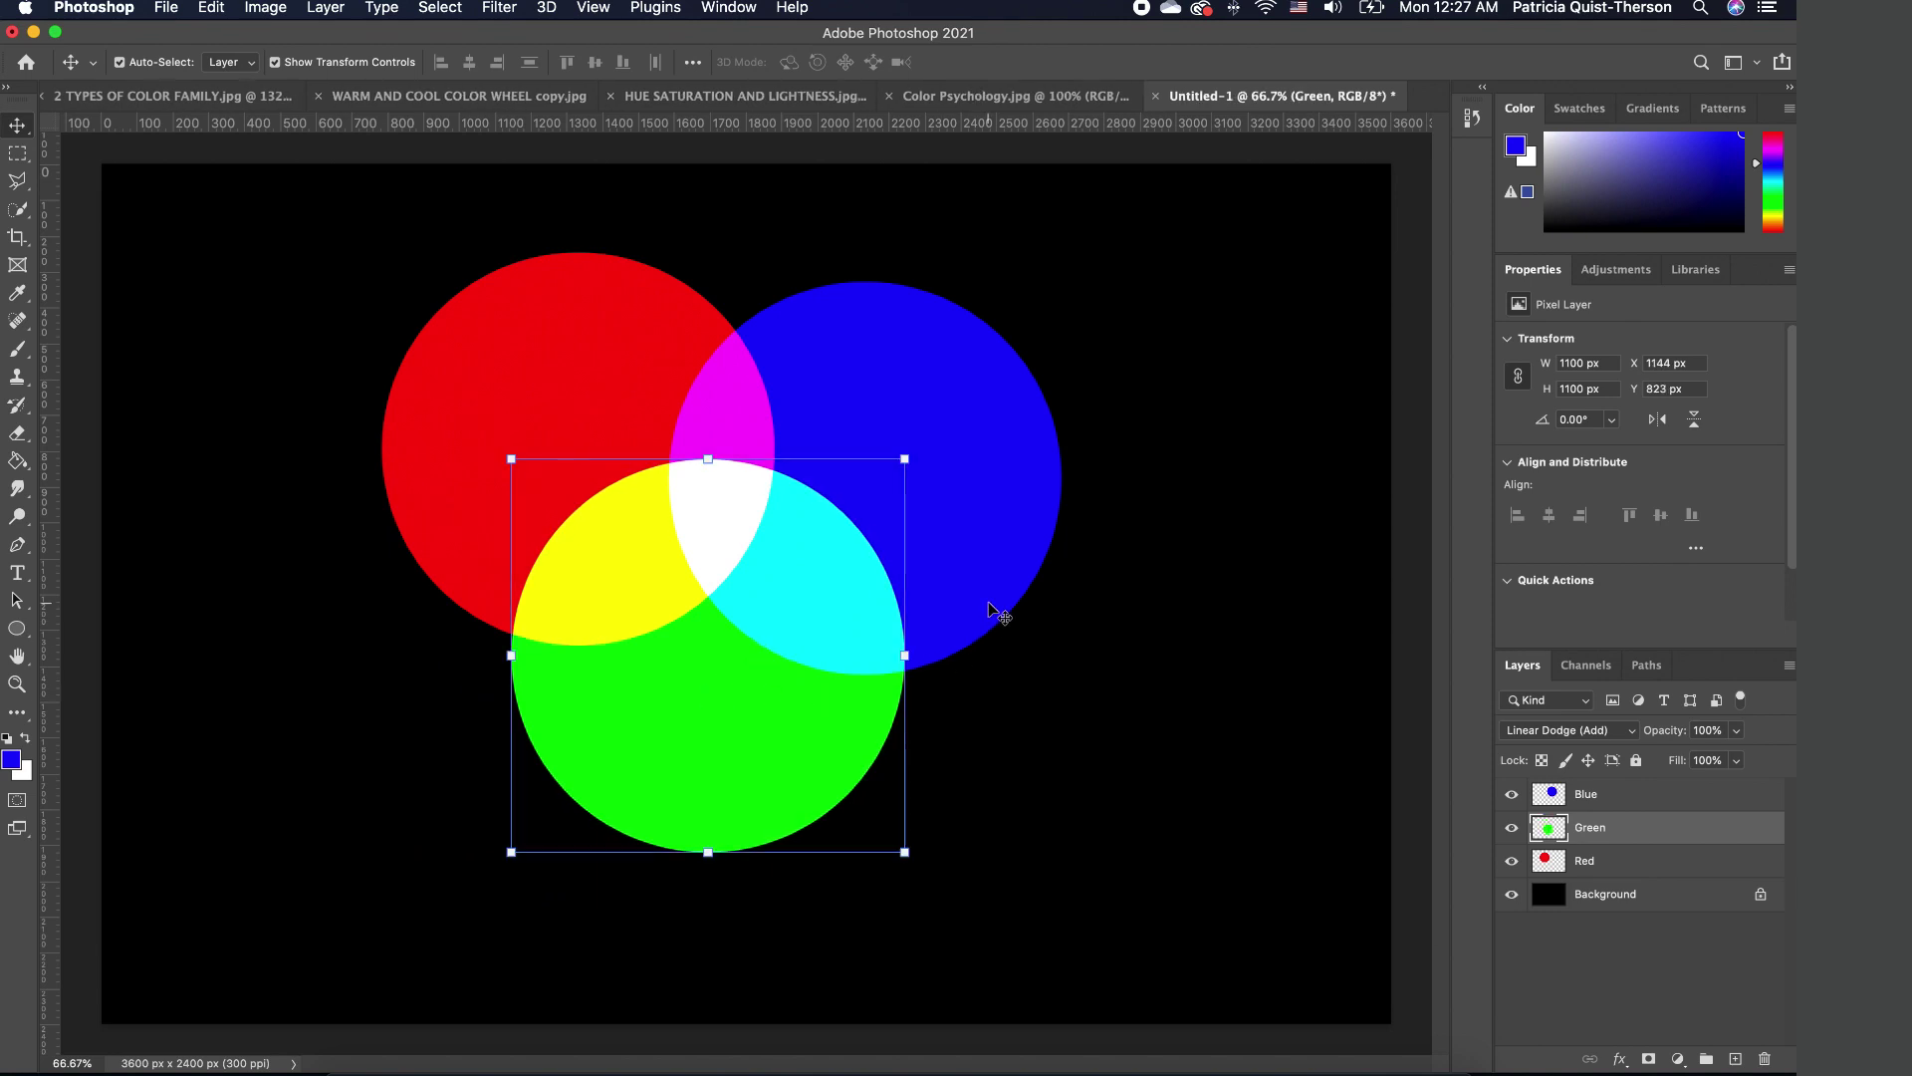
left_click(1133, 705)
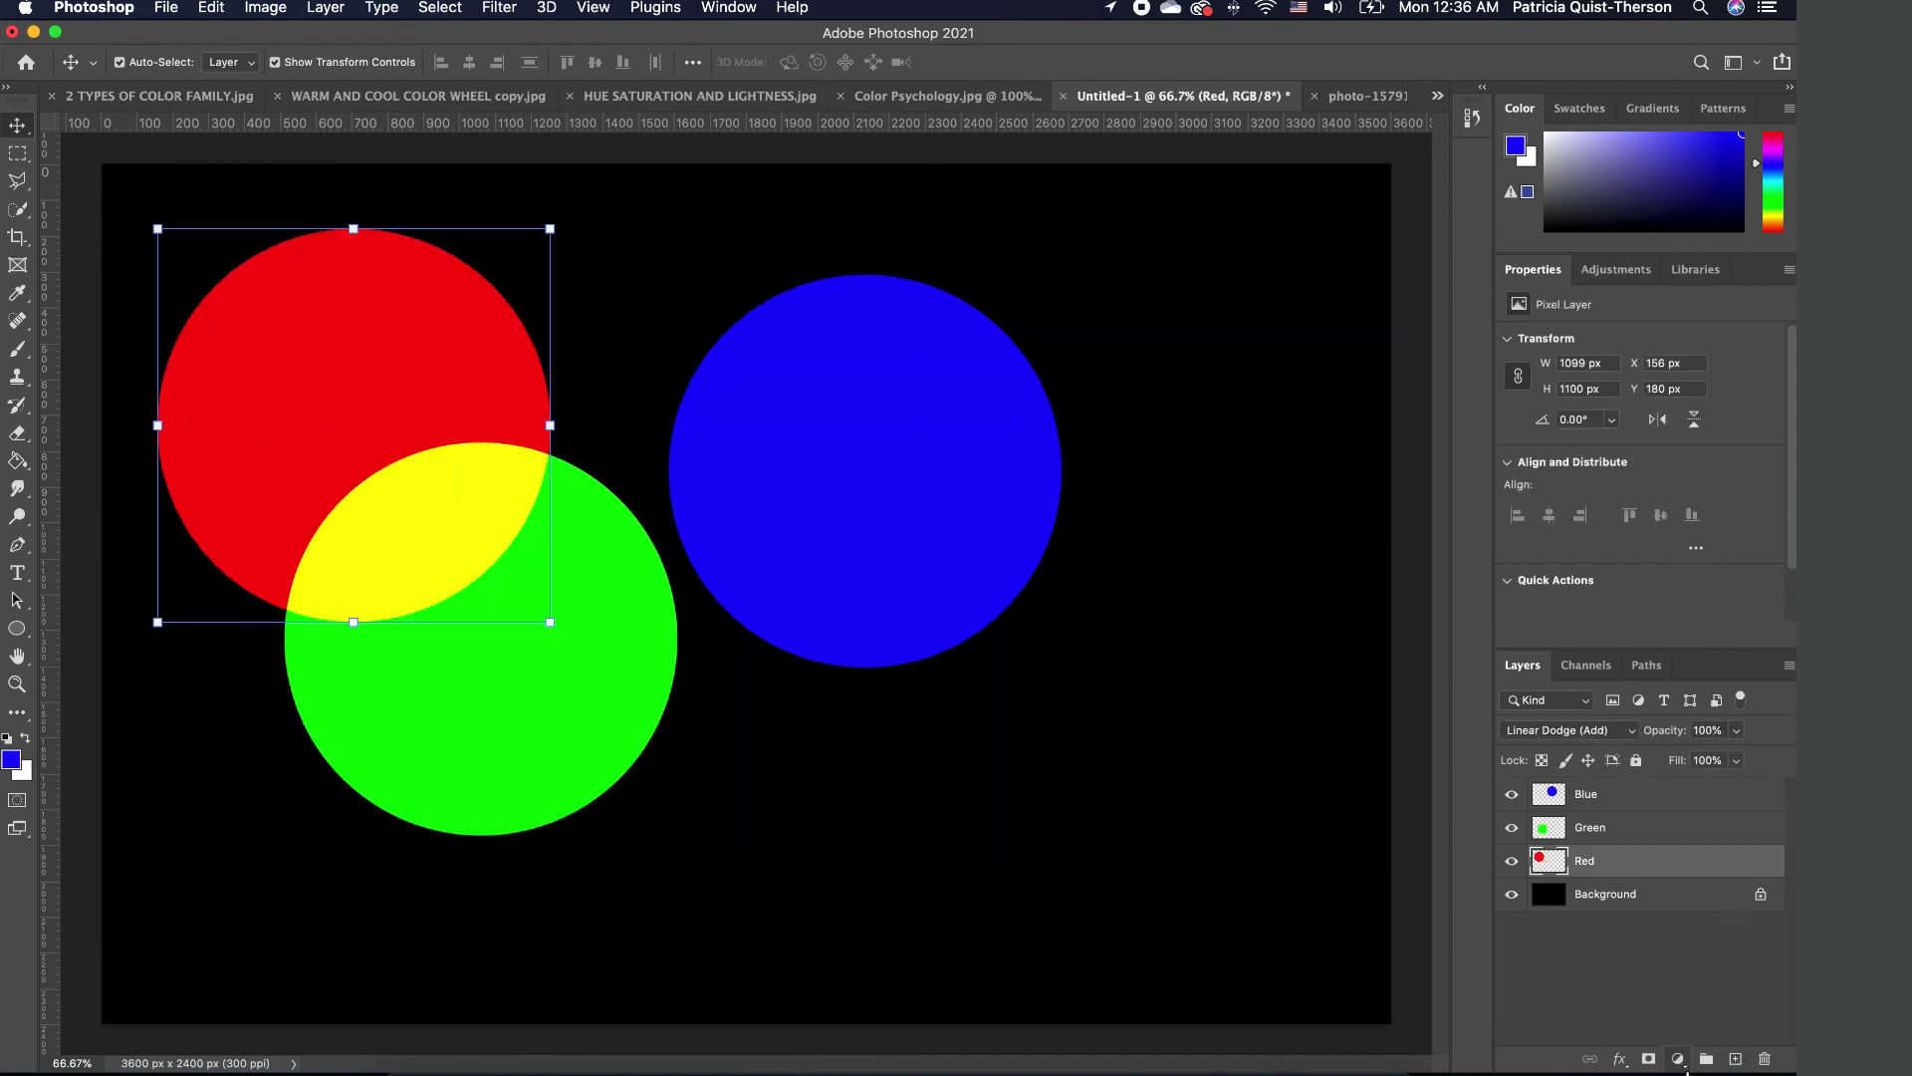
Add a Curves adjustment raising the Green channel's black point to full, clipped to the Red layer
left_click(1679, 1059)
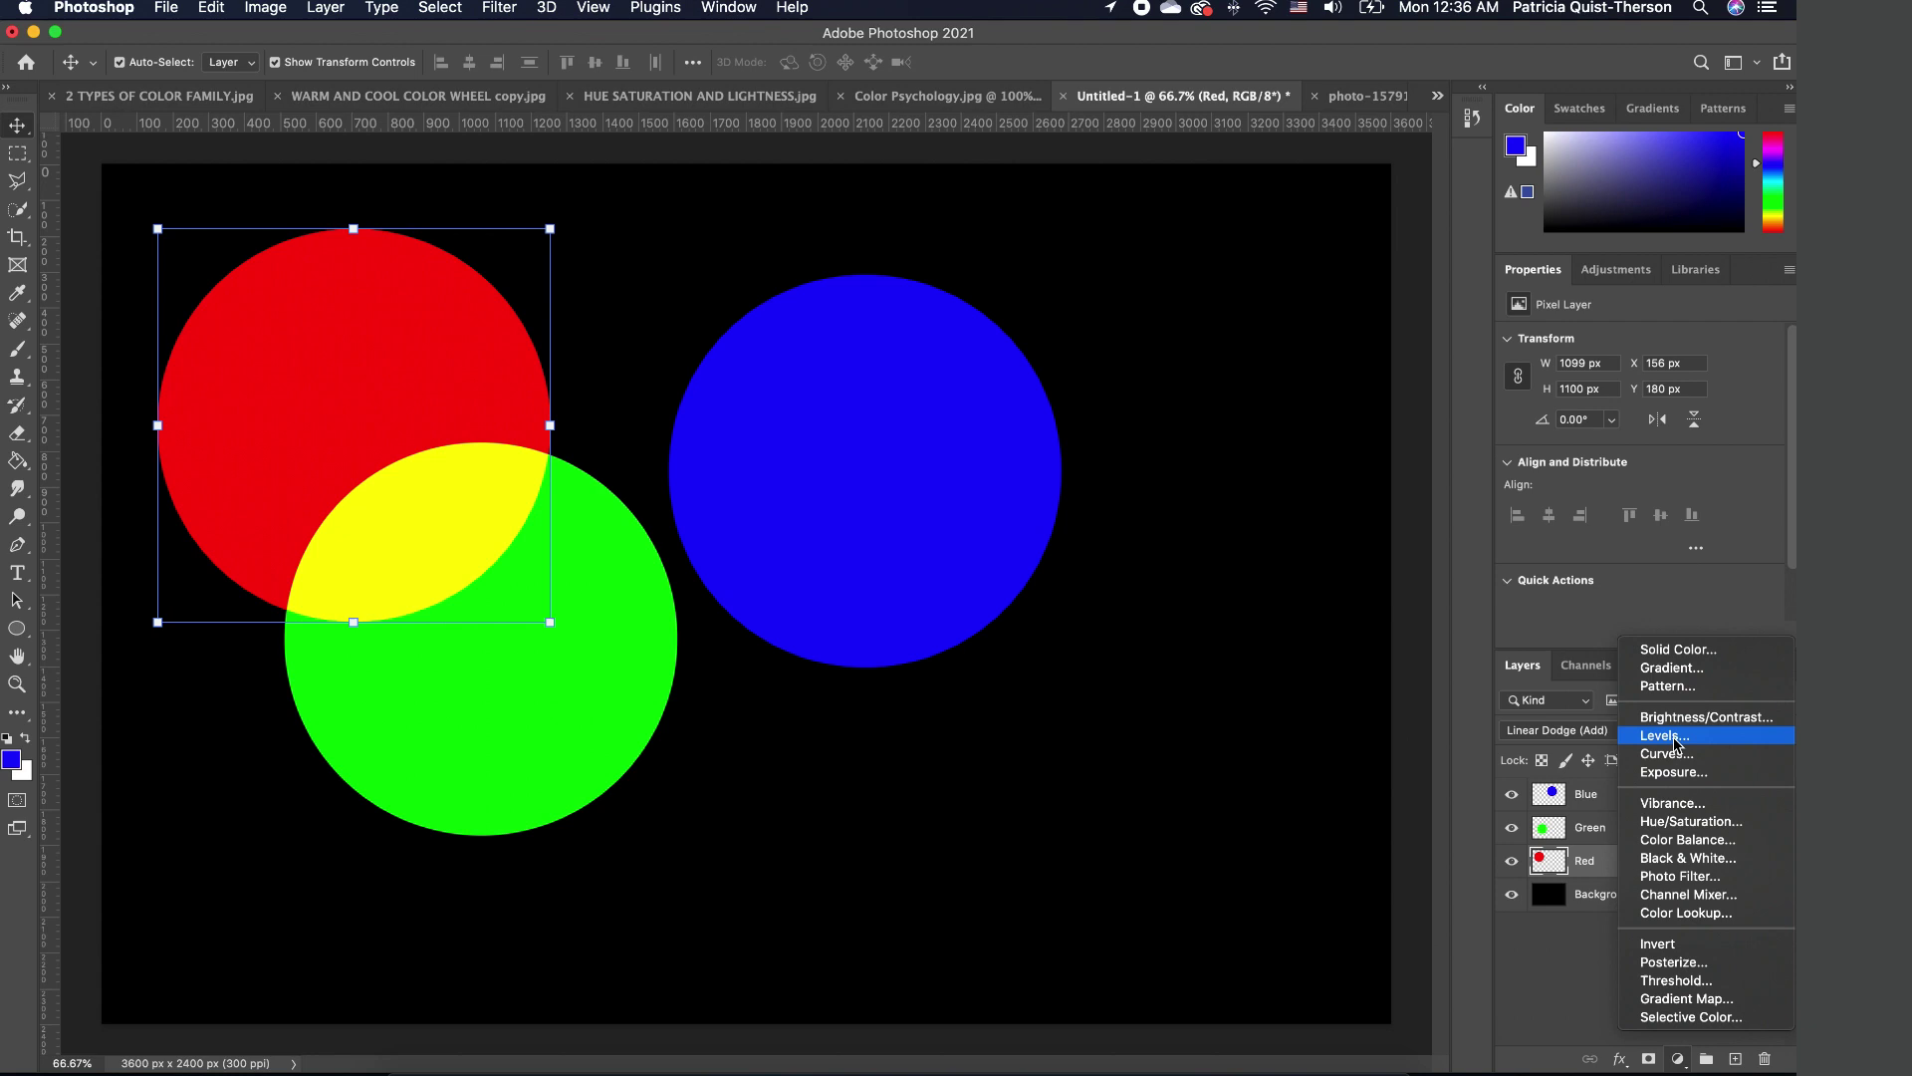
left_click(1681, 755)
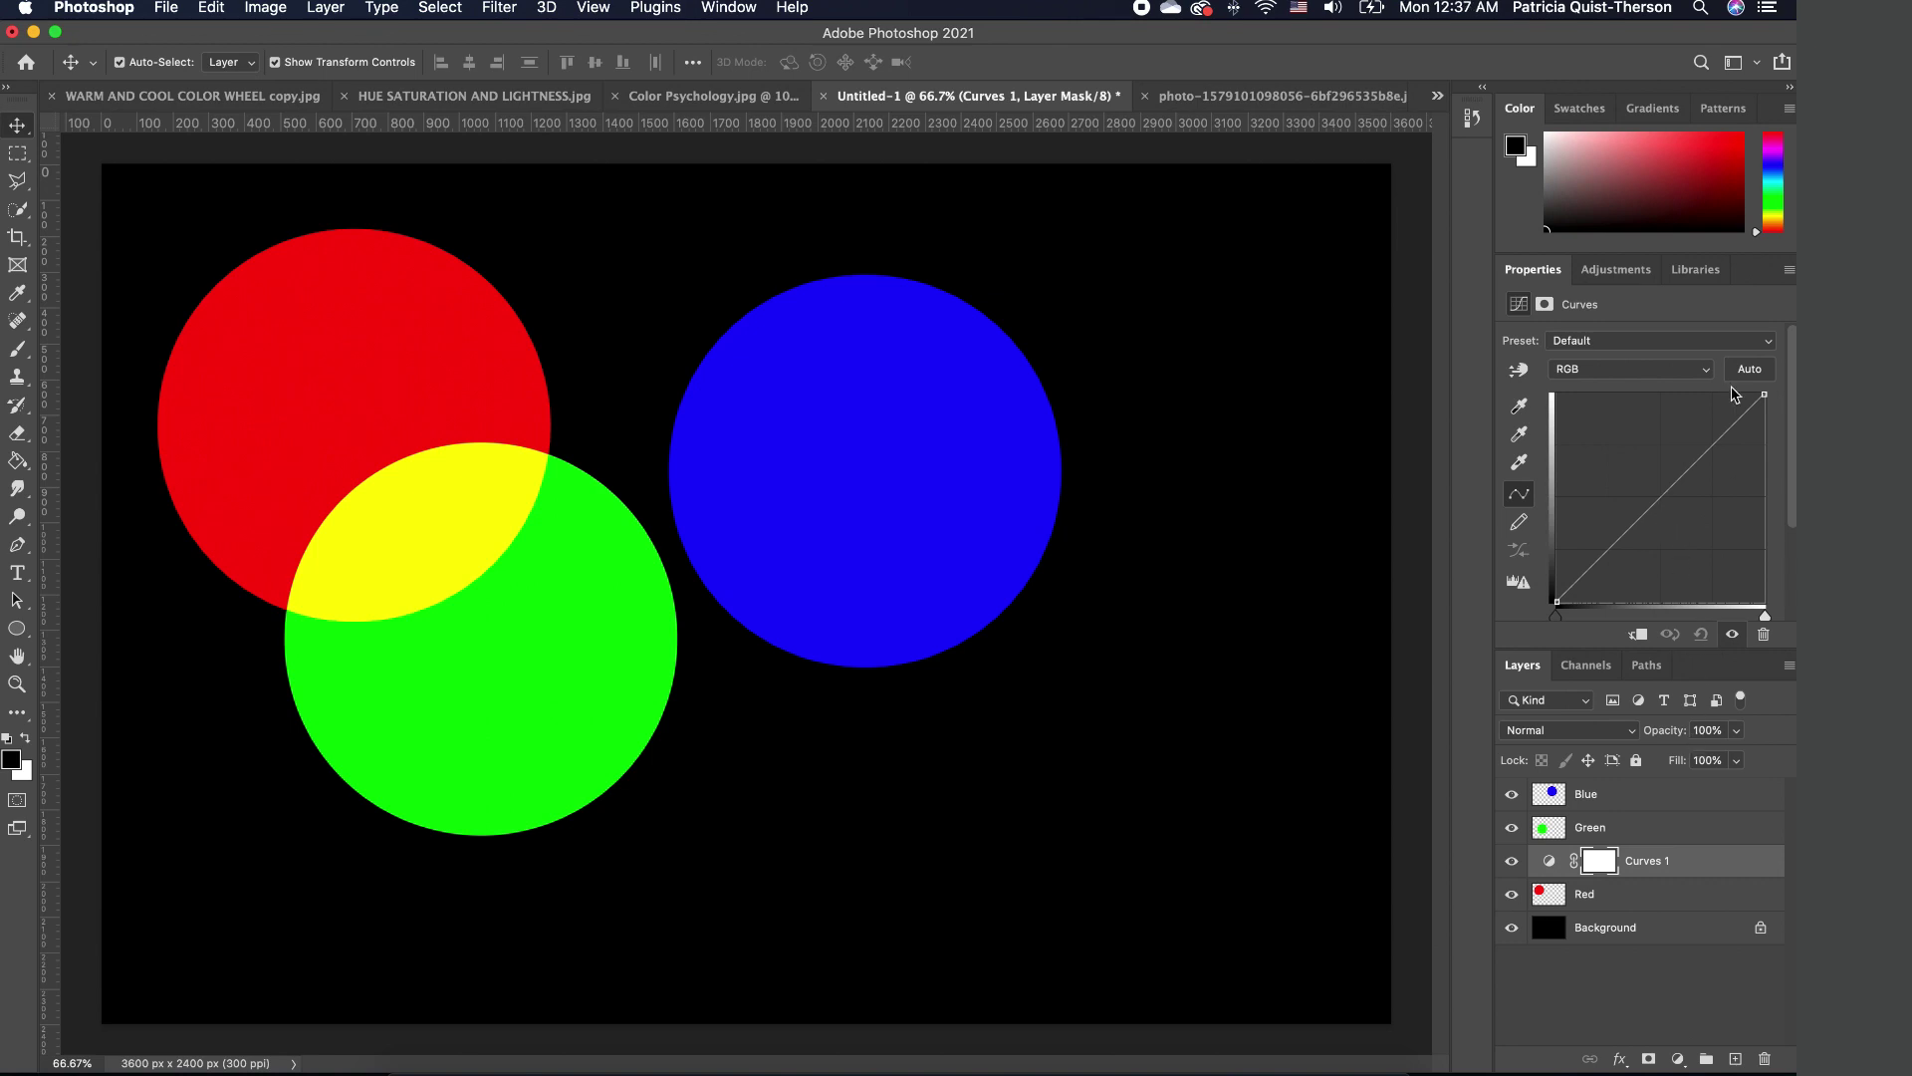
left_click(1690, 377)
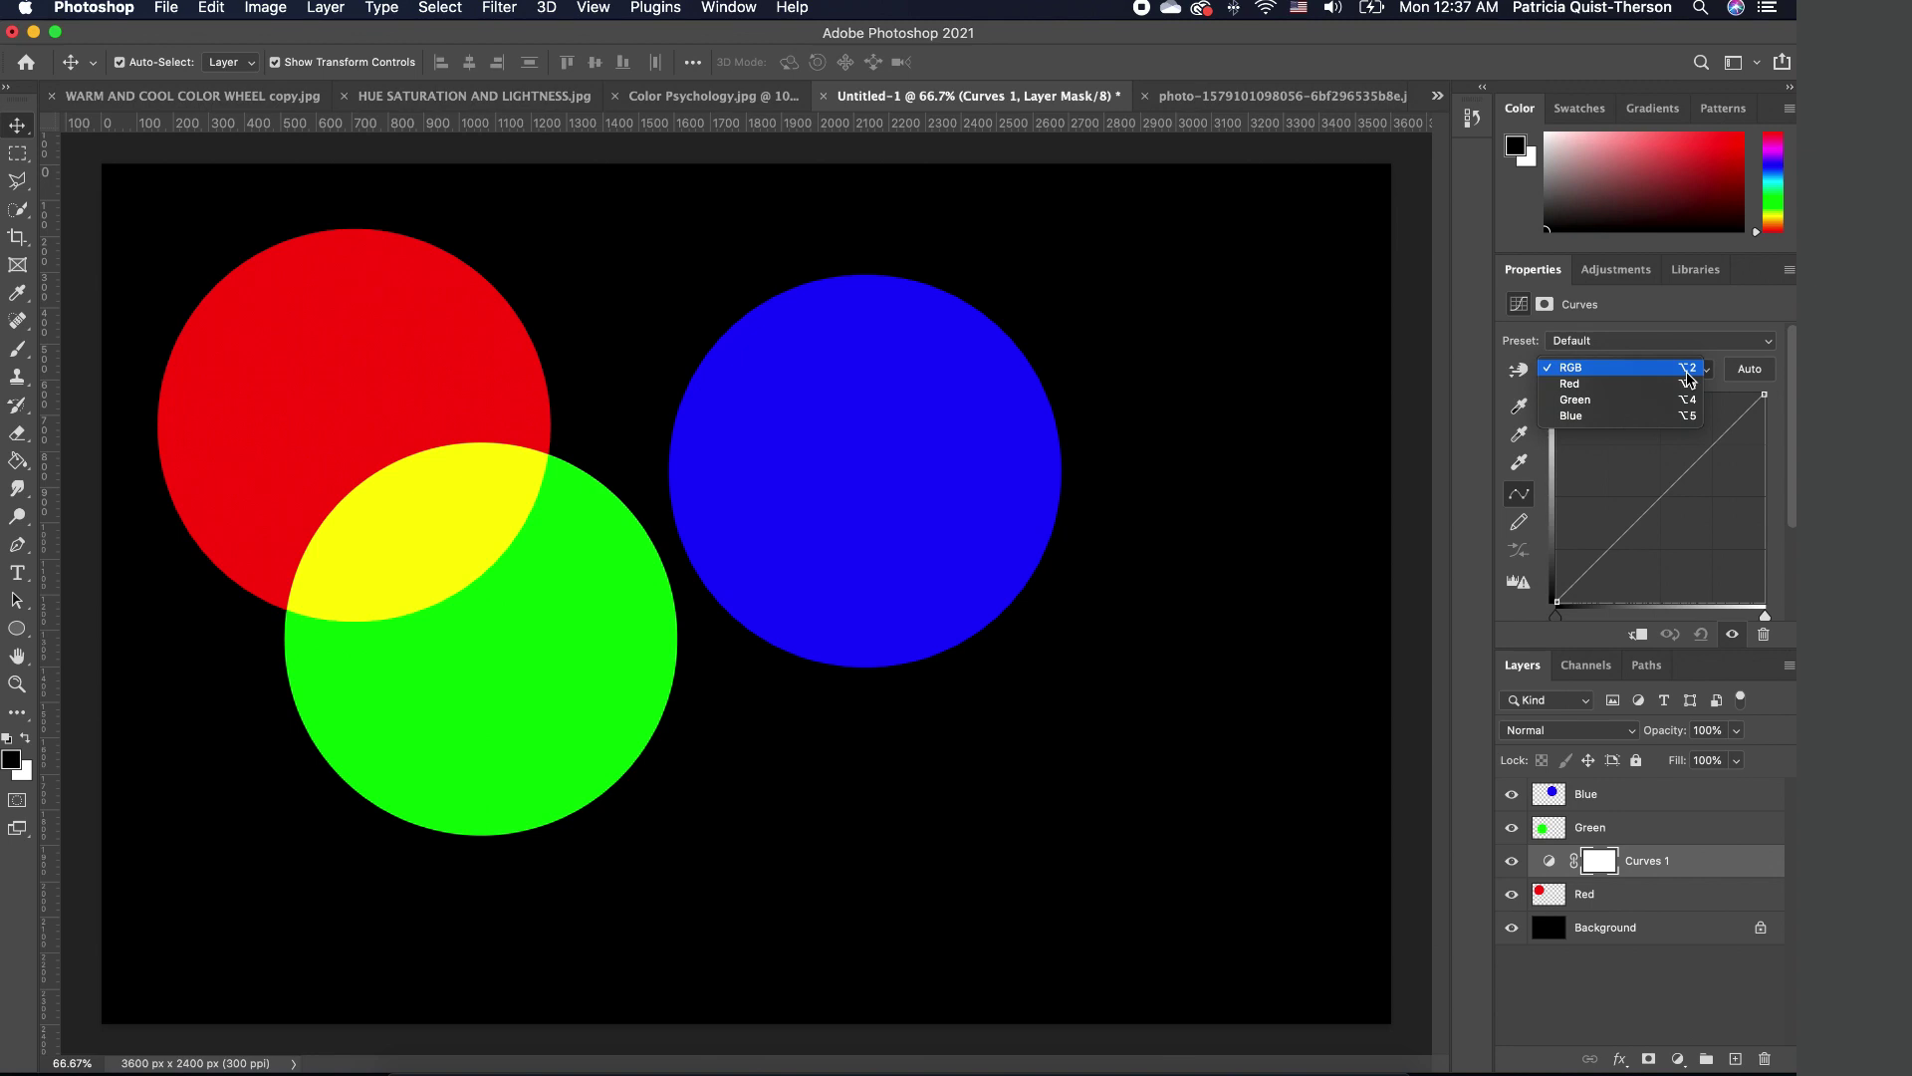
left_click(1587, 403)
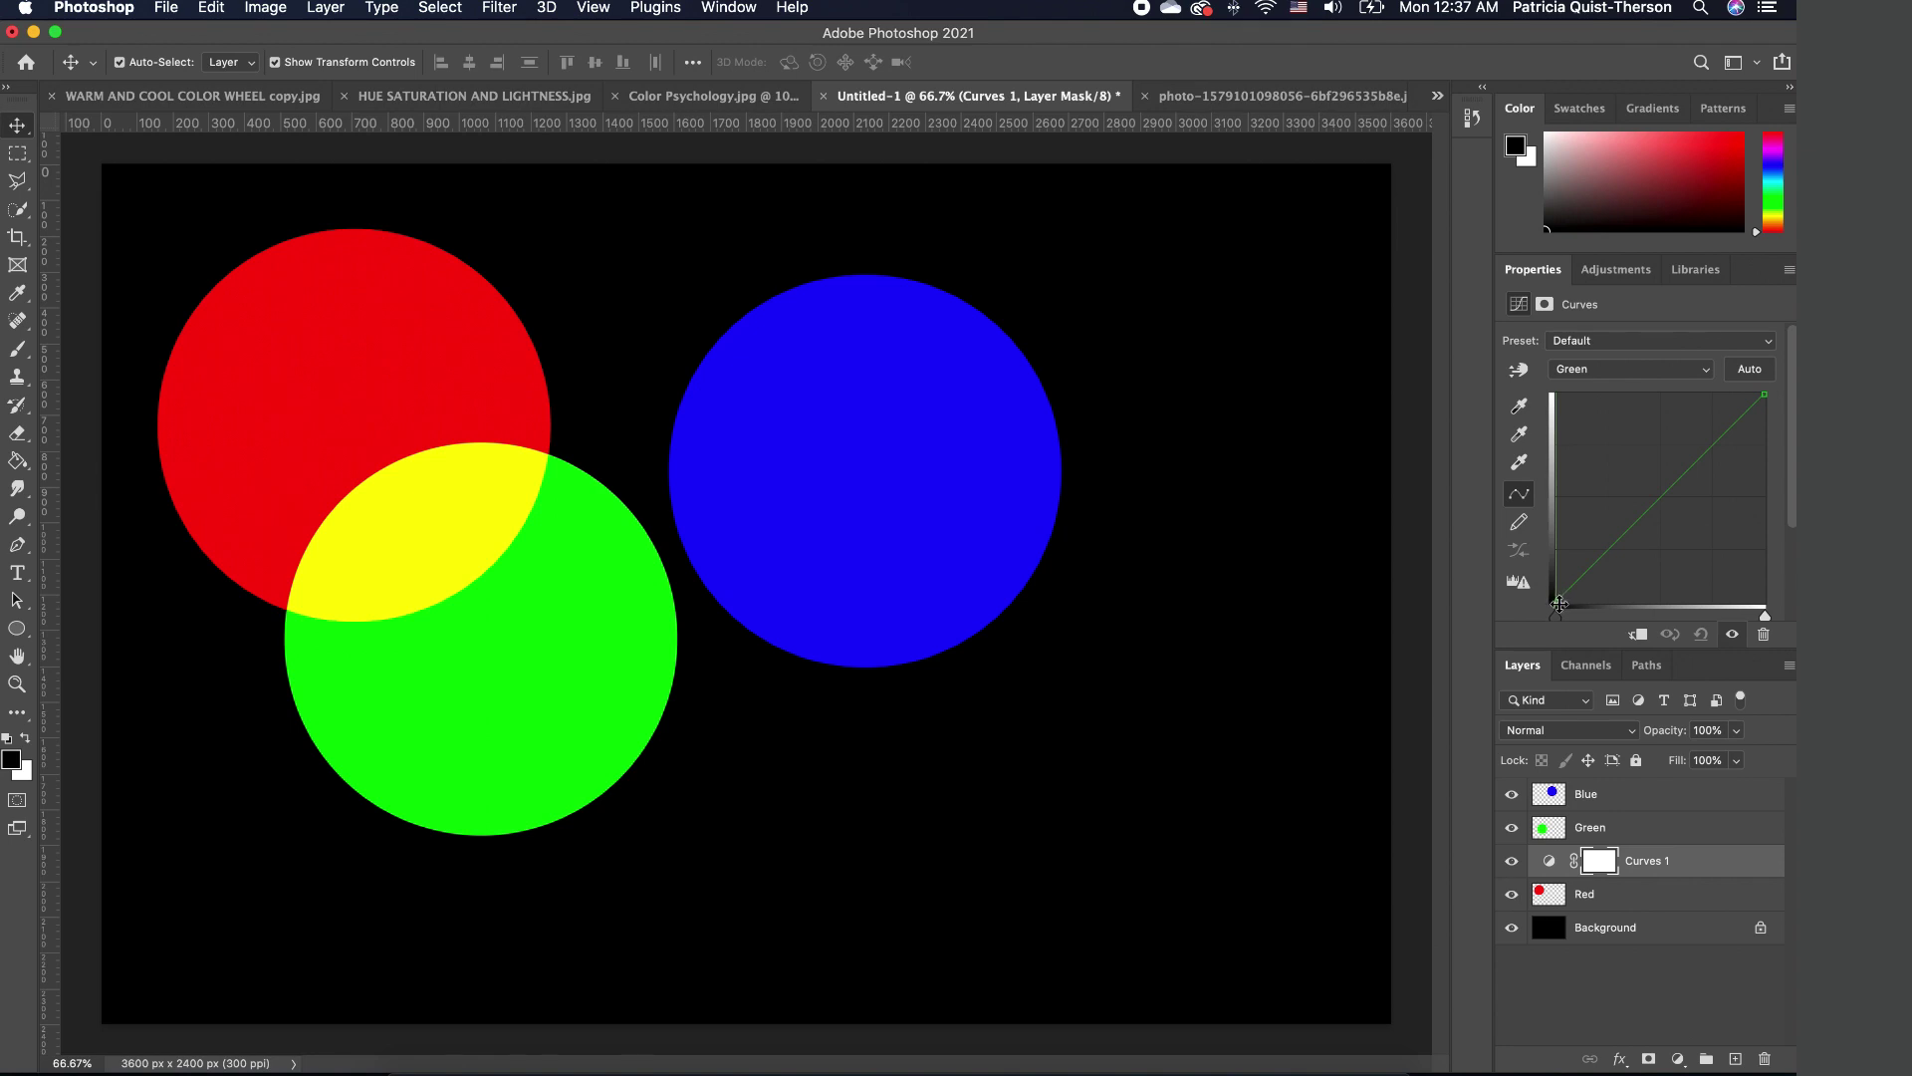
left_click_drag(1558, 603, 1557, 394)
key("super+alt+g")
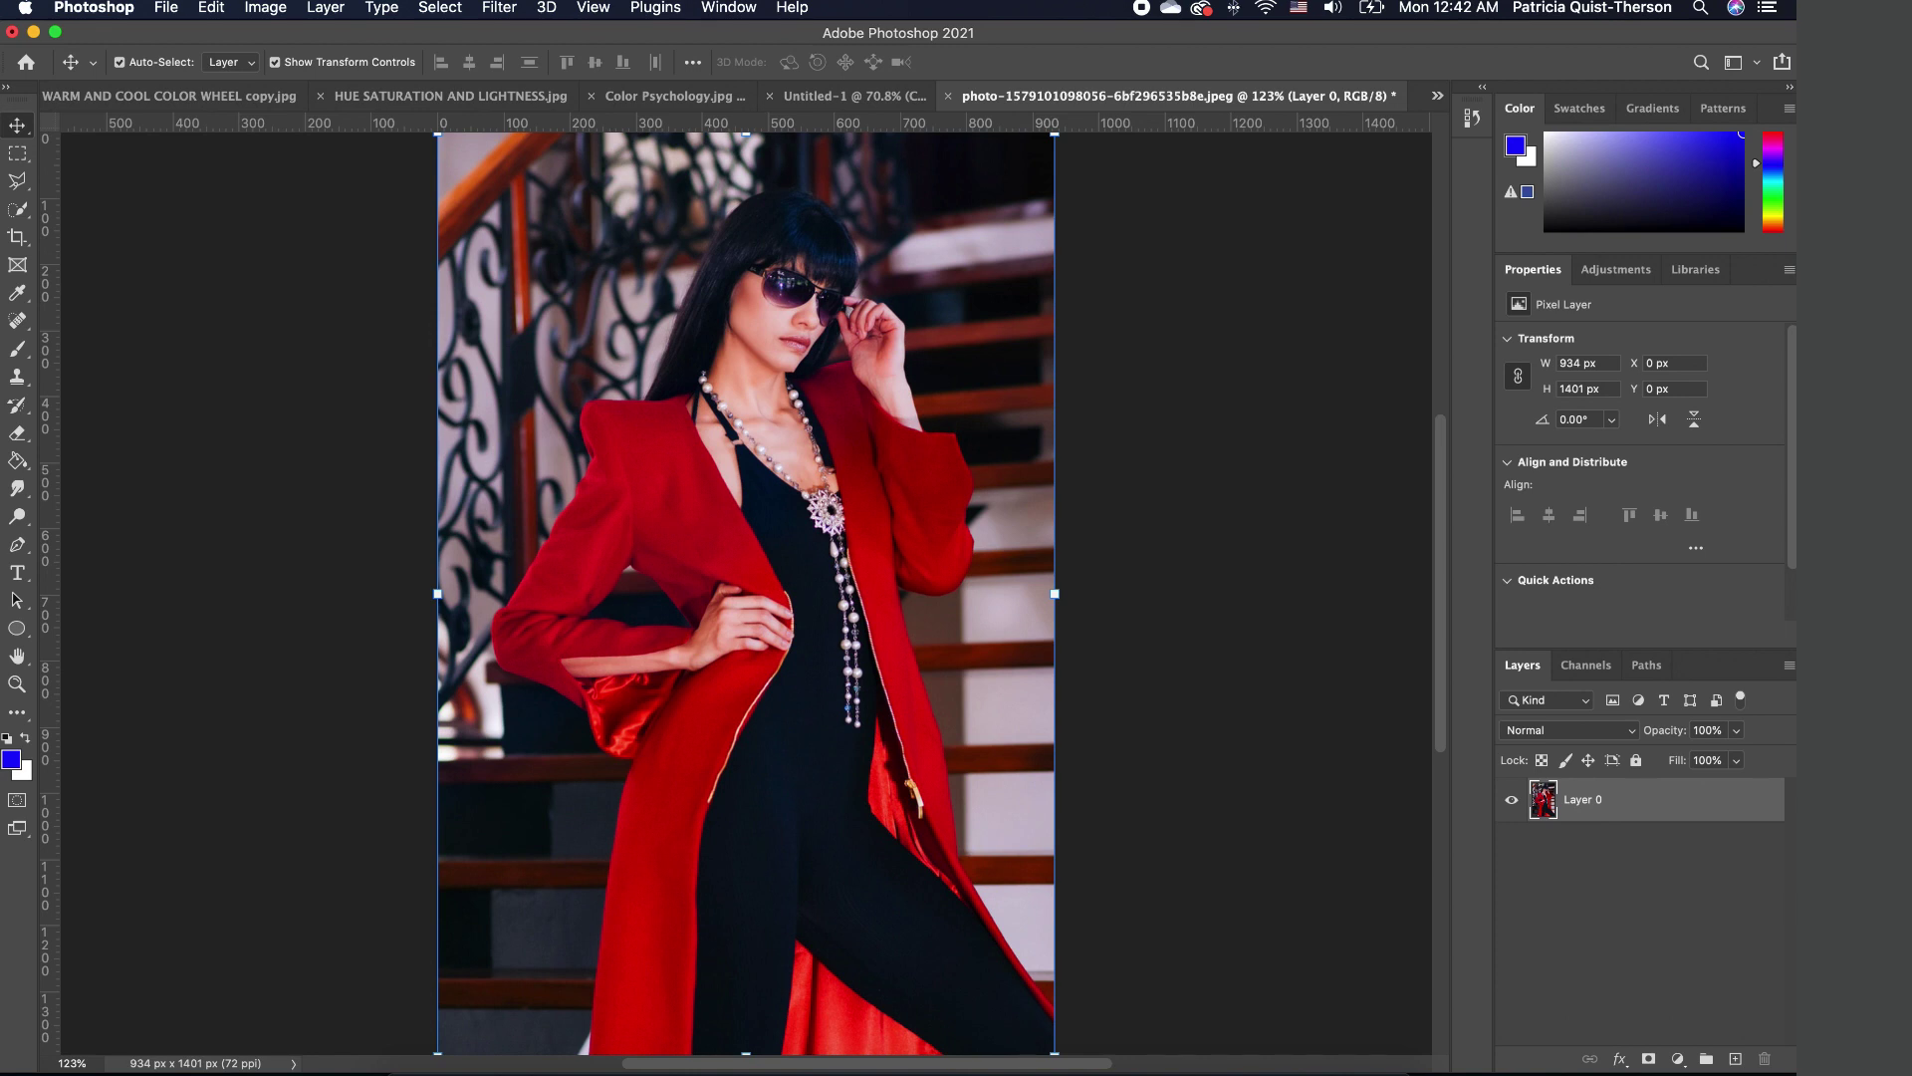
Add a Curves layer to the photo lifting Blue channel shadows and pulling in the blue white point
left_click(1678, 1059)
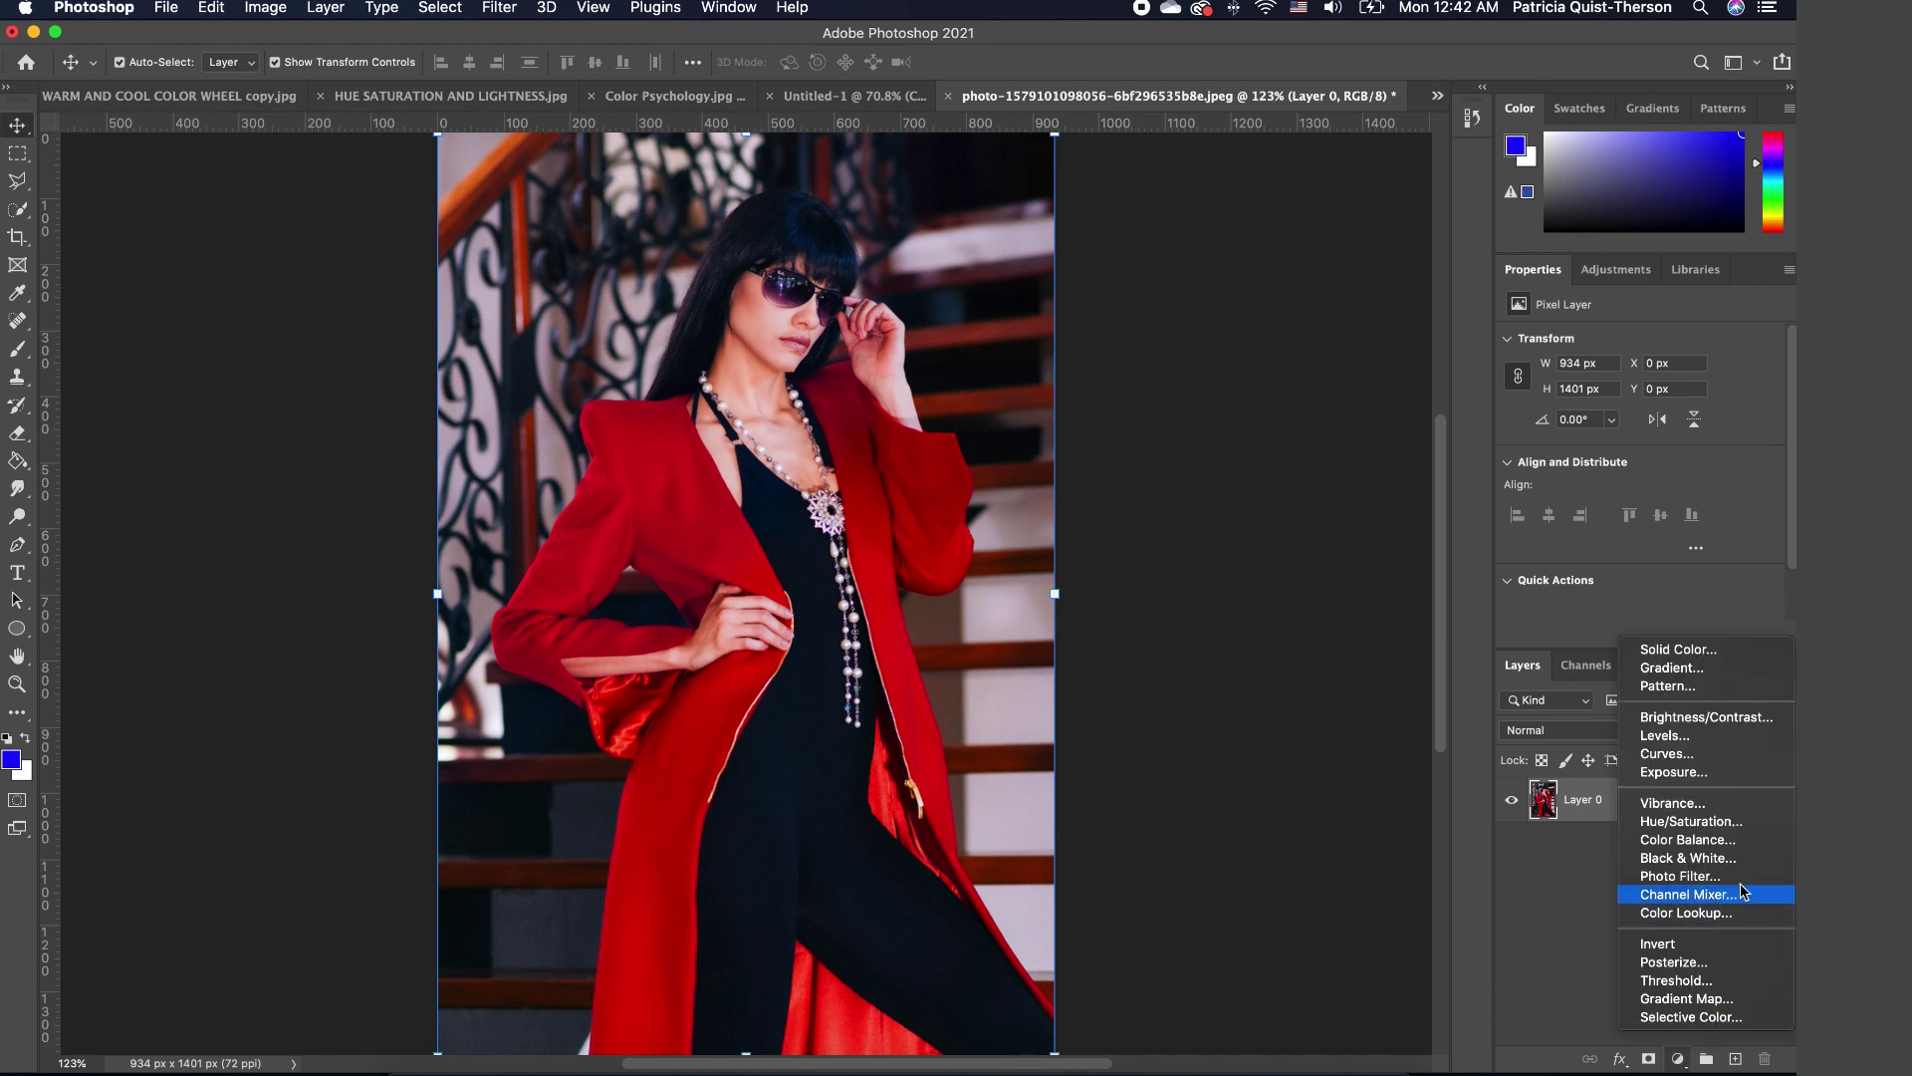
left_click(1686, 756)
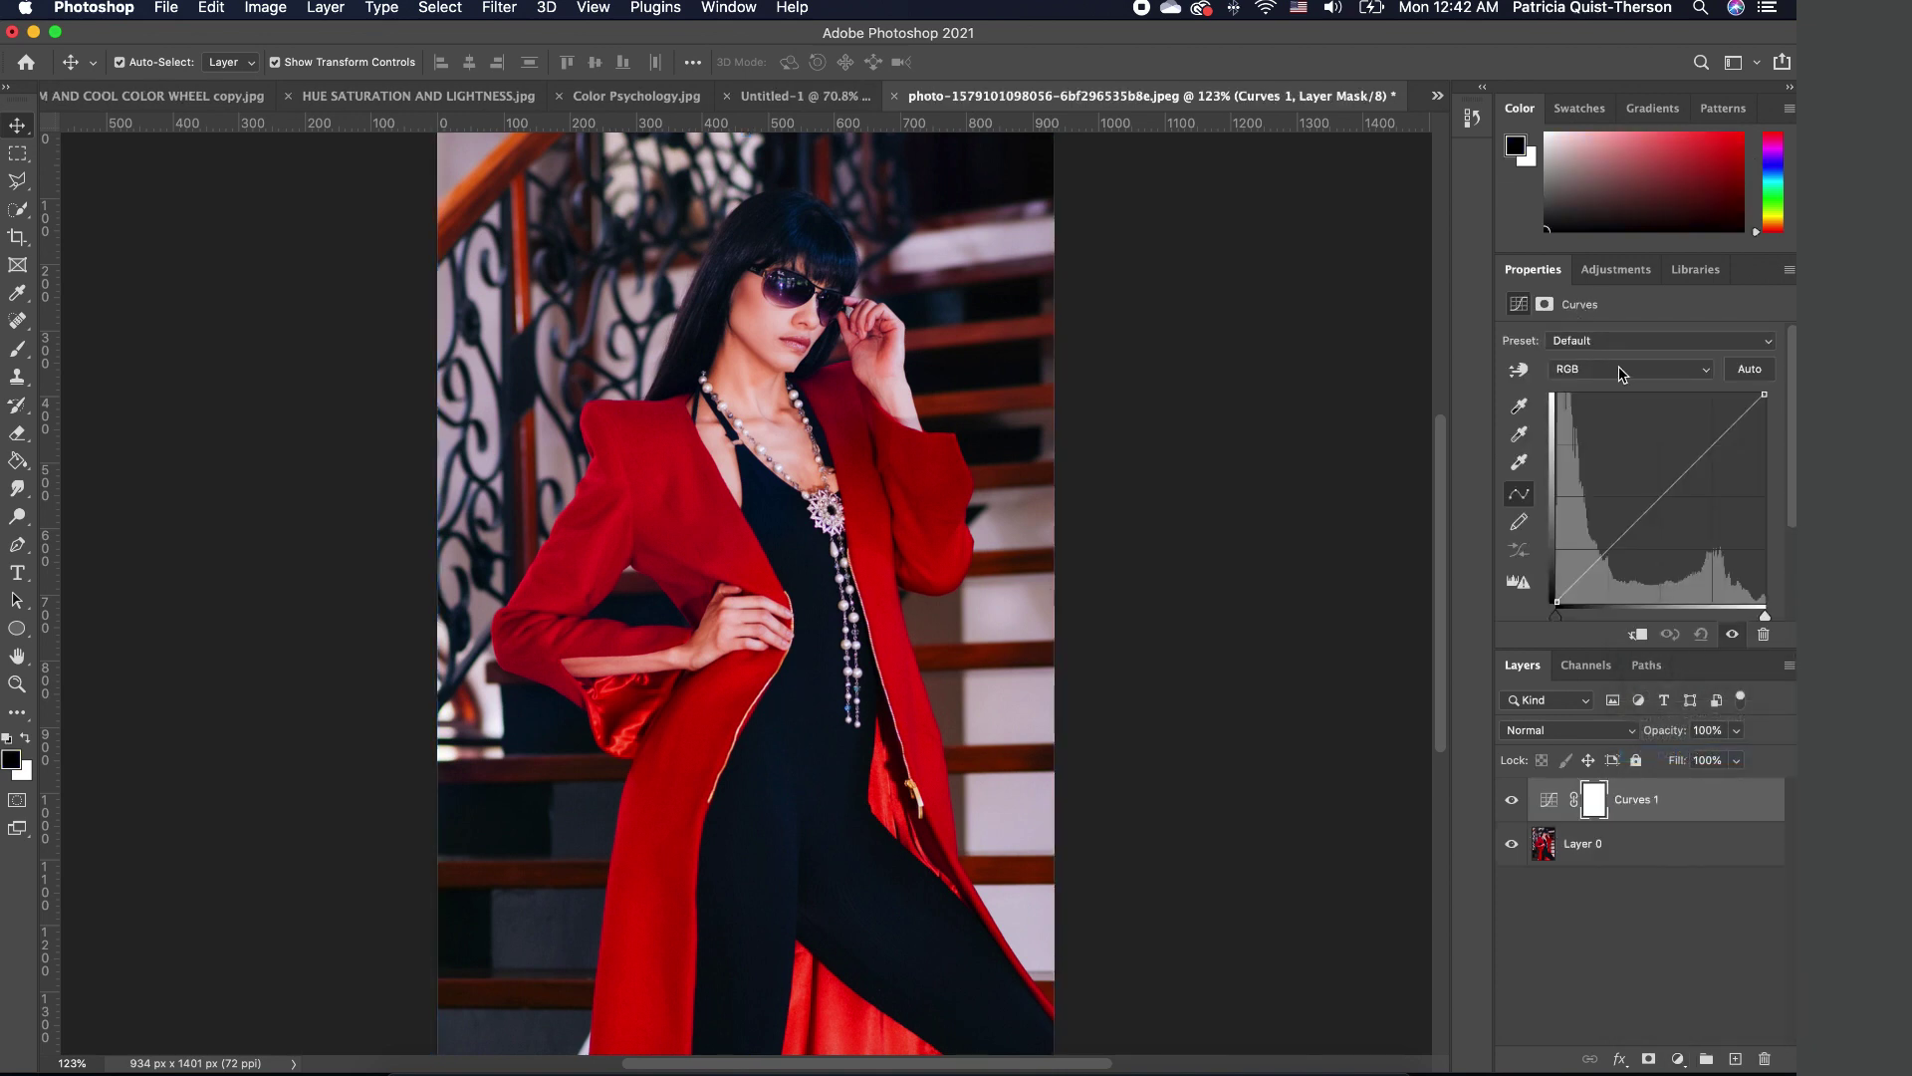
left_click(1620, 373)
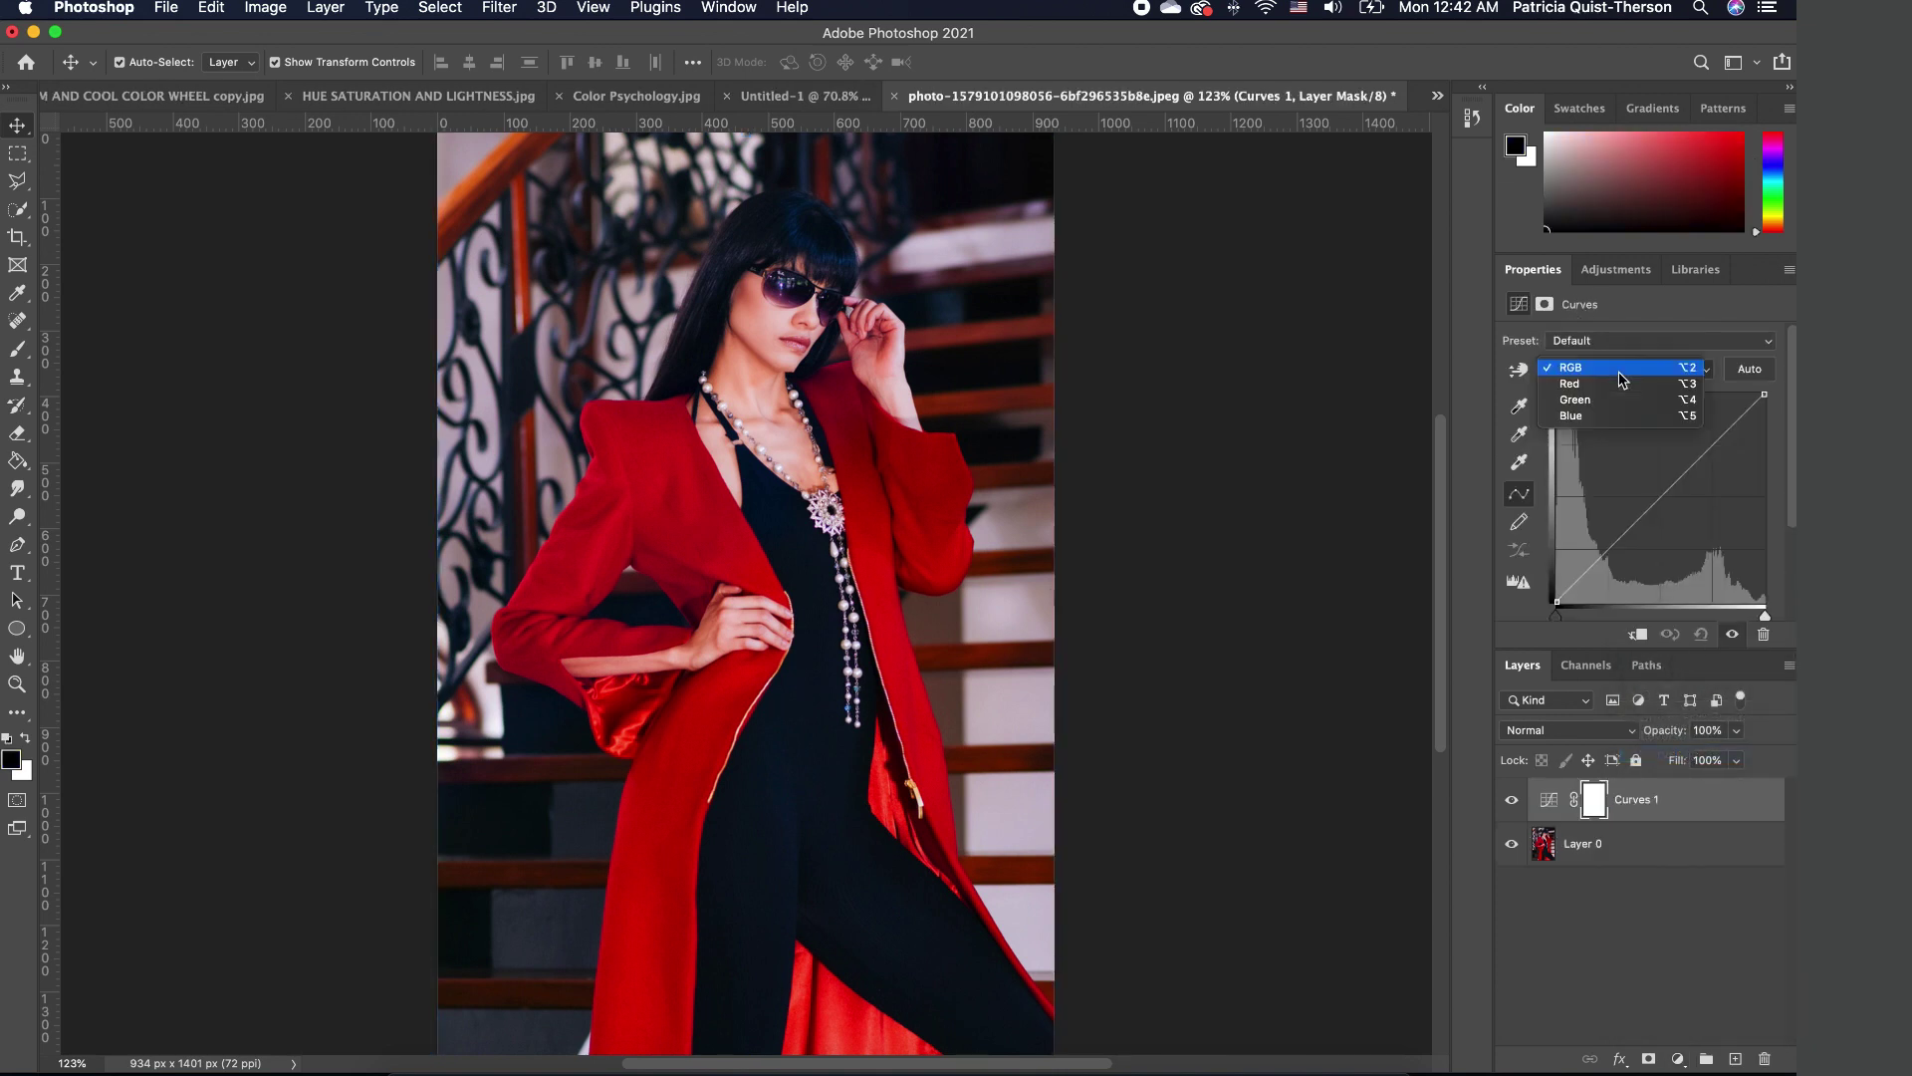
left_click(1579, 417)
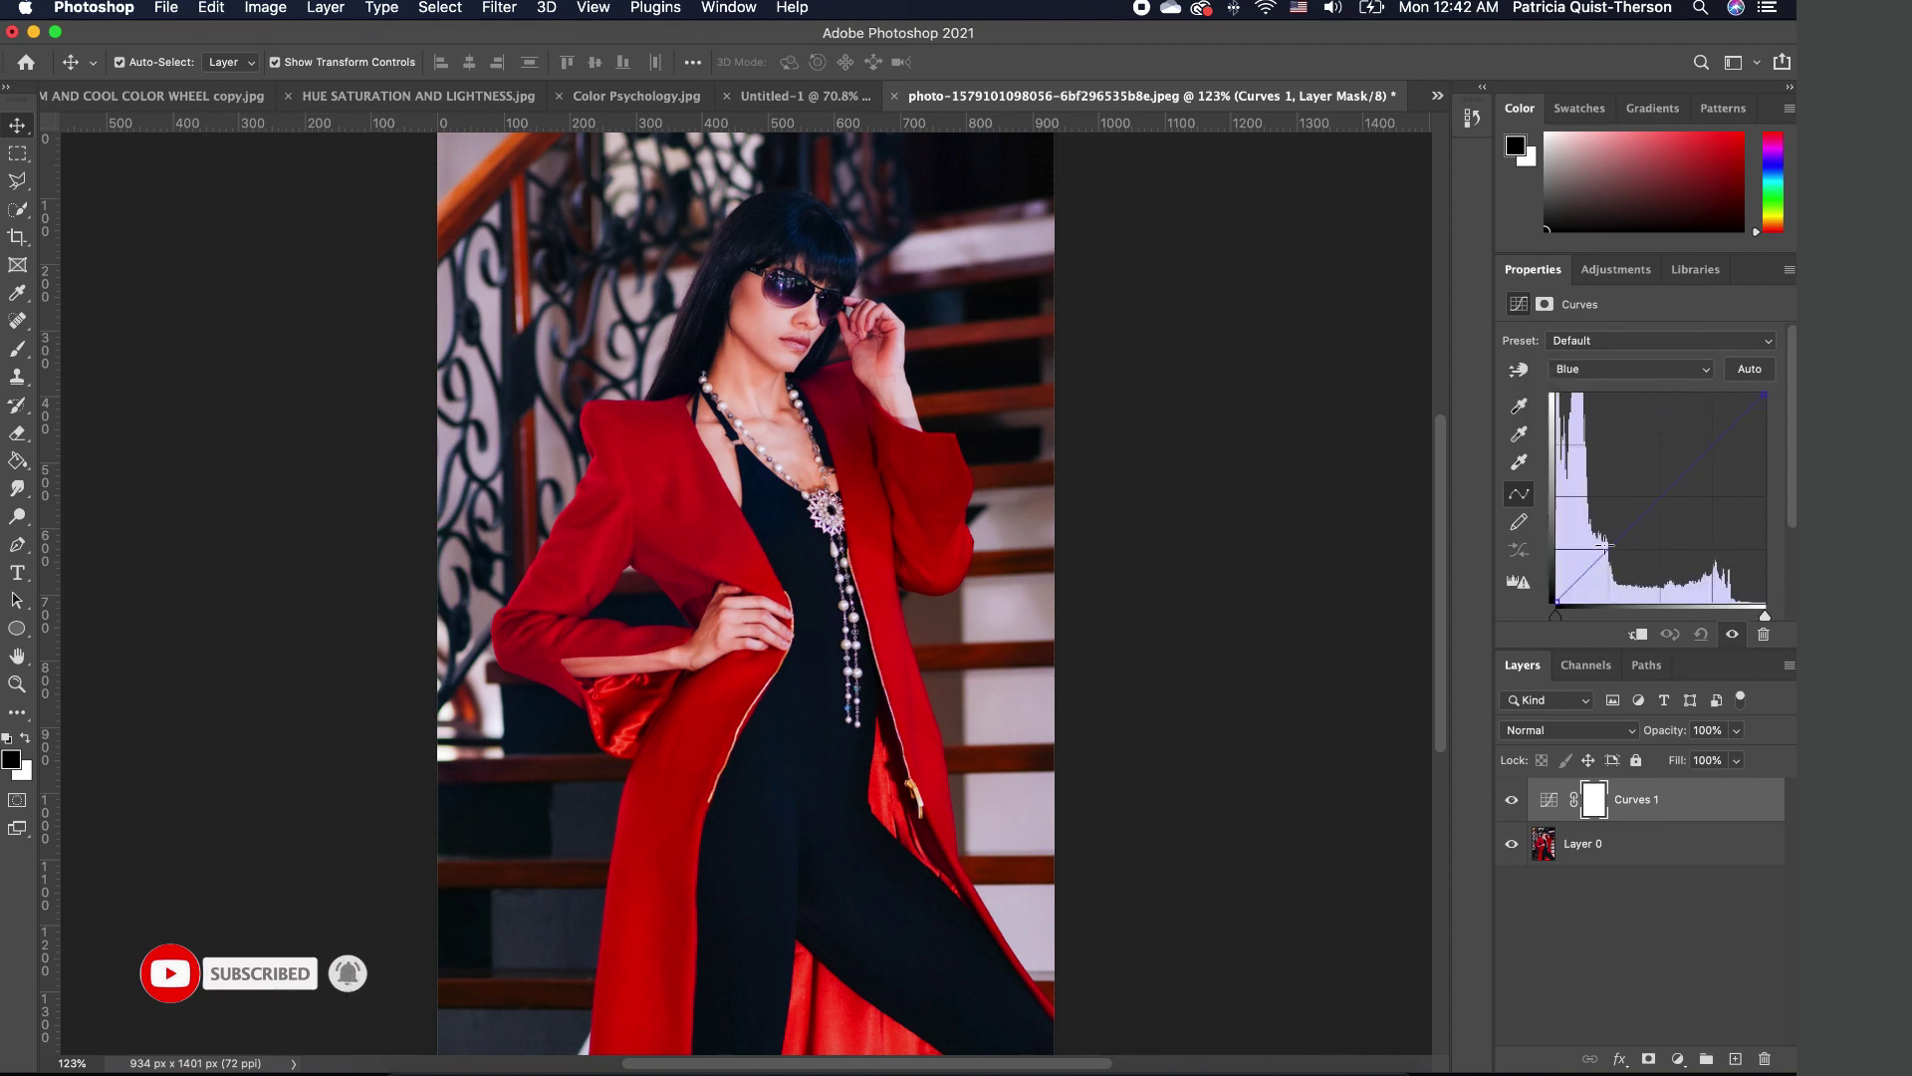
left_click_drag(1555, 603, 1559, 517)
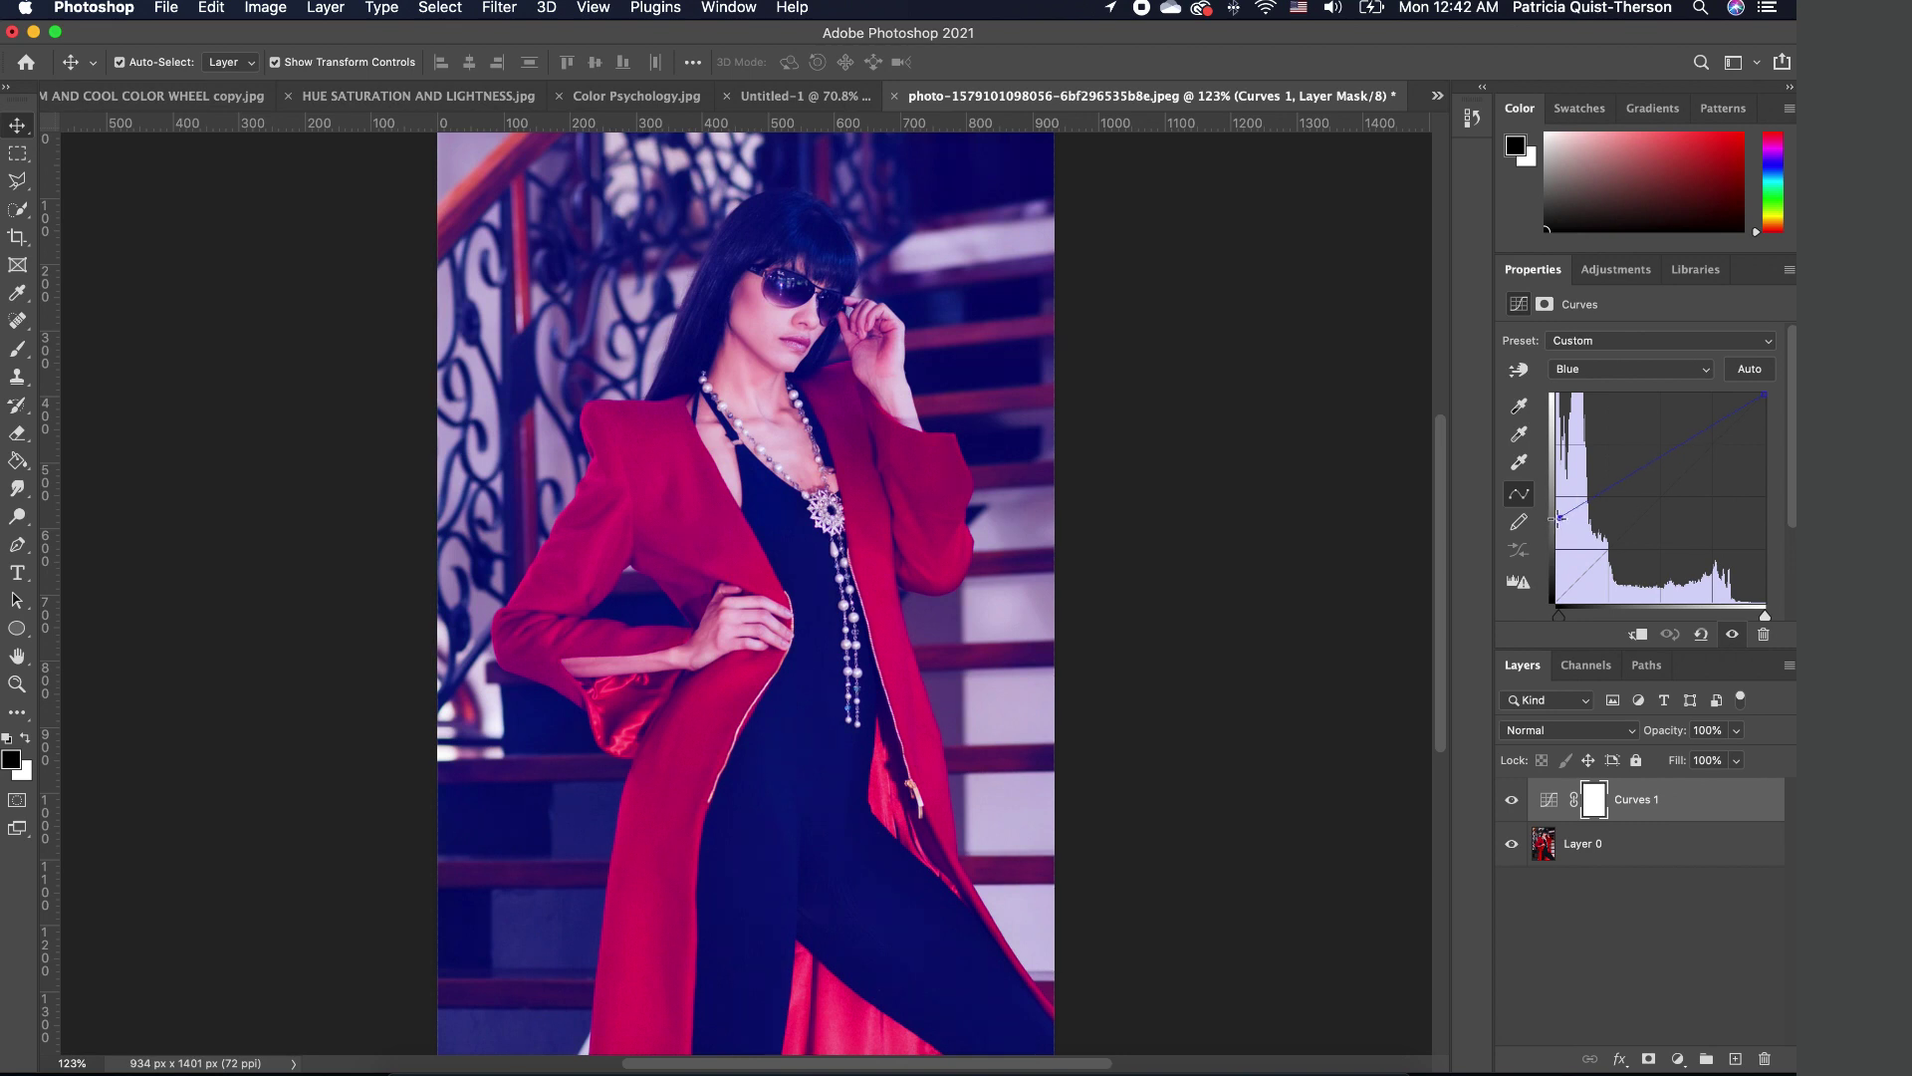
left_click(1513, 799)
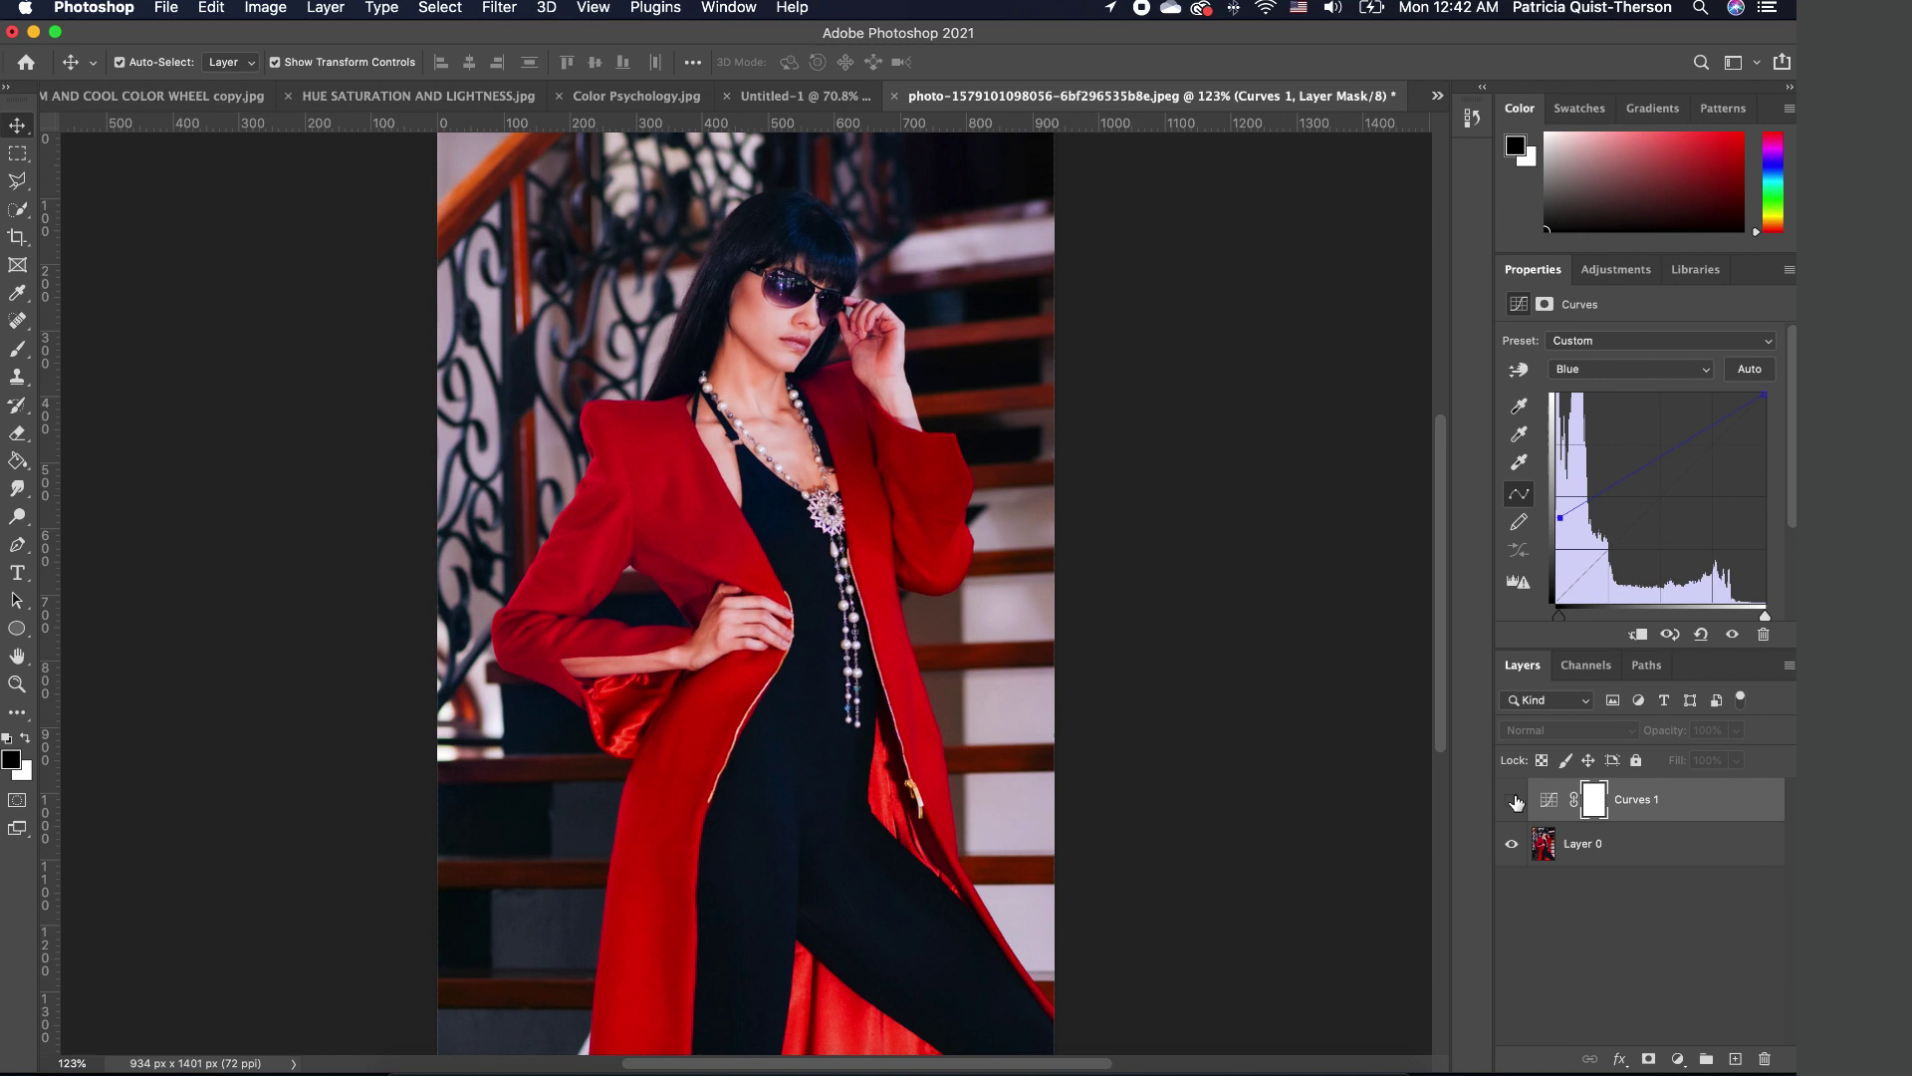
left_click(1513, 800)
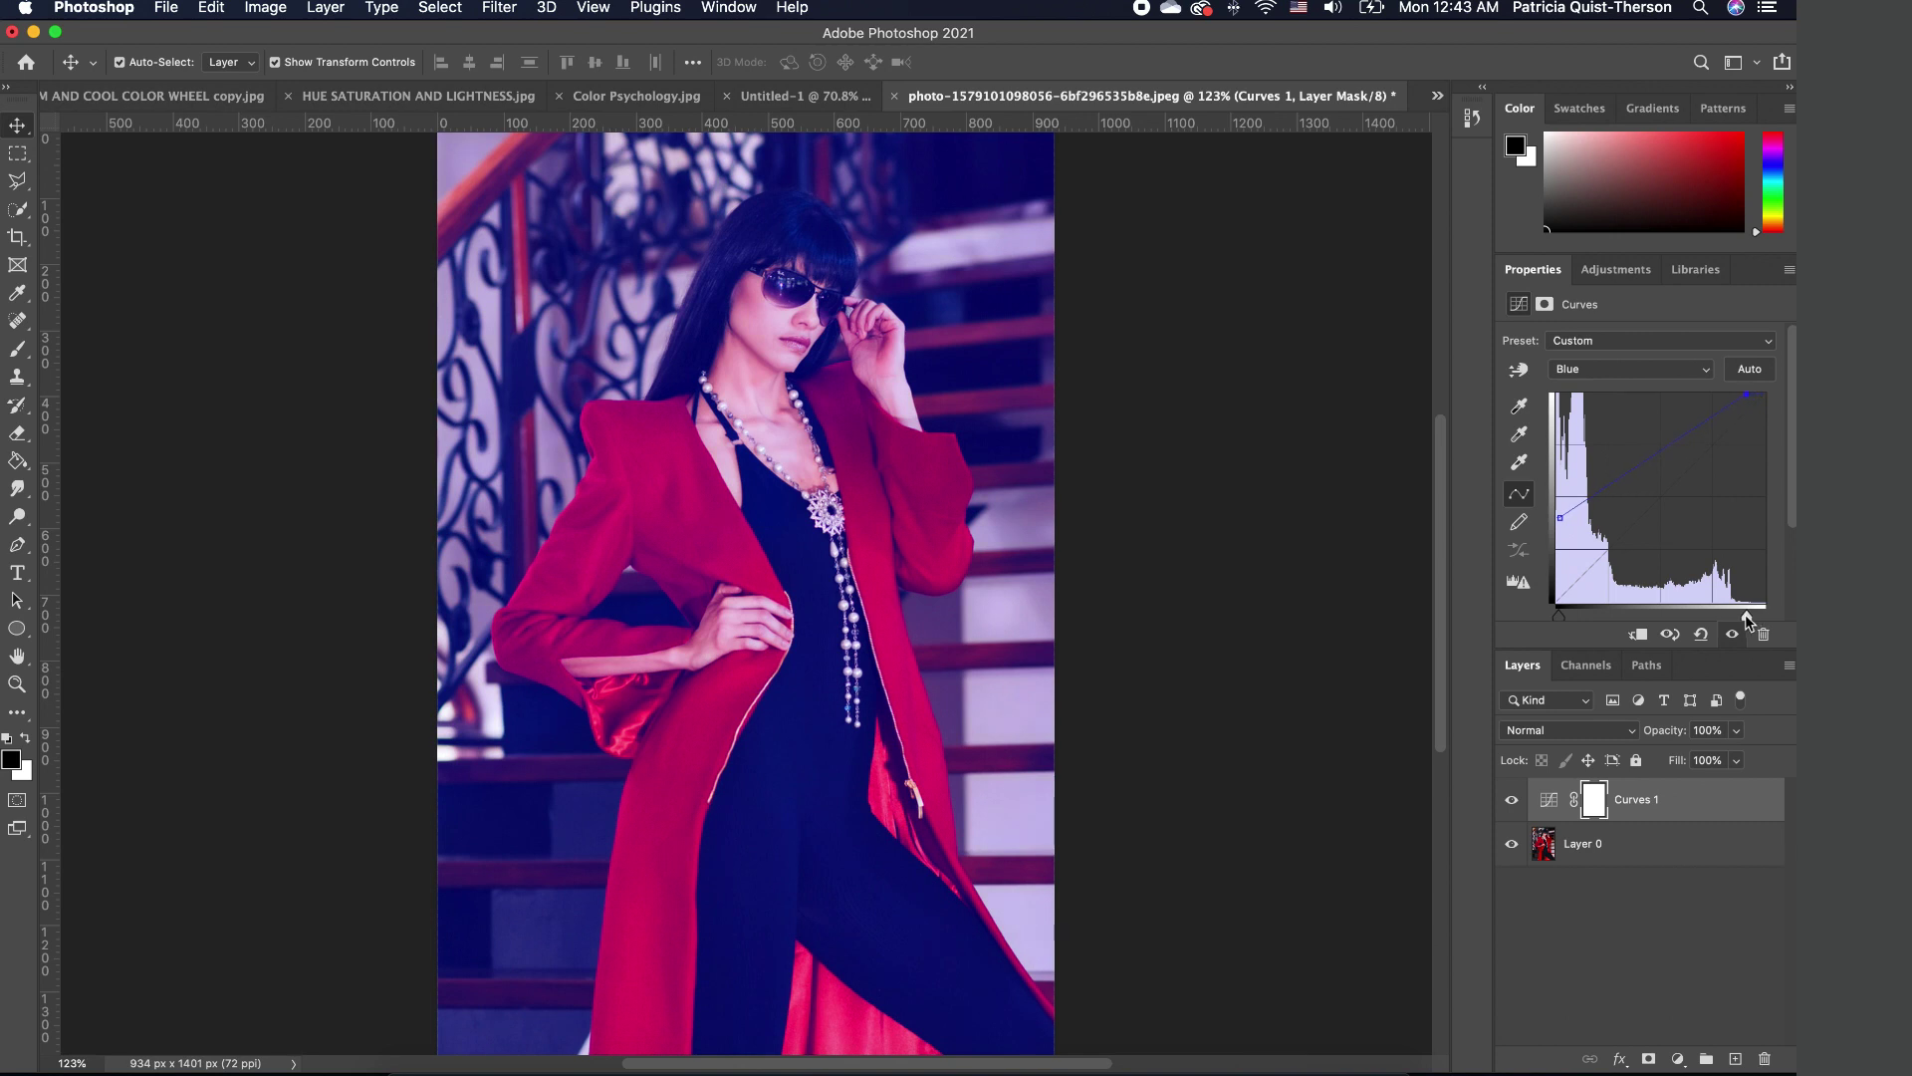
left_click_drag(1753, 616, 1712, 615)
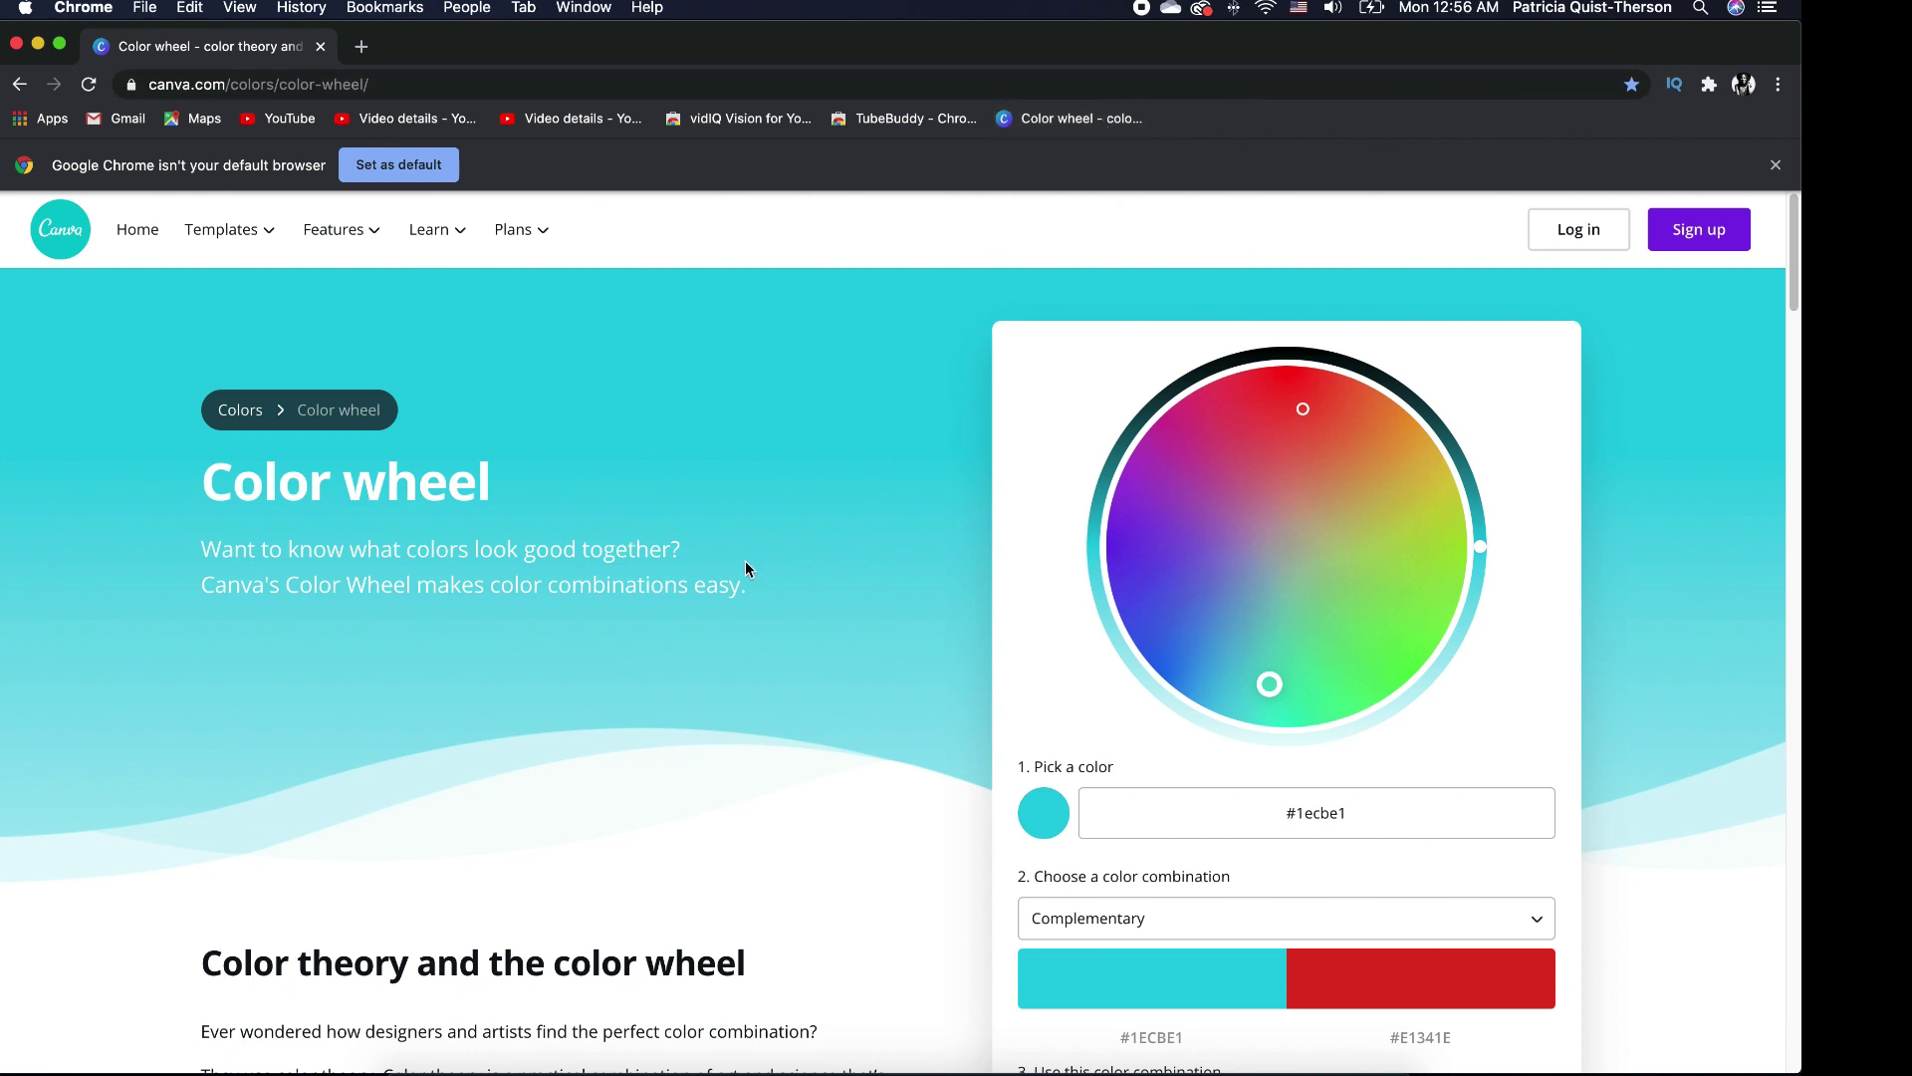
Scroll down to see the wheel pairing #1ECBE1 with its complement #E1341E
scroll(756, 570, "down", 3)
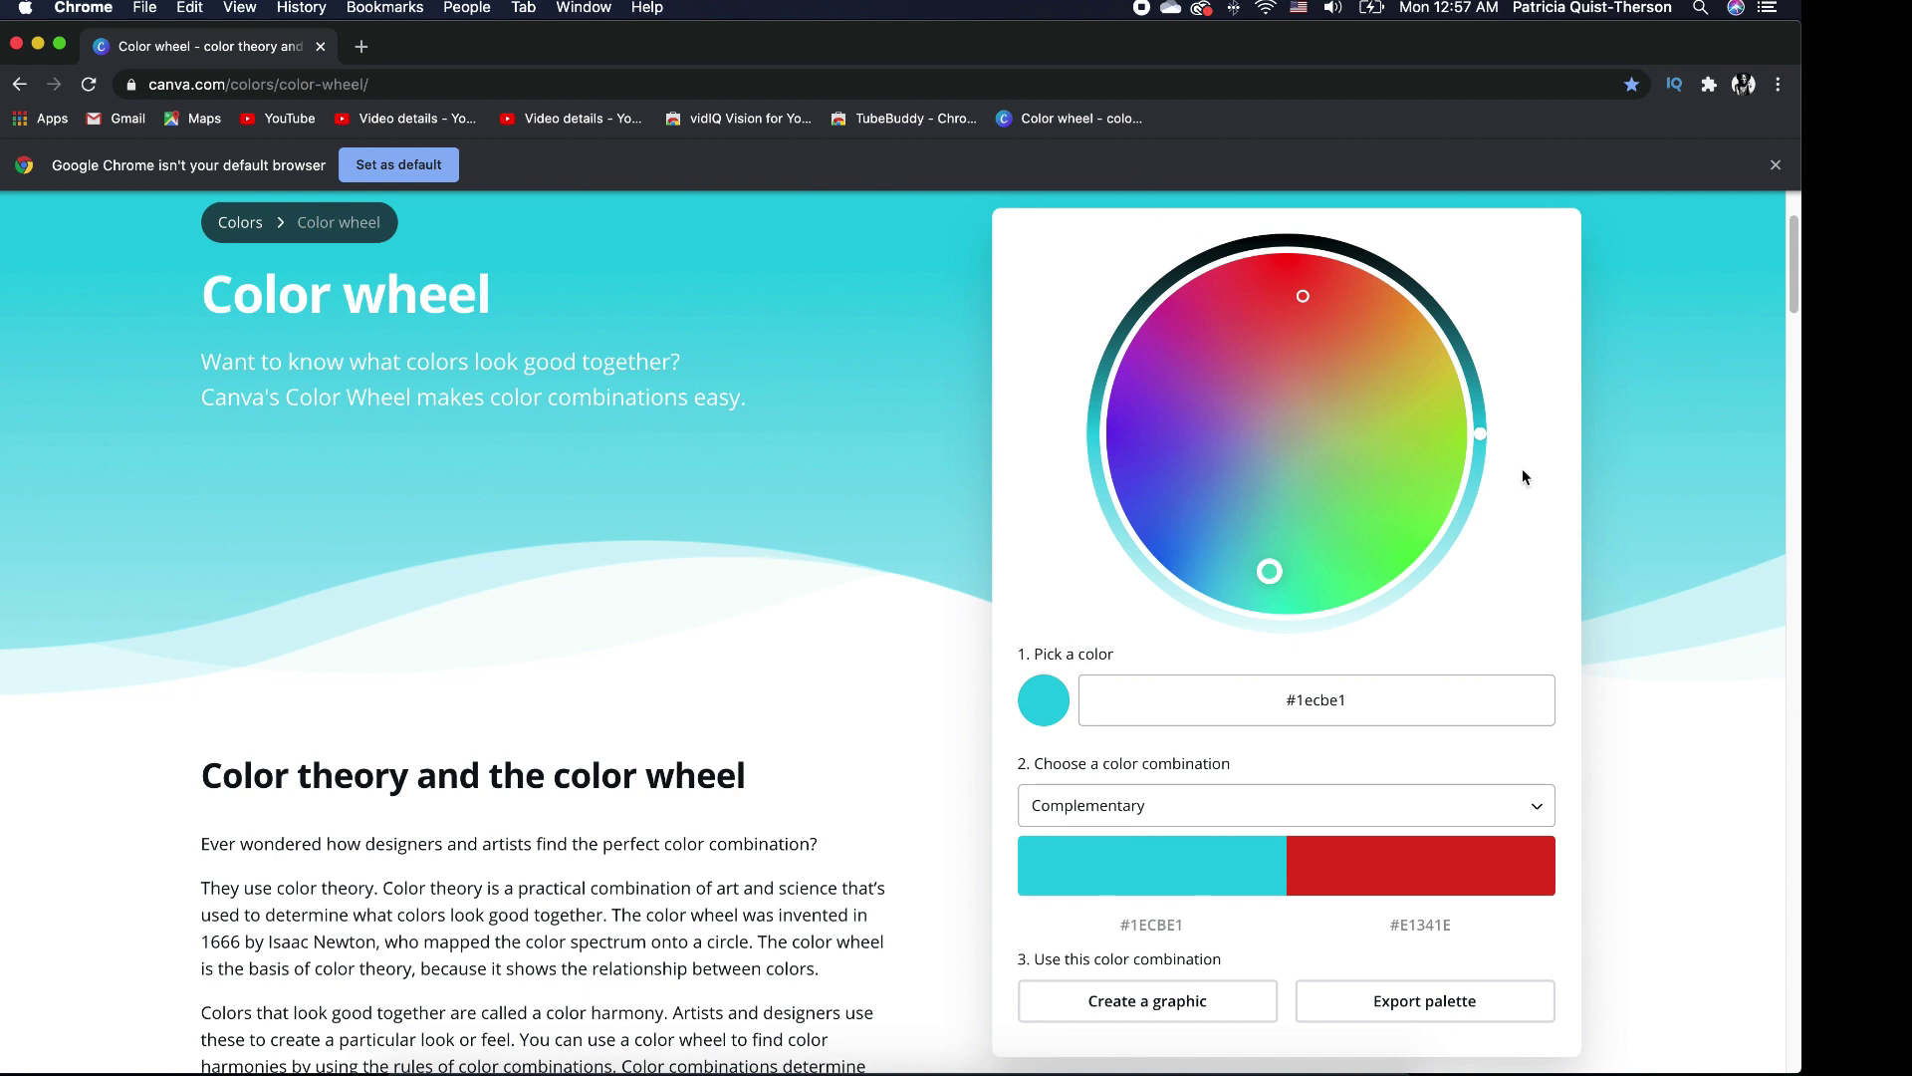
Drag the brightness and colour handles until the base reads #cd5432 with complement #32ABCD
left_click_drag(1480, 434, 1479, 445)
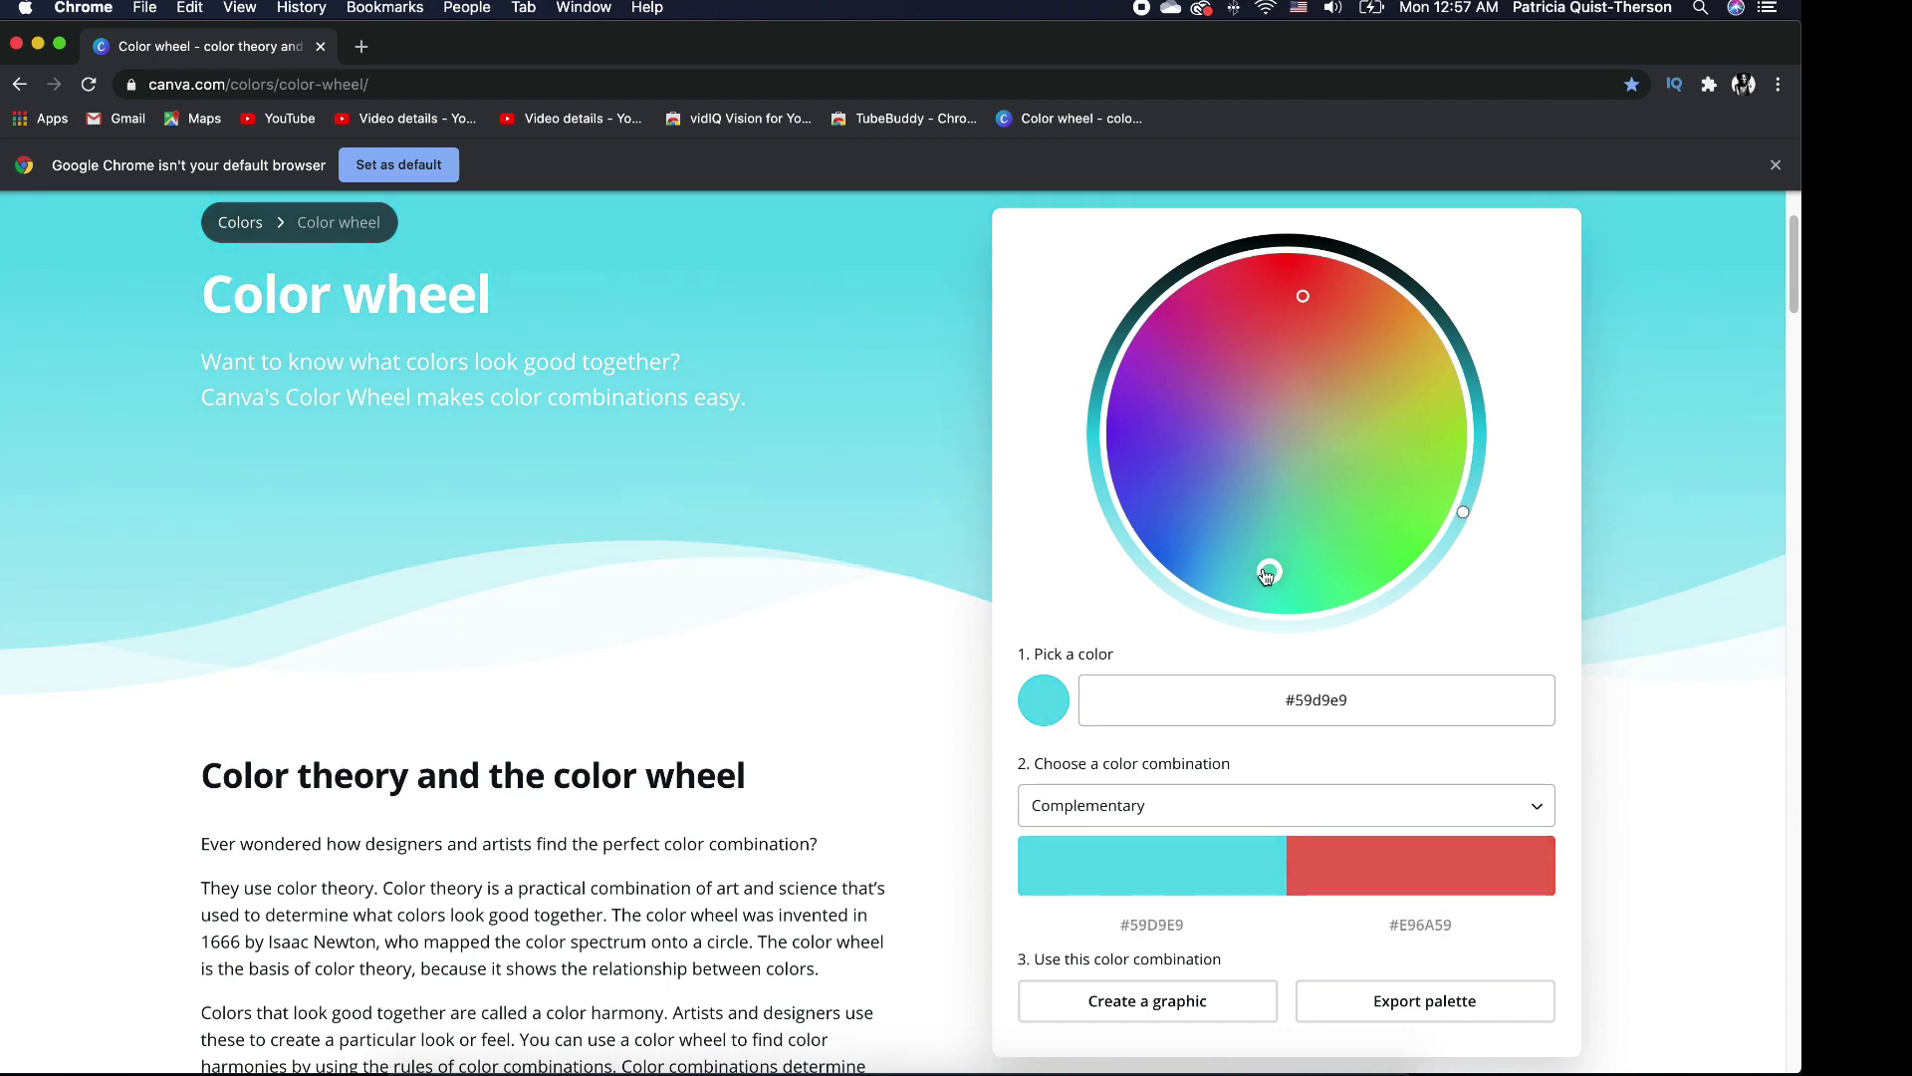
left_click_drag(1269, 570, 1383, 390)
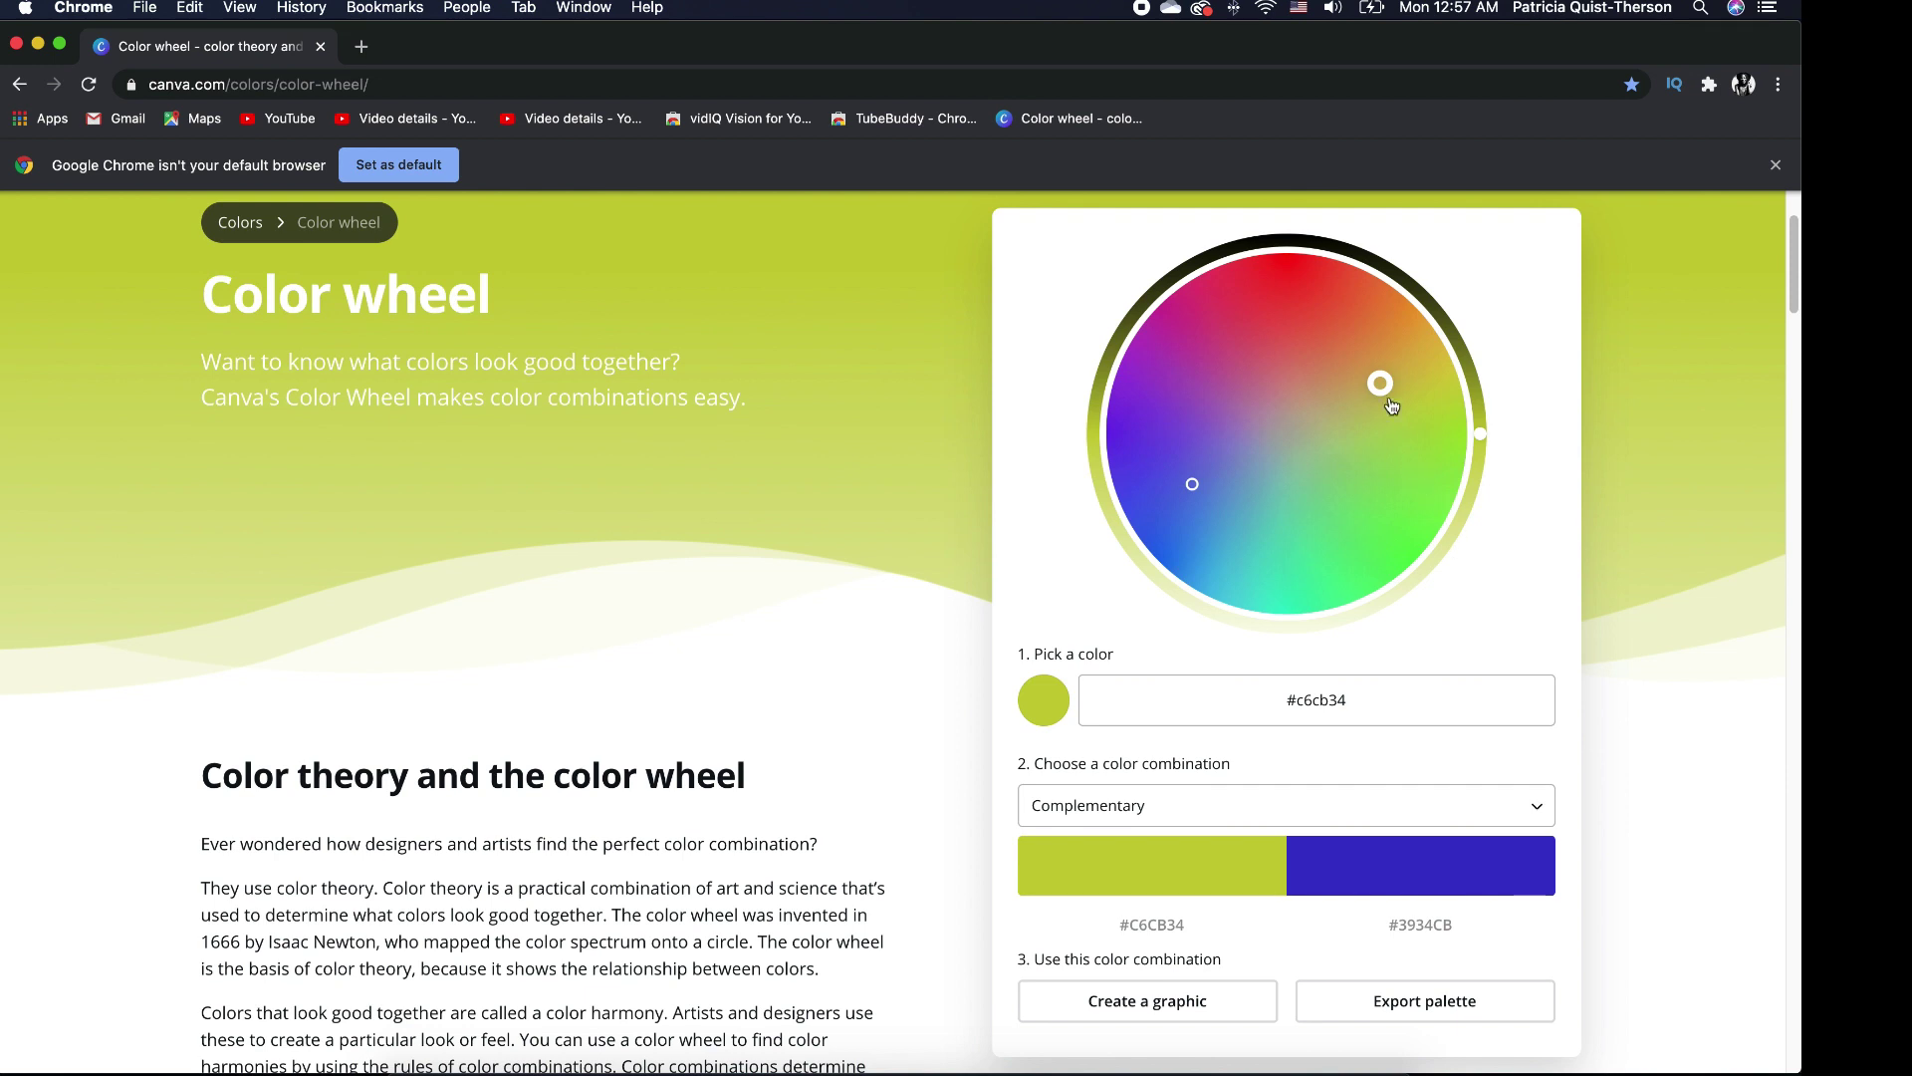
left_click_drag(1379, 383, 1312, 325)
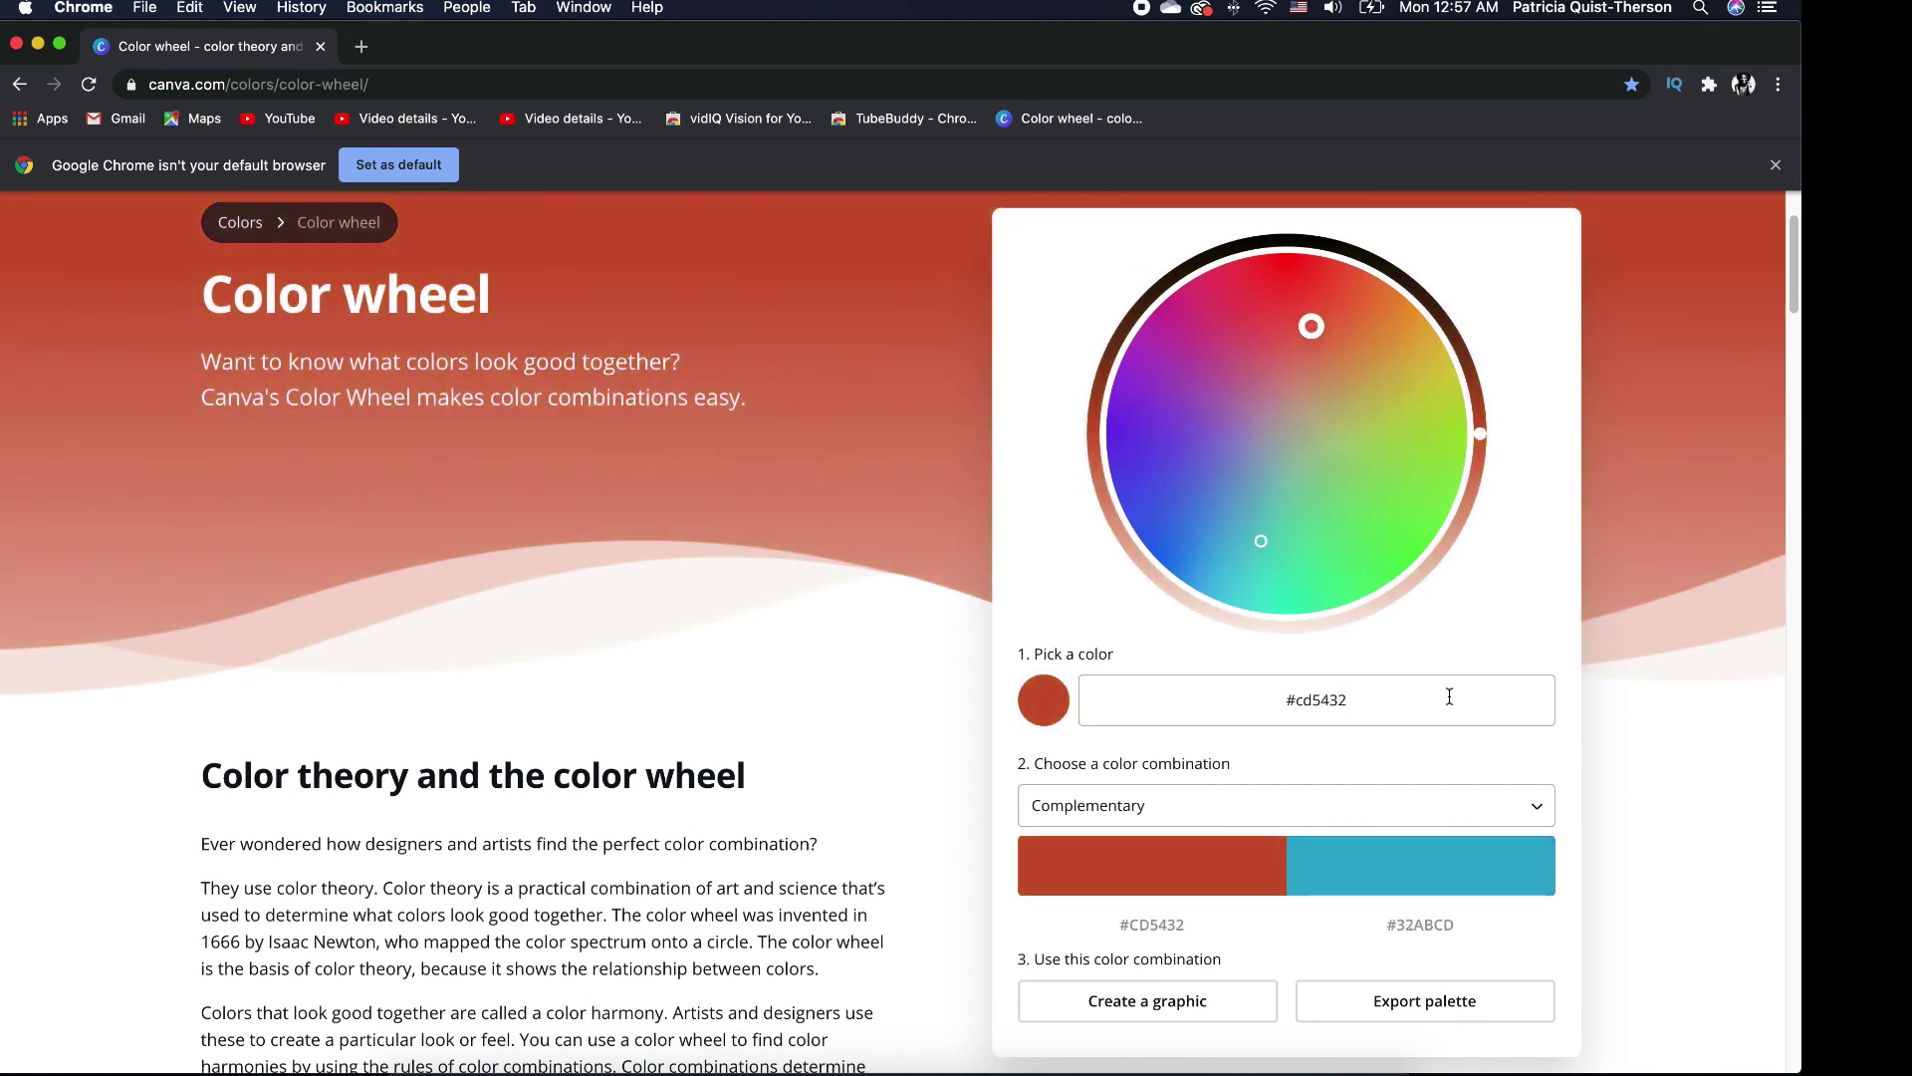
scroll(1447, 691, "down", 1)
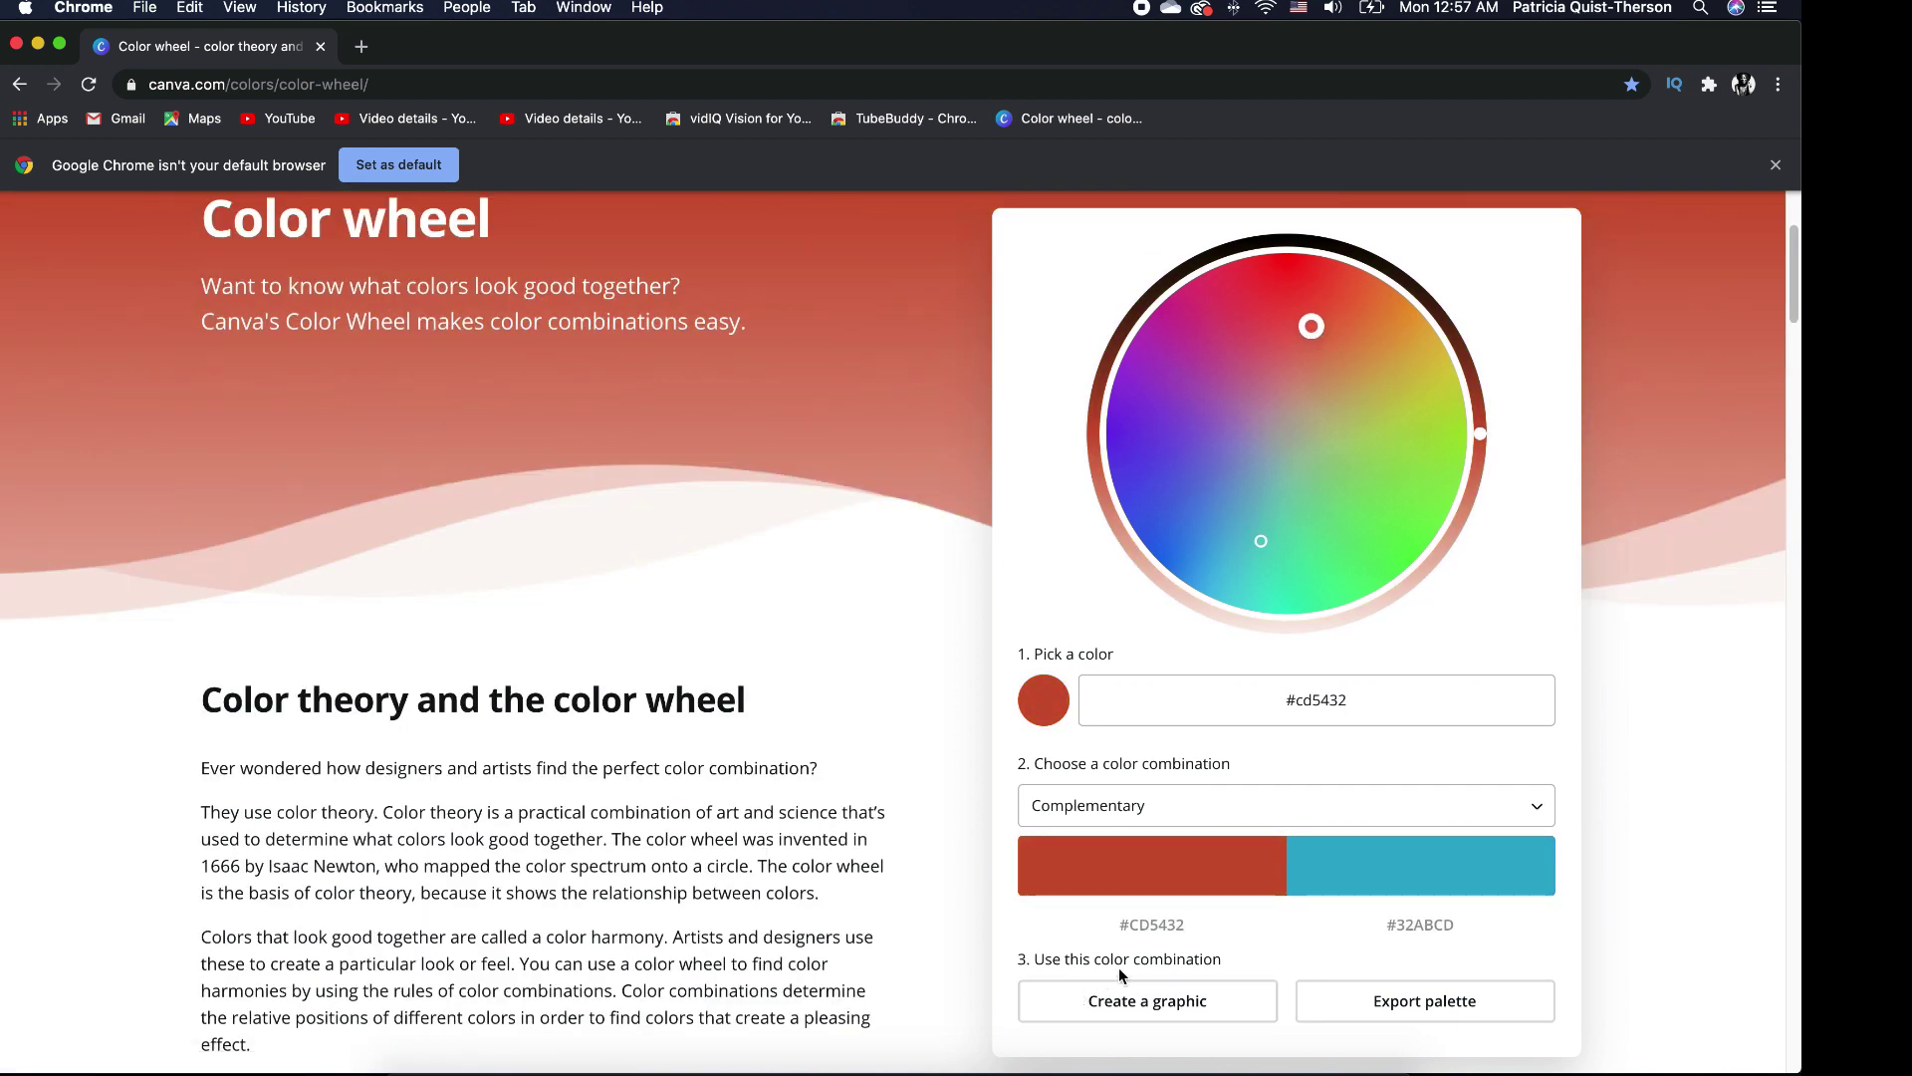
Browse Orange Blue templates, then set the wheel's base to purple #c837ba with green #37C845
left_click(1201, 1004)
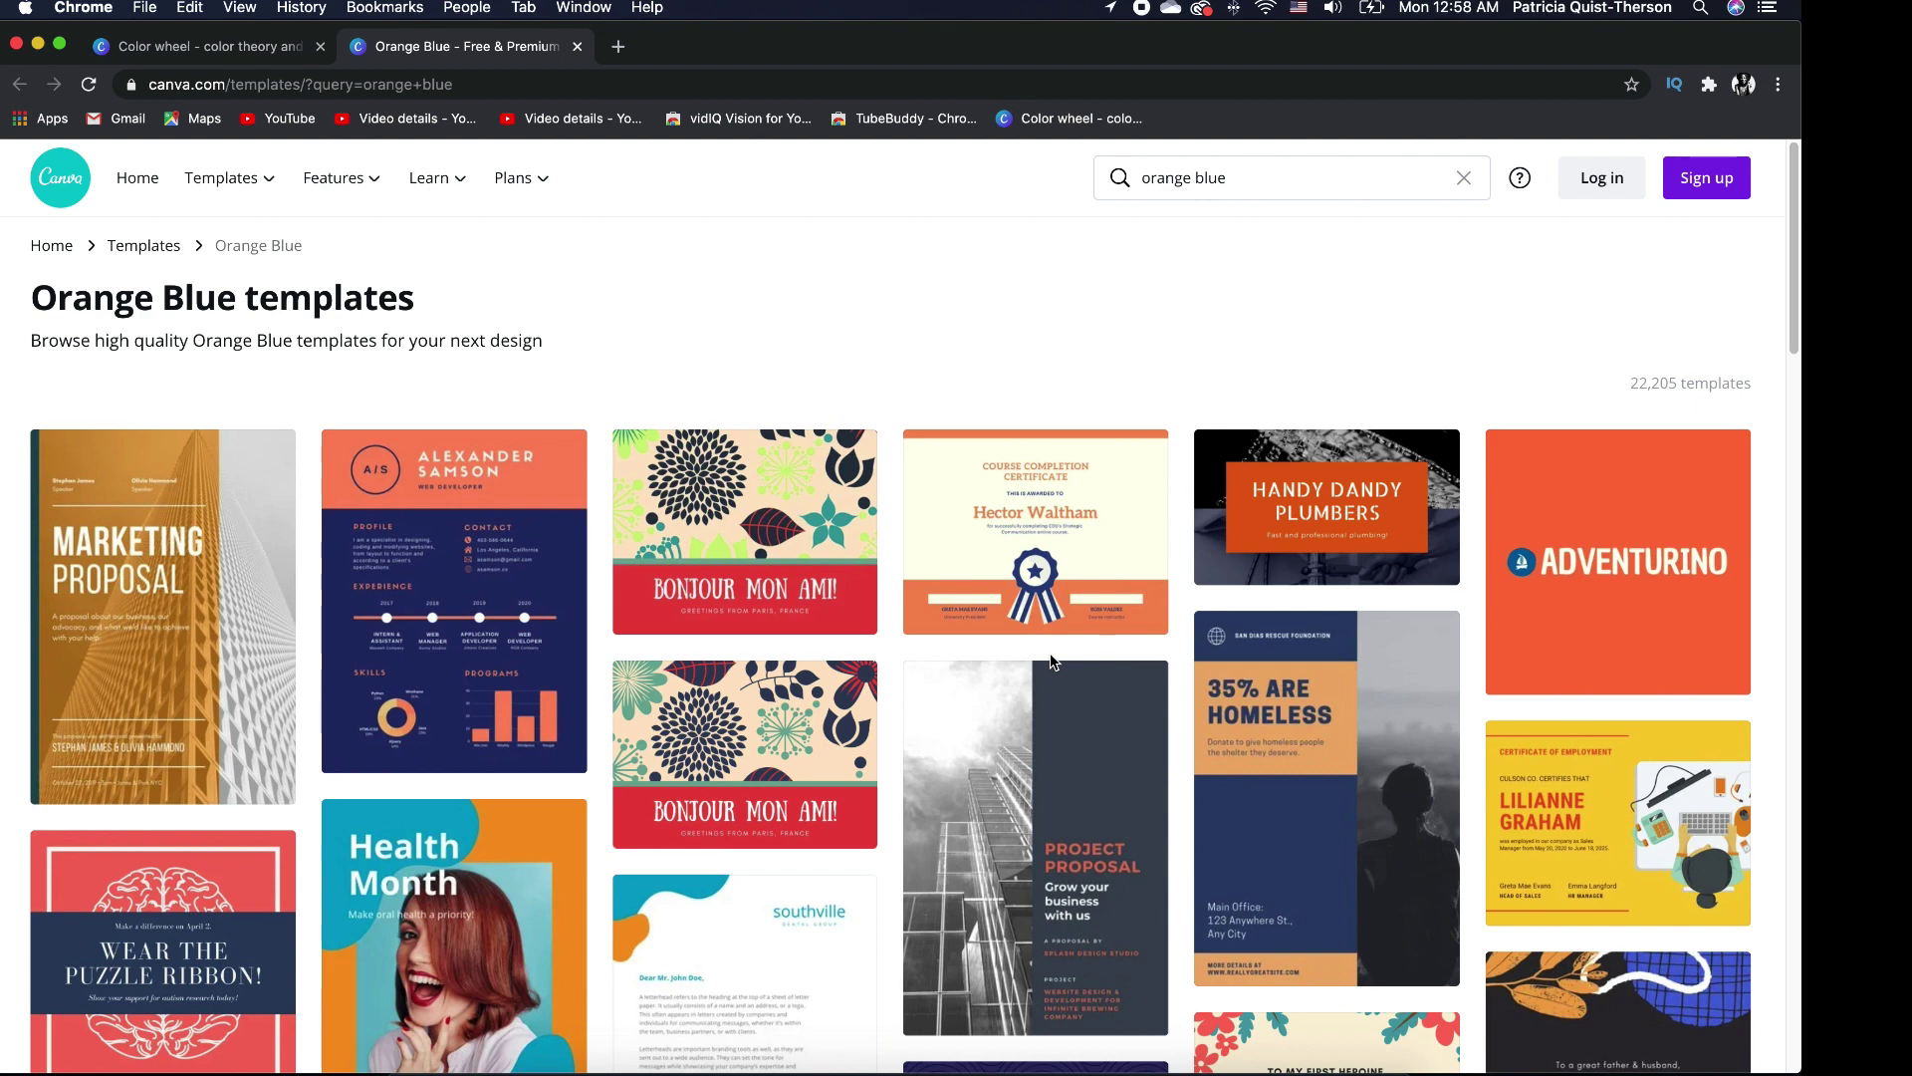
scroll(1013, 737, "down", 3)
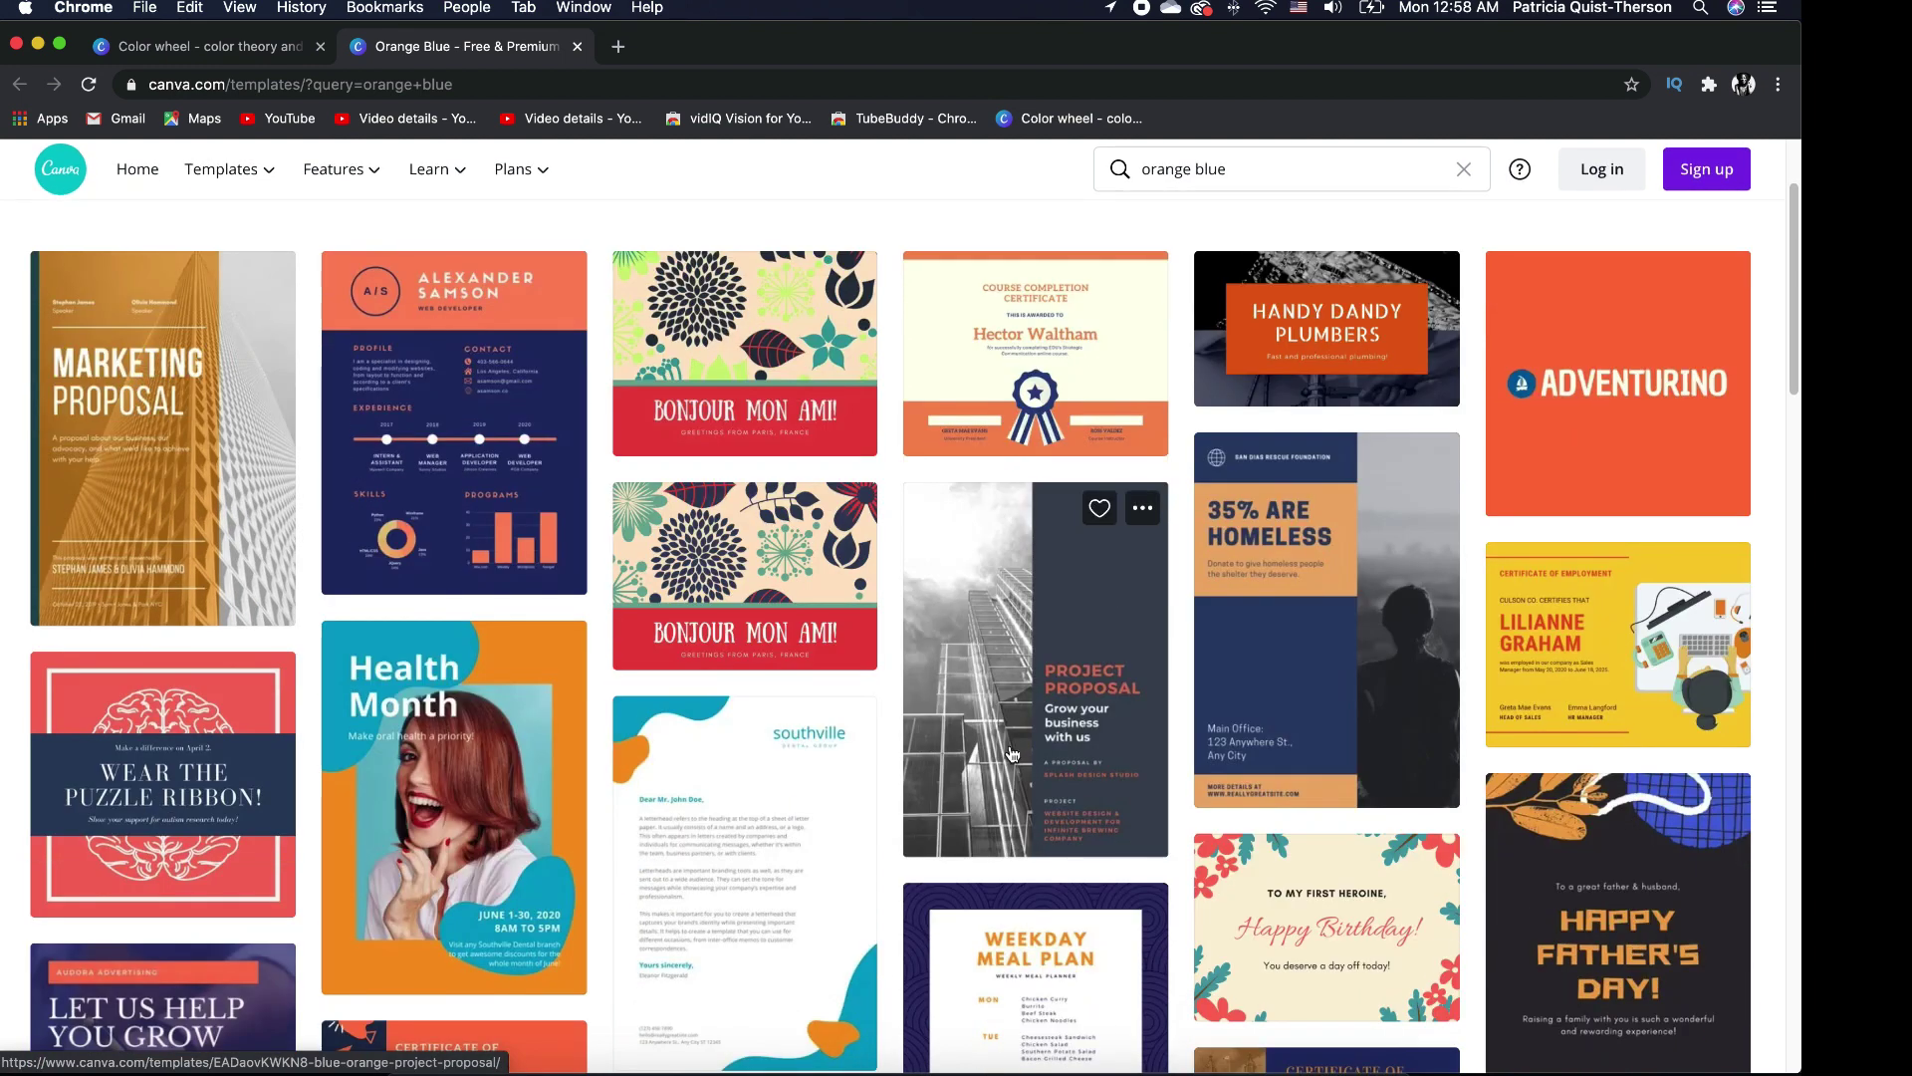
mouse_move(564, 296)
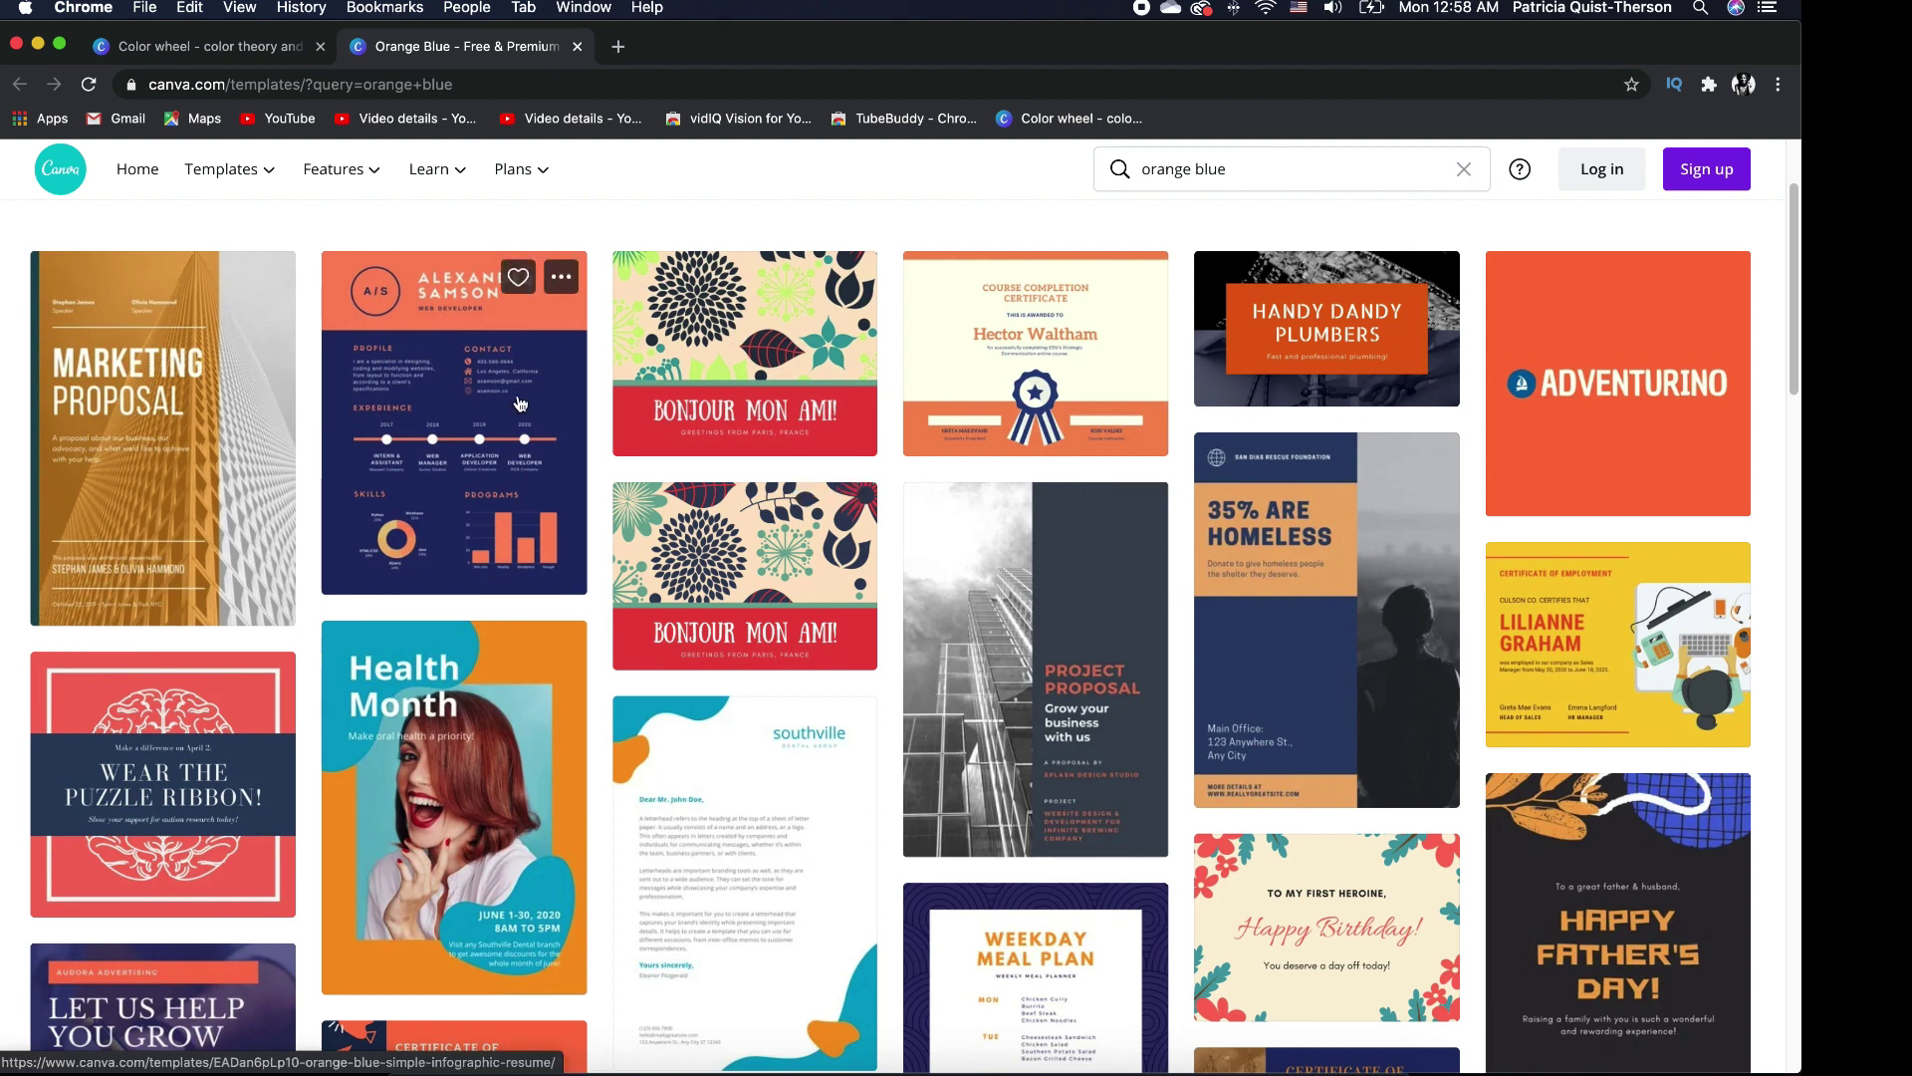
left_click(239, 50)
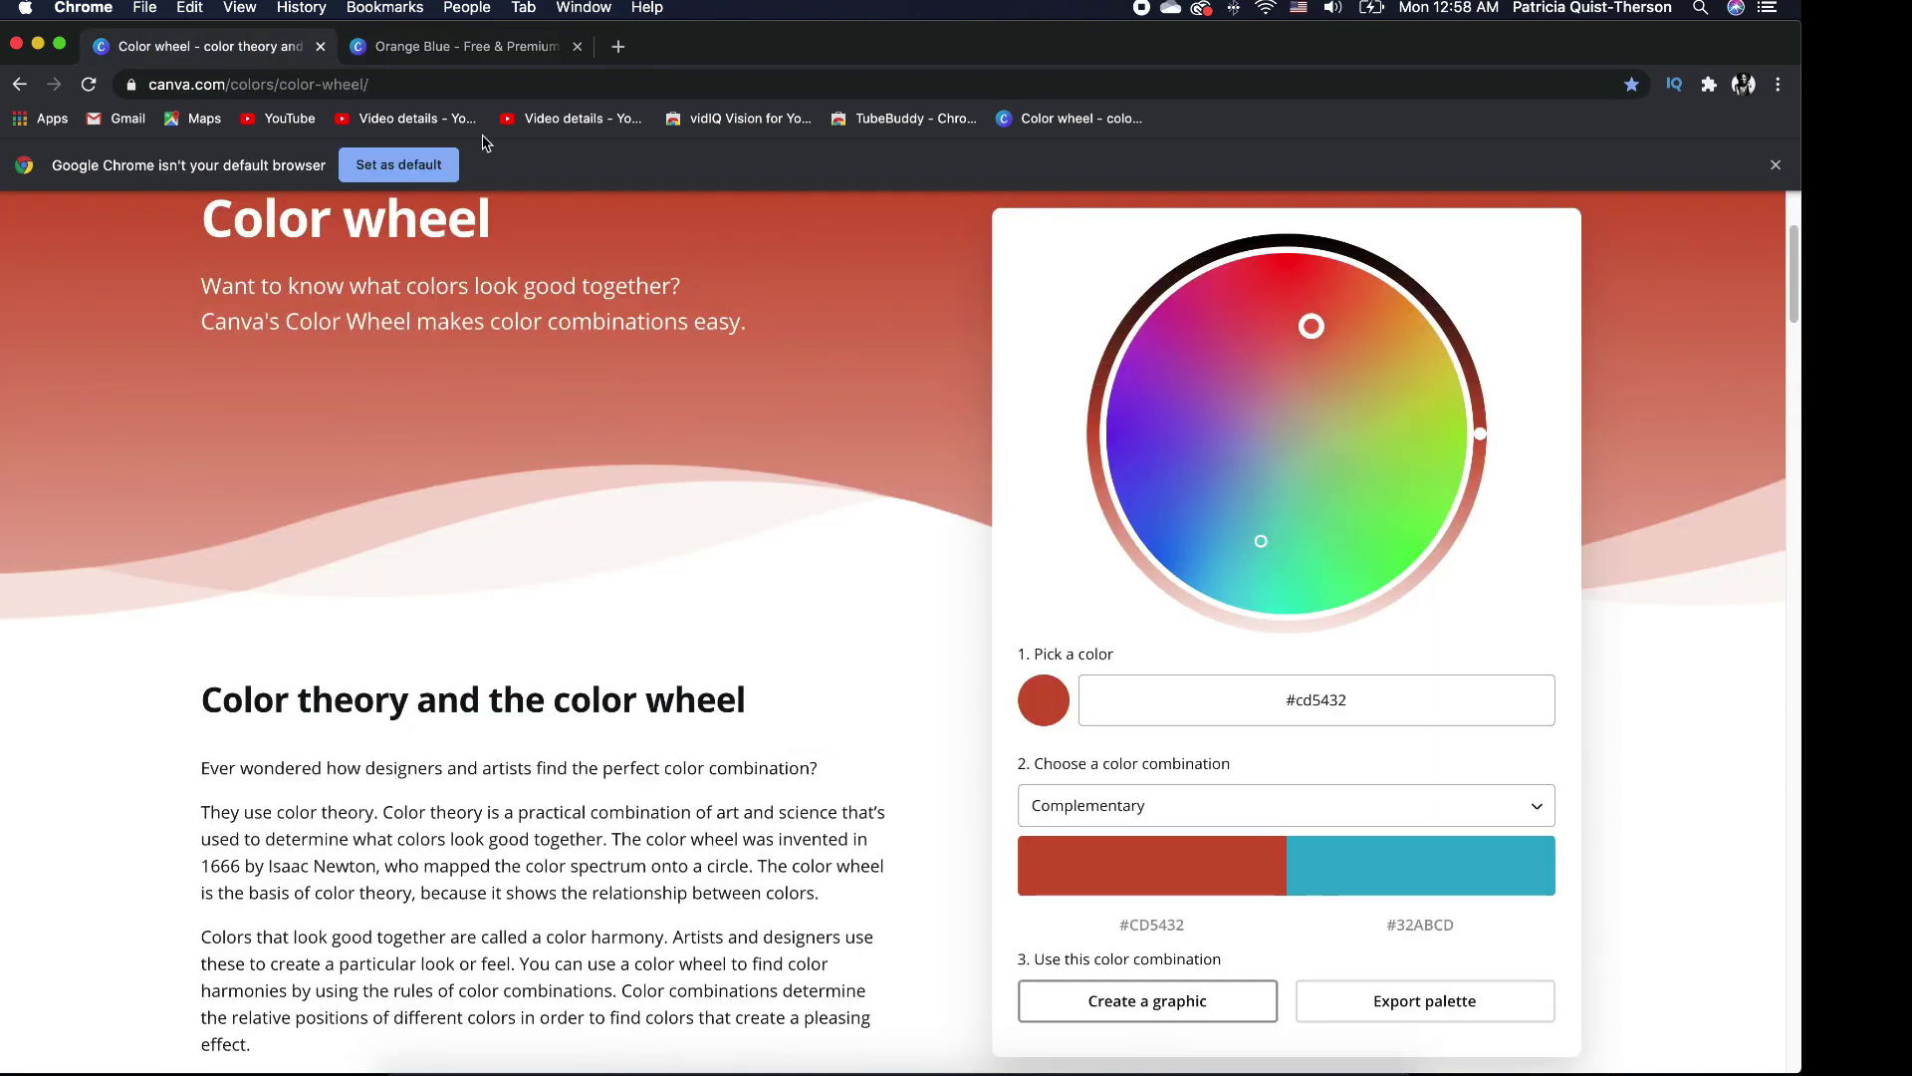
left_click(1203, 374)
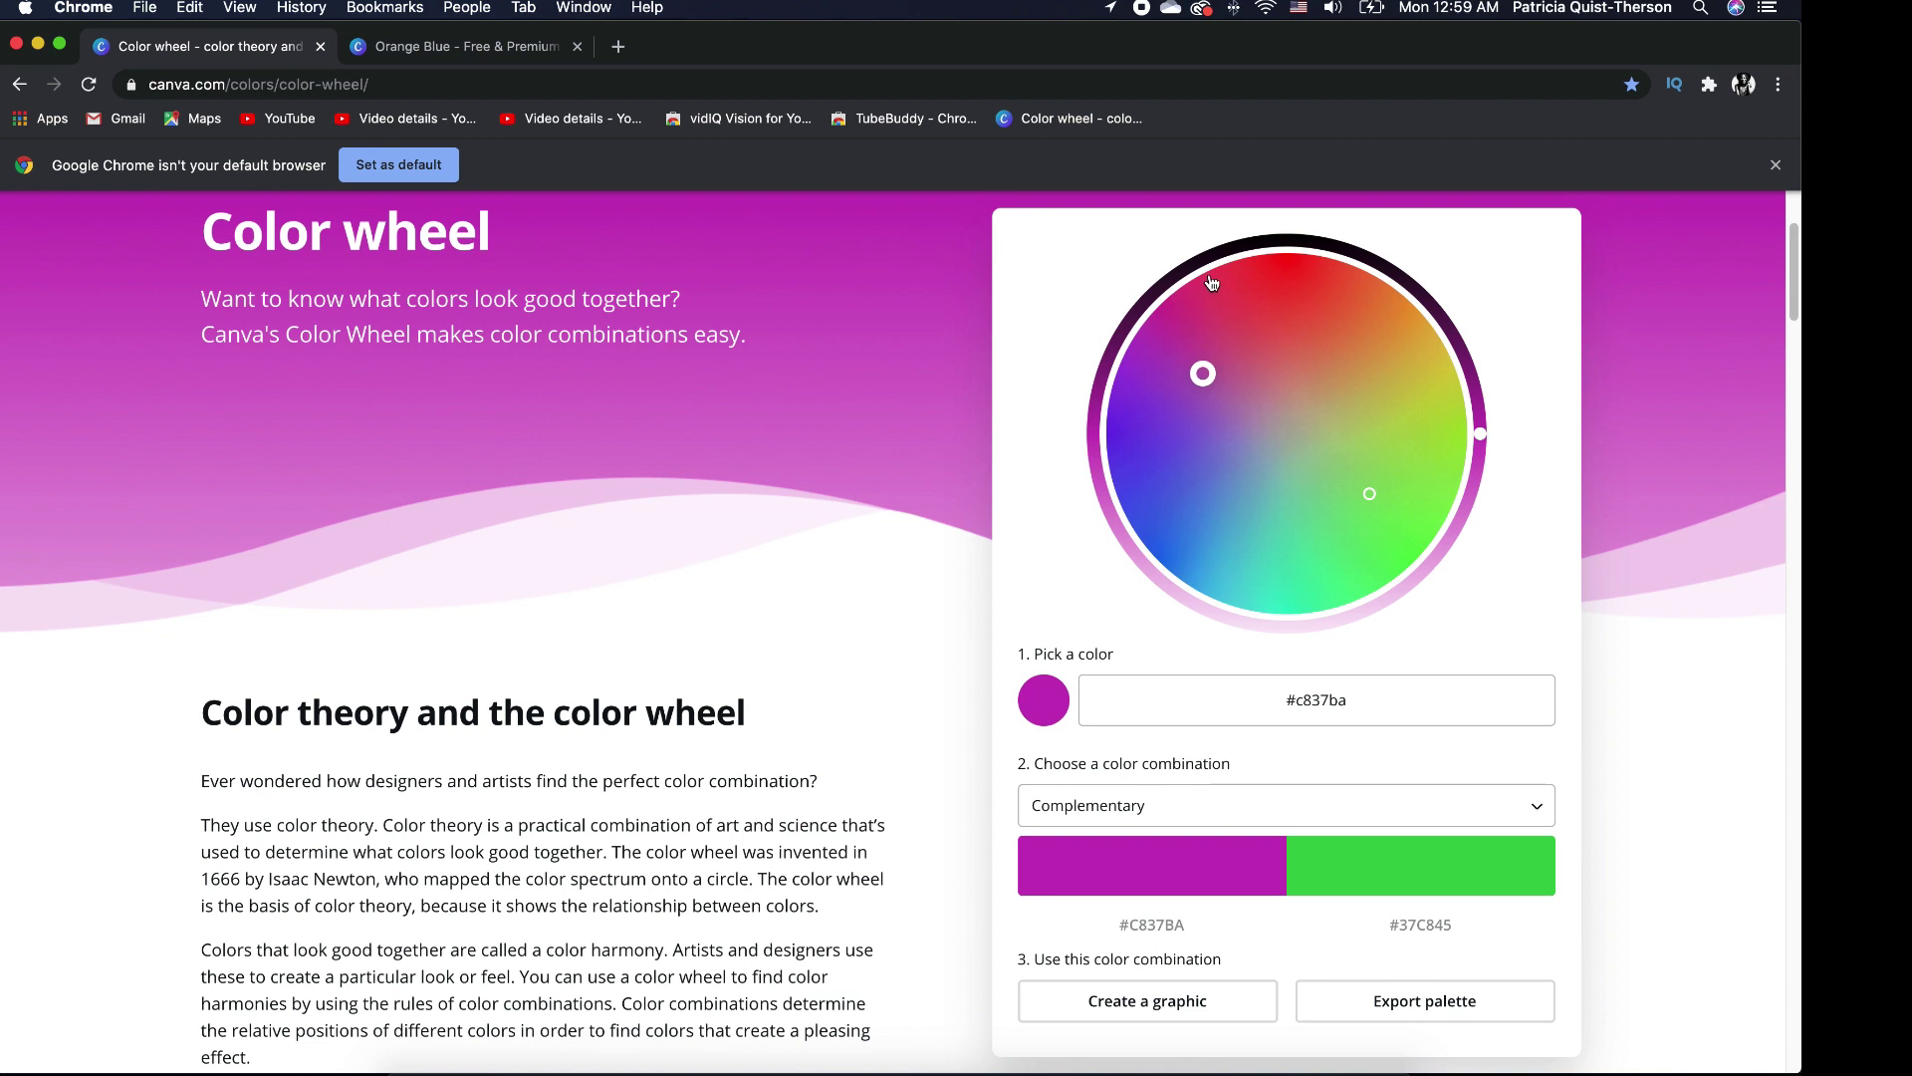
In a new Chrome tab, run a Google search for 'blue orange purple color palette'
left_click(618, 46)
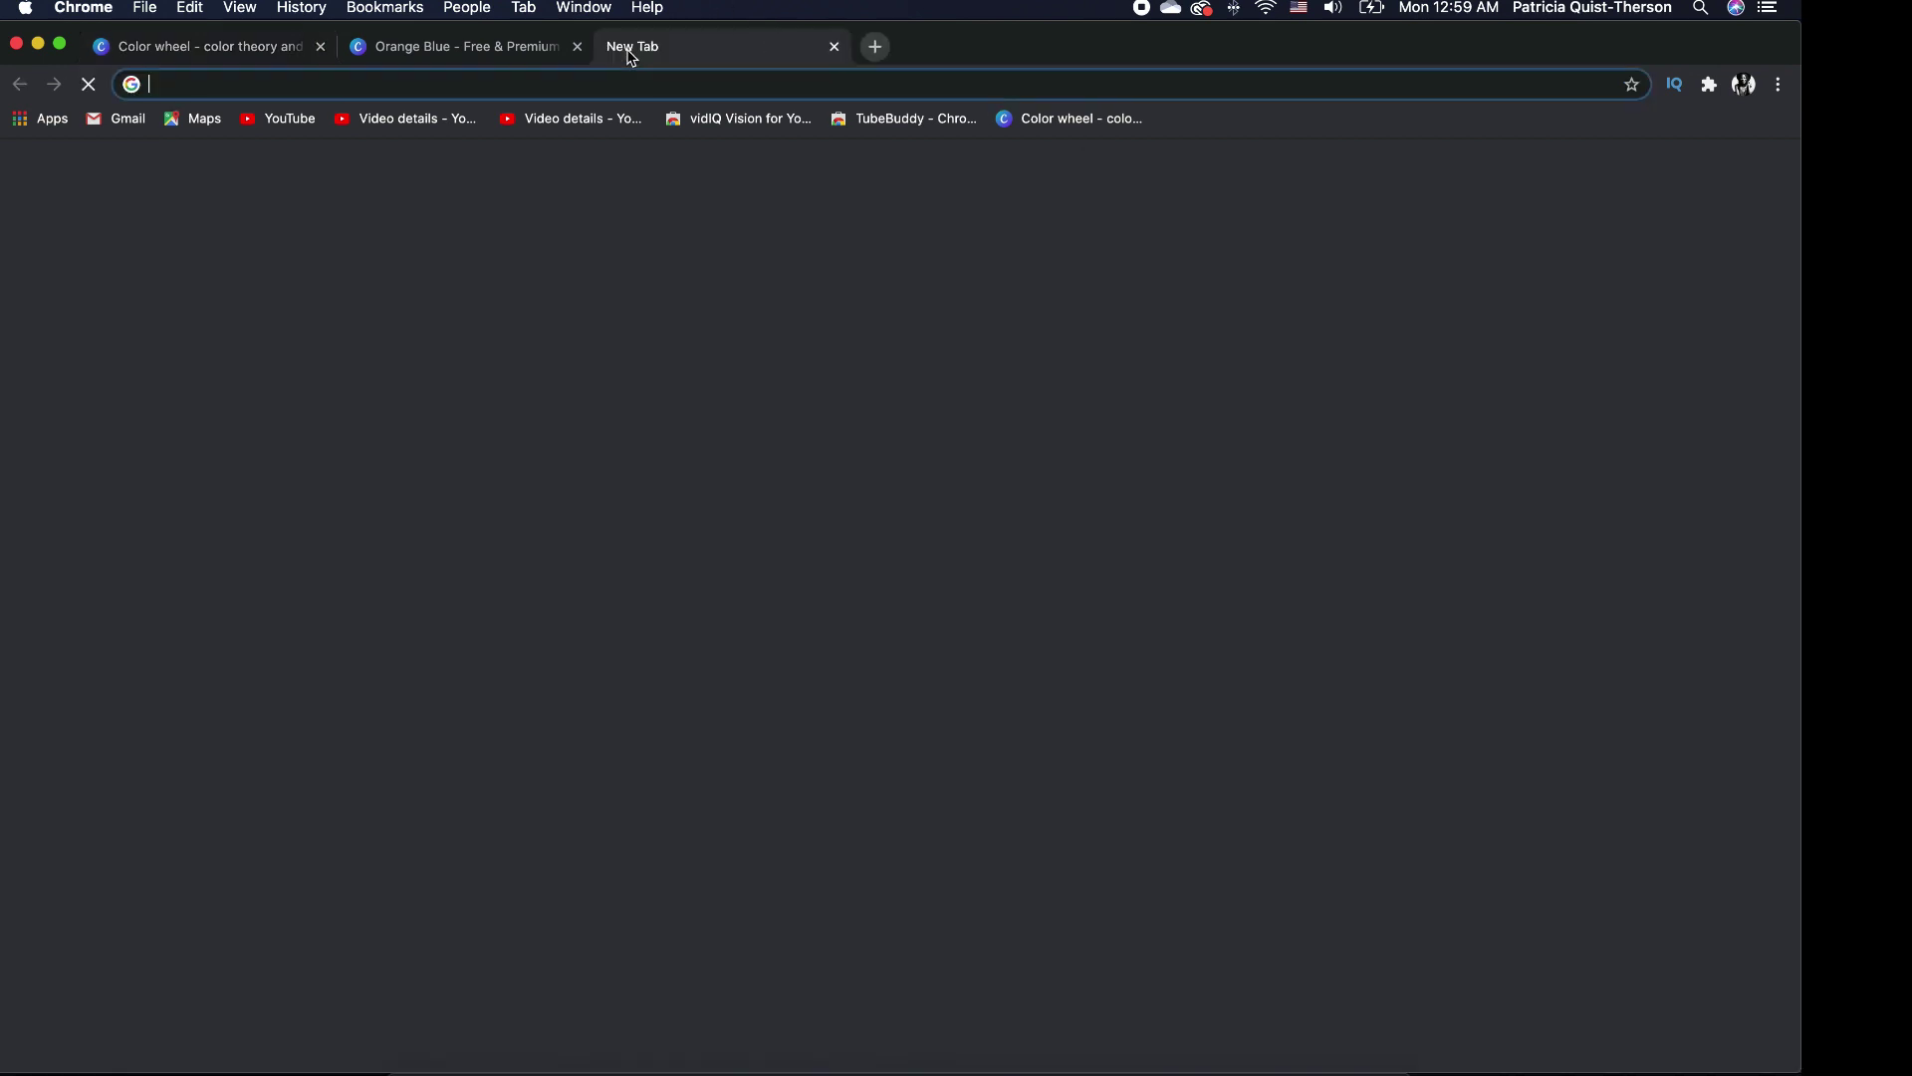
left_click(728, 488)
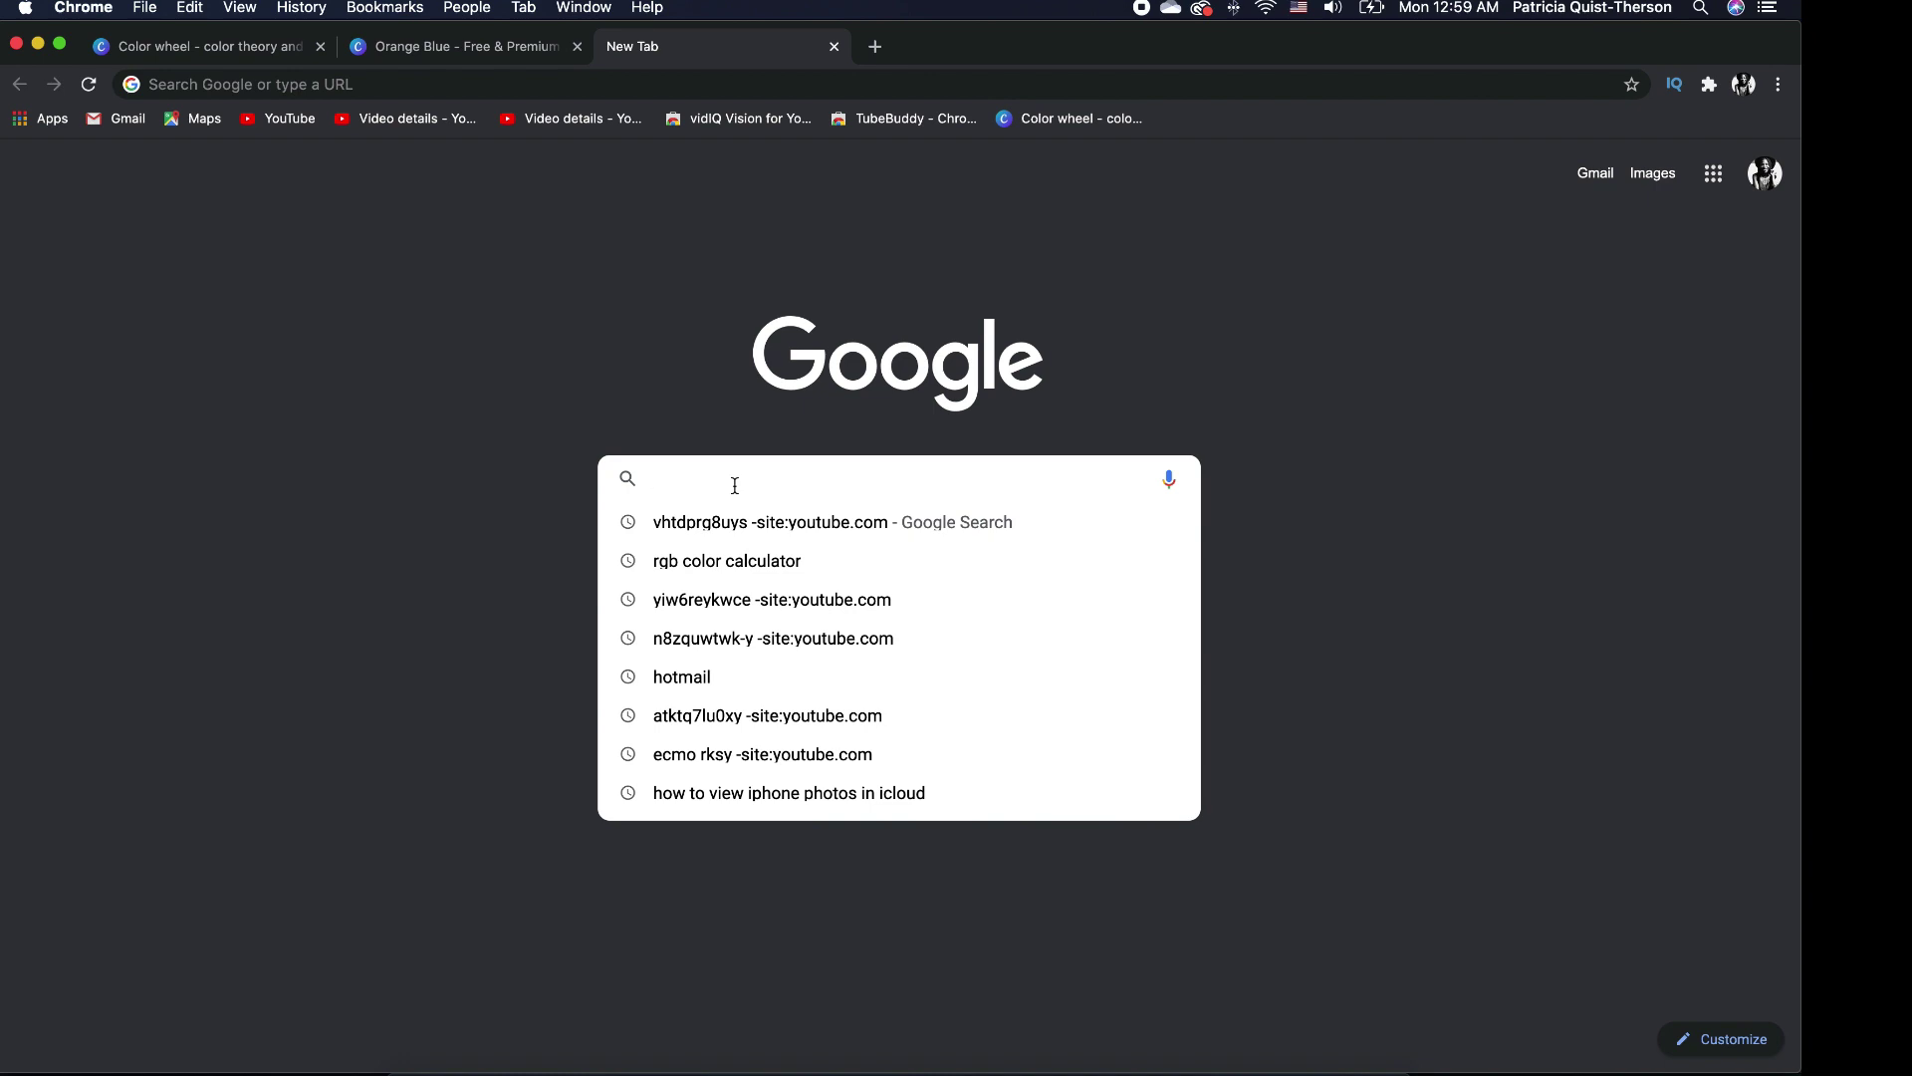
type("or")
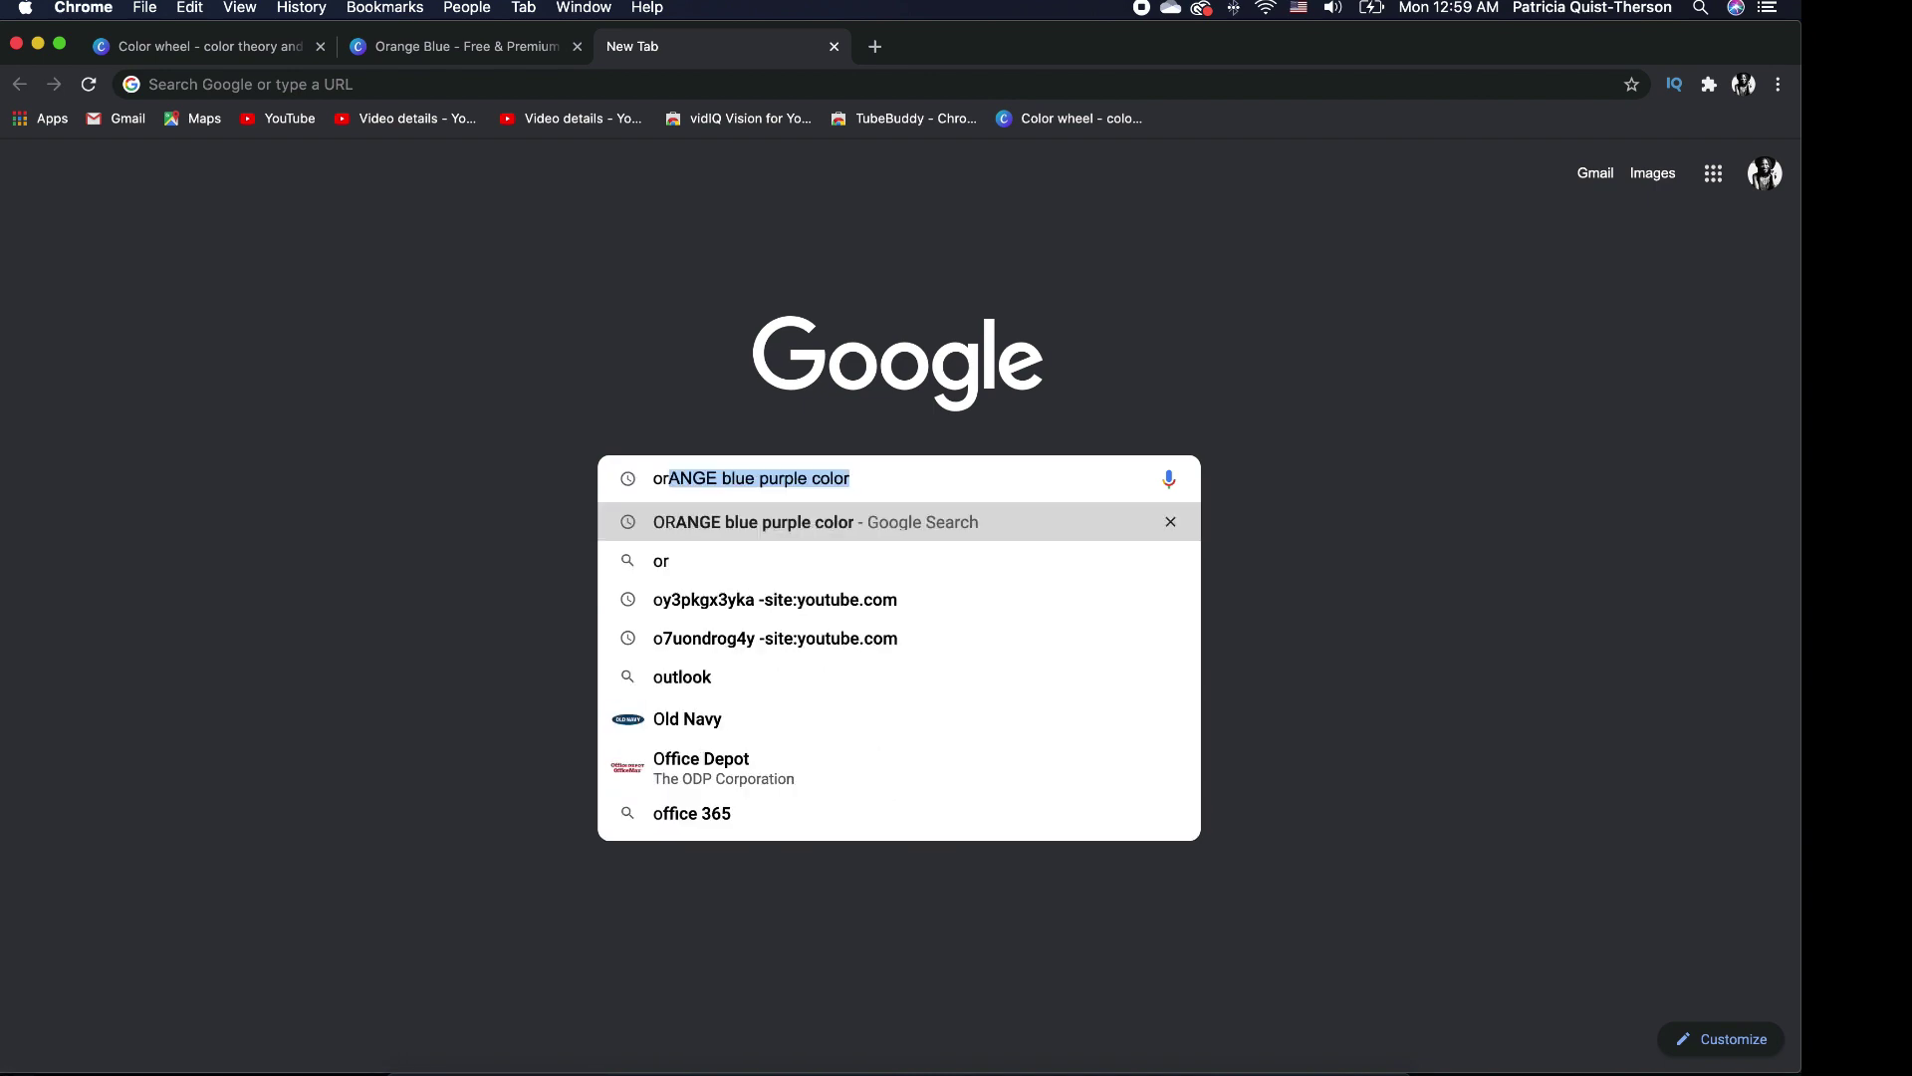
type("ange, blue")
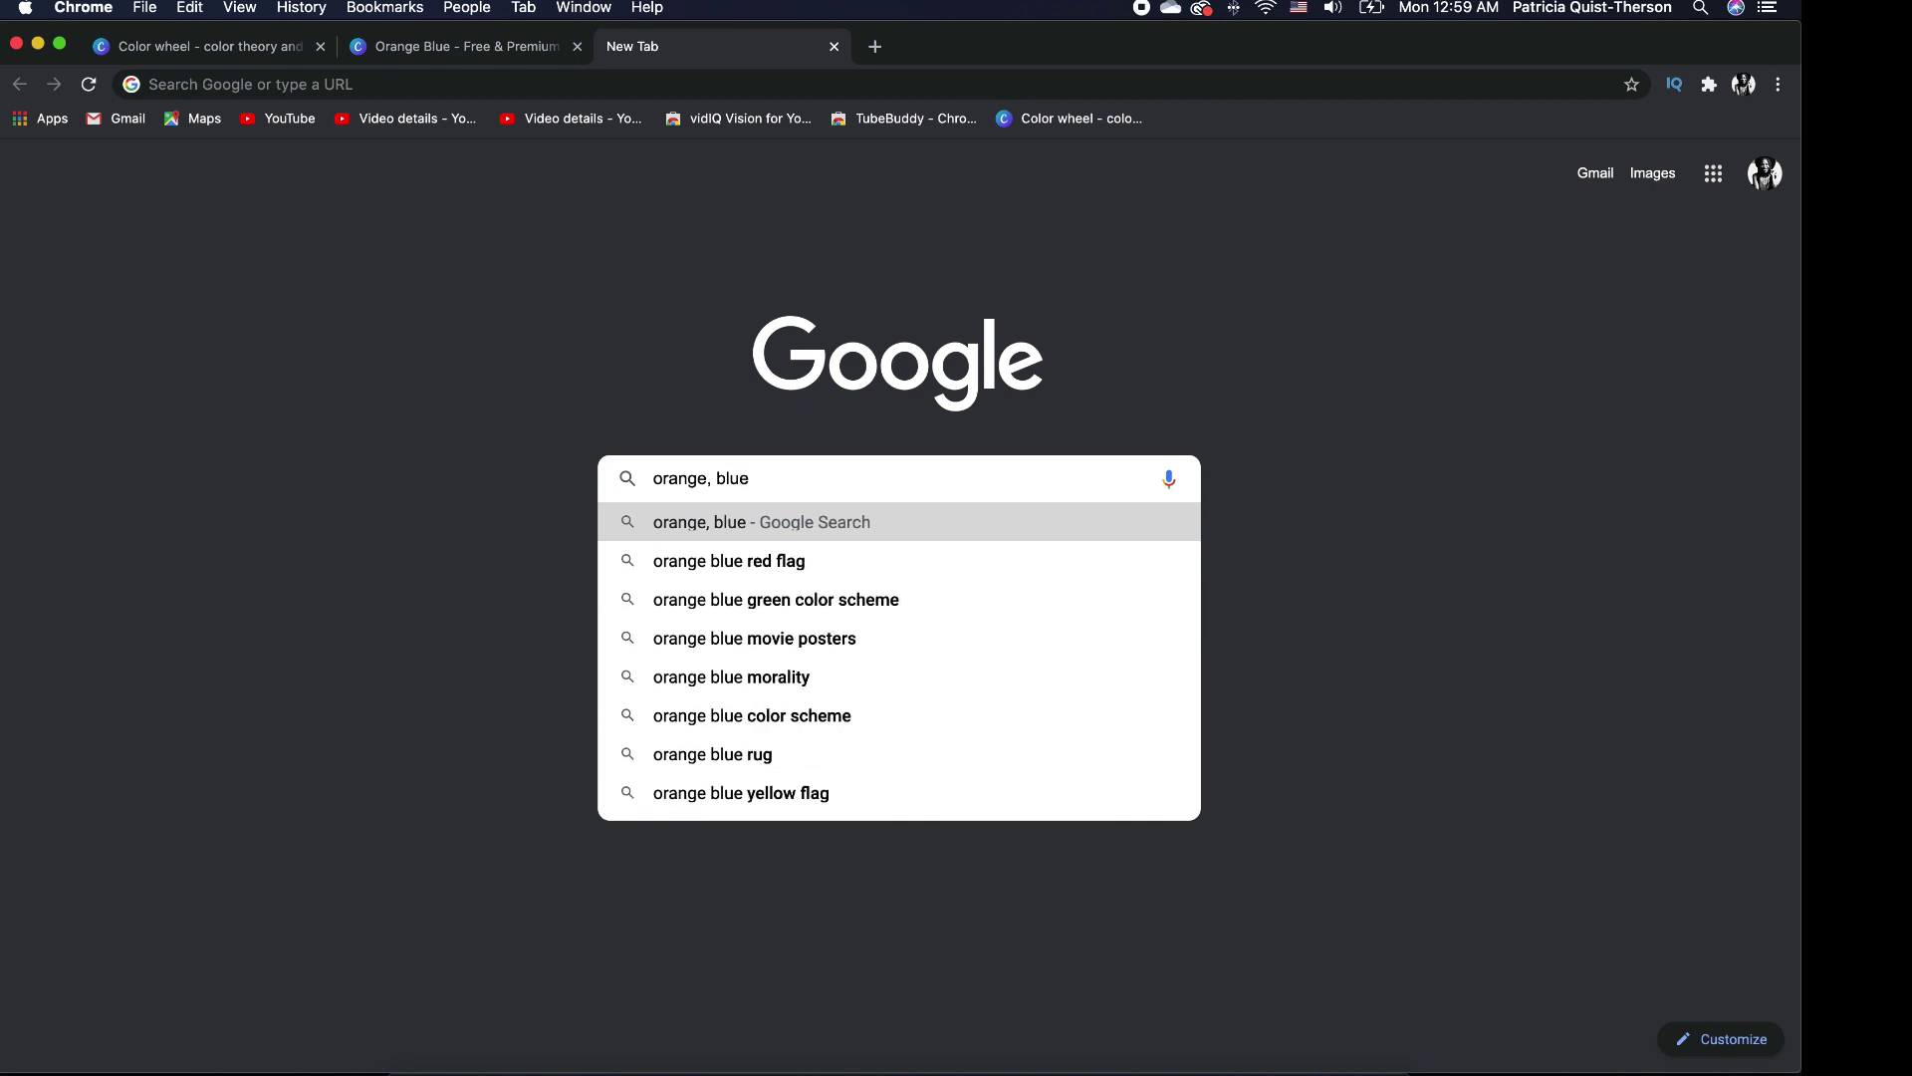
type(" purple")
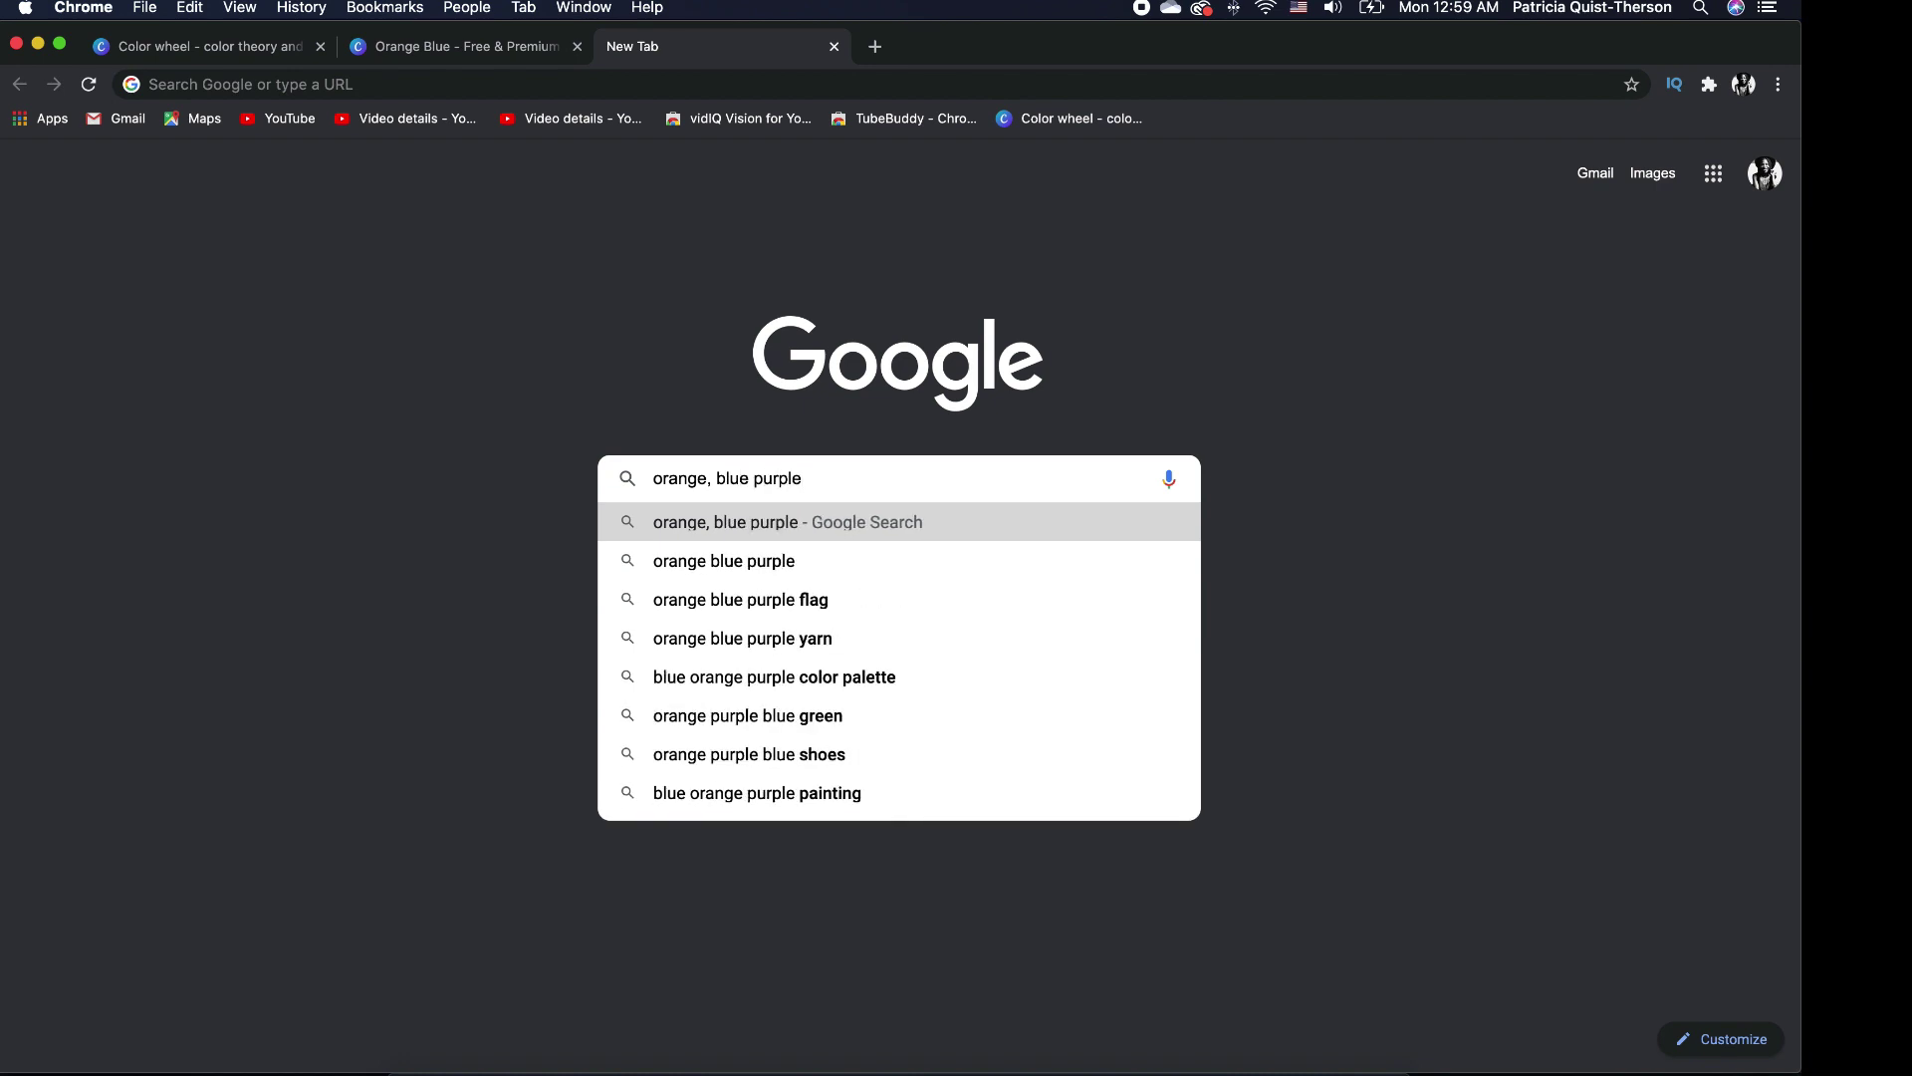
type(" platte")
left_click(881, 564)
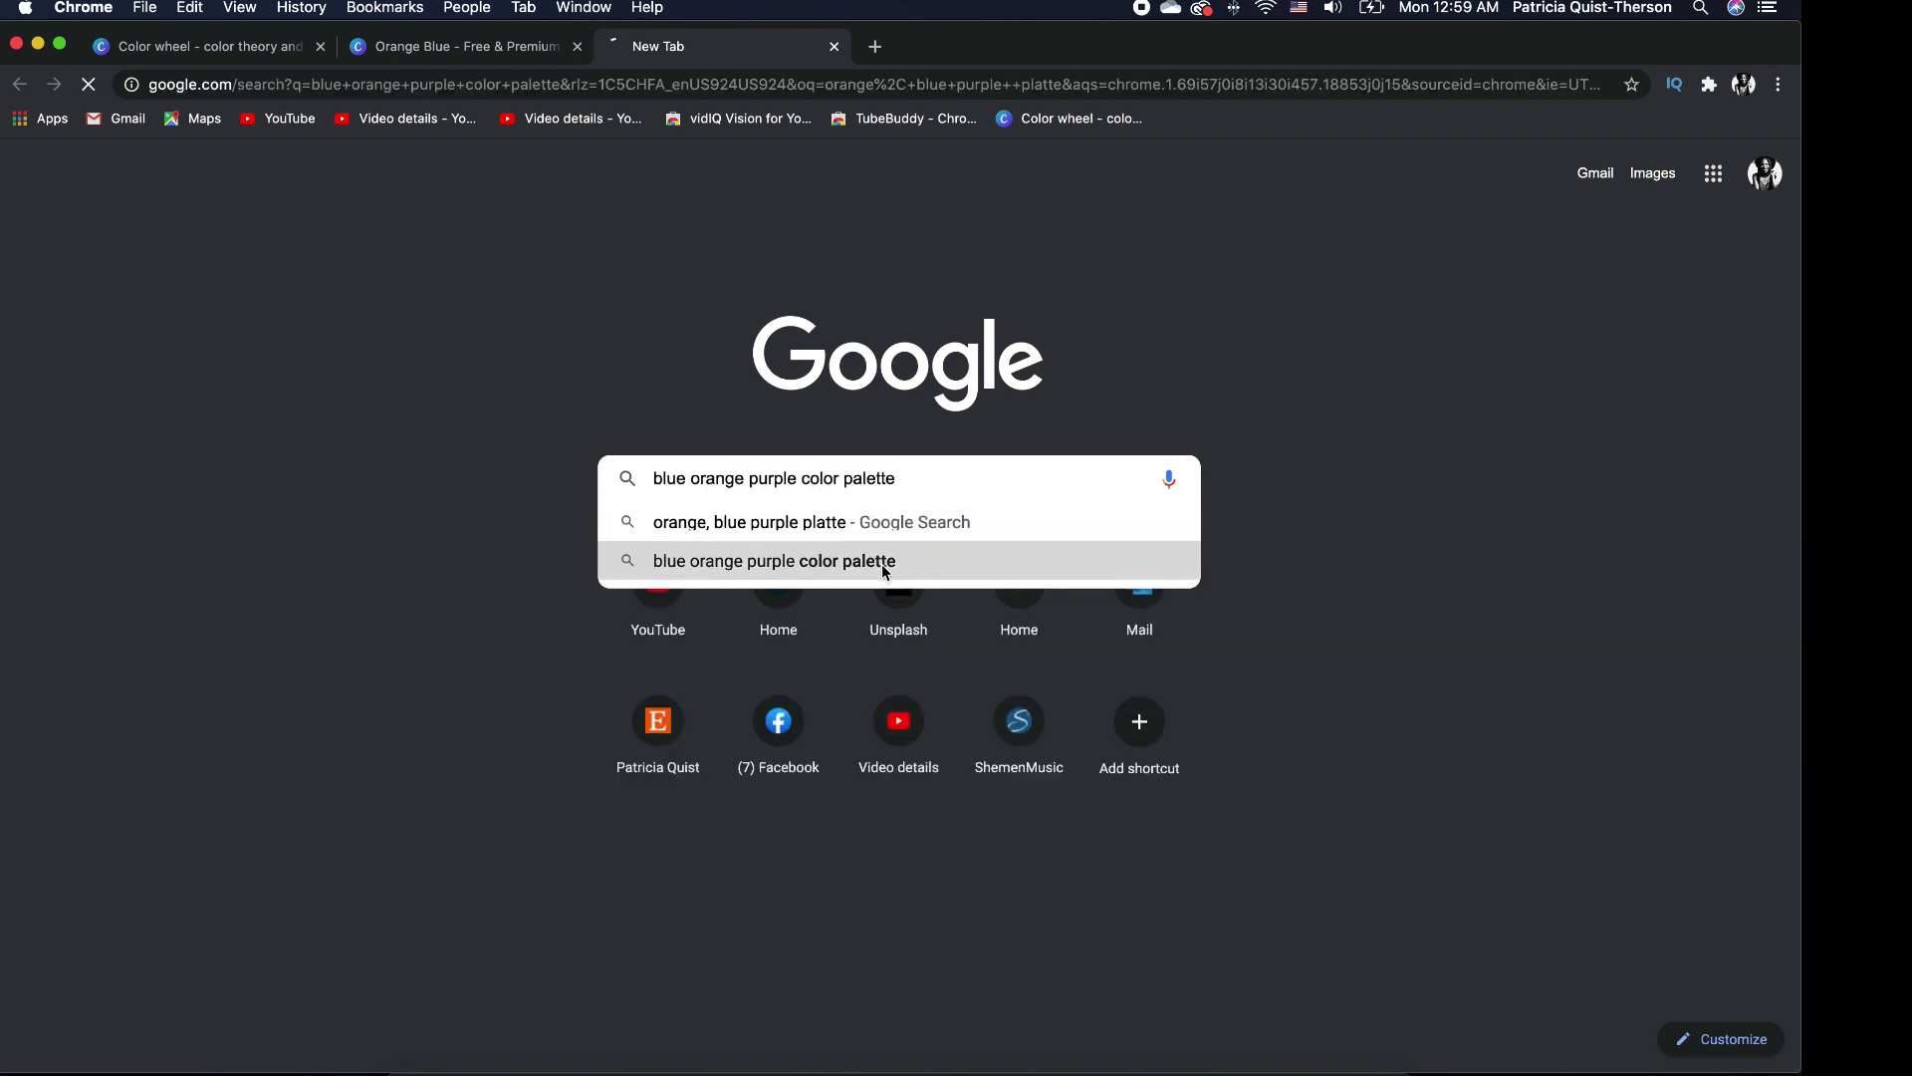